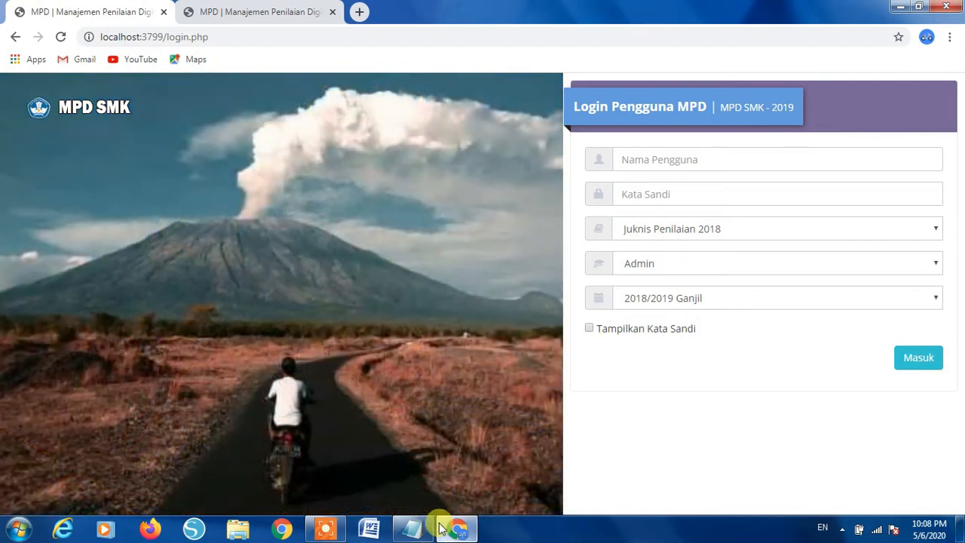
# - Look up the admin user name and password in Link.txt, then return to the login page
pyautogui.moveTo(417, 533)
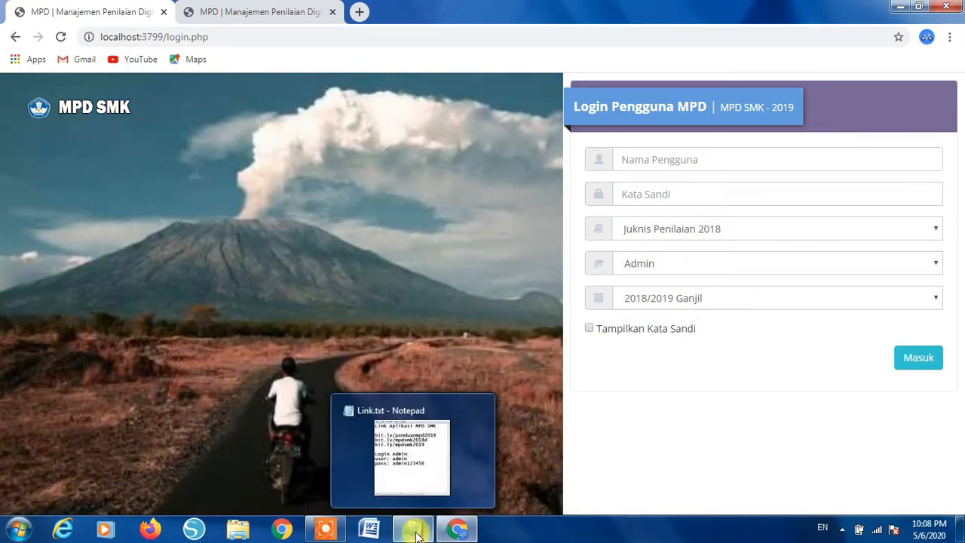
pyautogui.click(415, 531)
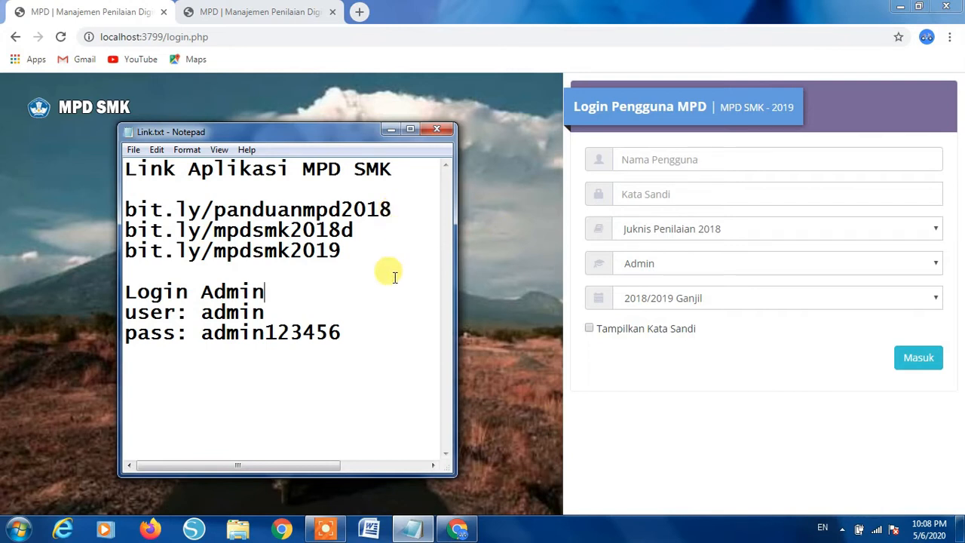
pyautogui.moveTo(265, 312); pyautogui.dragTo(199, 312)
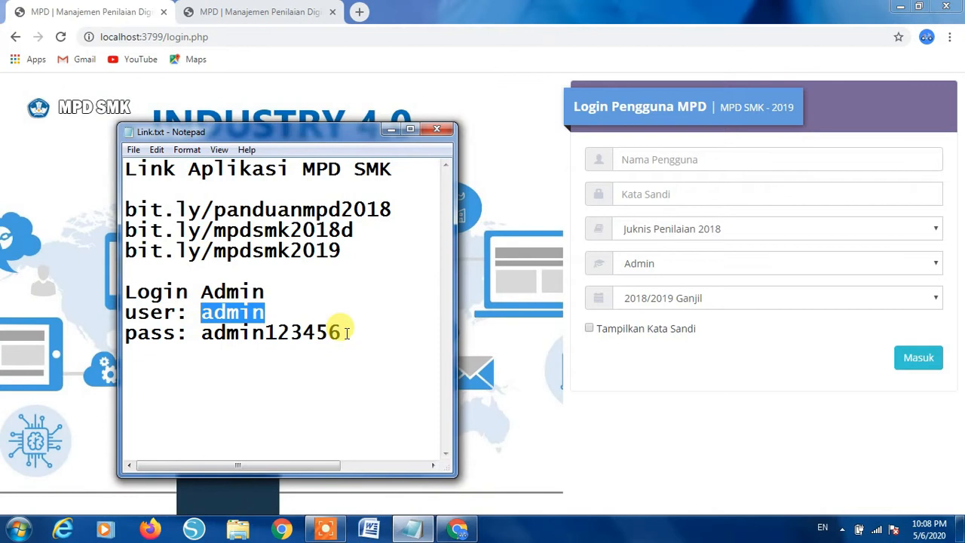
pyautogui.moveTo(346, 332); pyautogui.dragTo(203, 335)
pyautogui.click(626, 159)
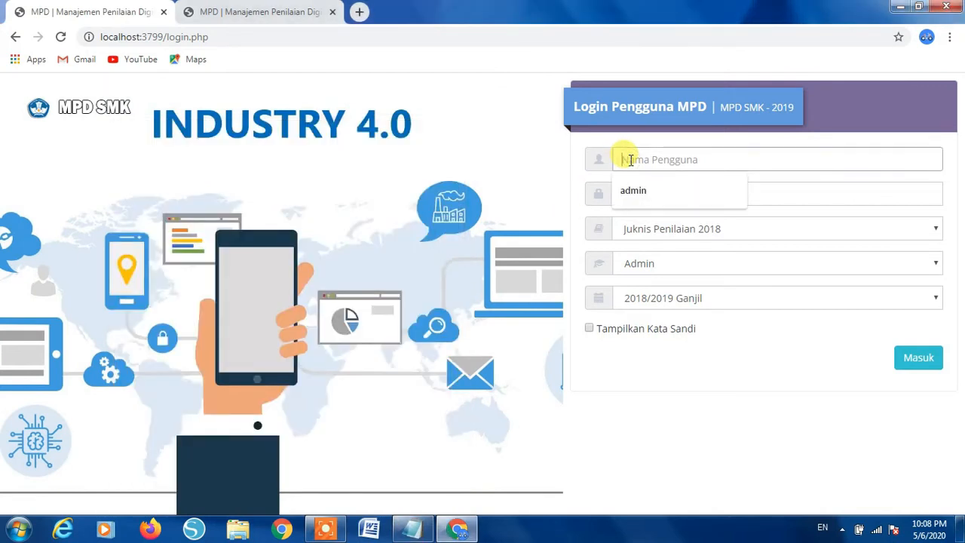
# - Enter the admin user name and account password, then open the Juknis Penilaian list
pyautogui.write('admin')
pyautogui.press('Tab')
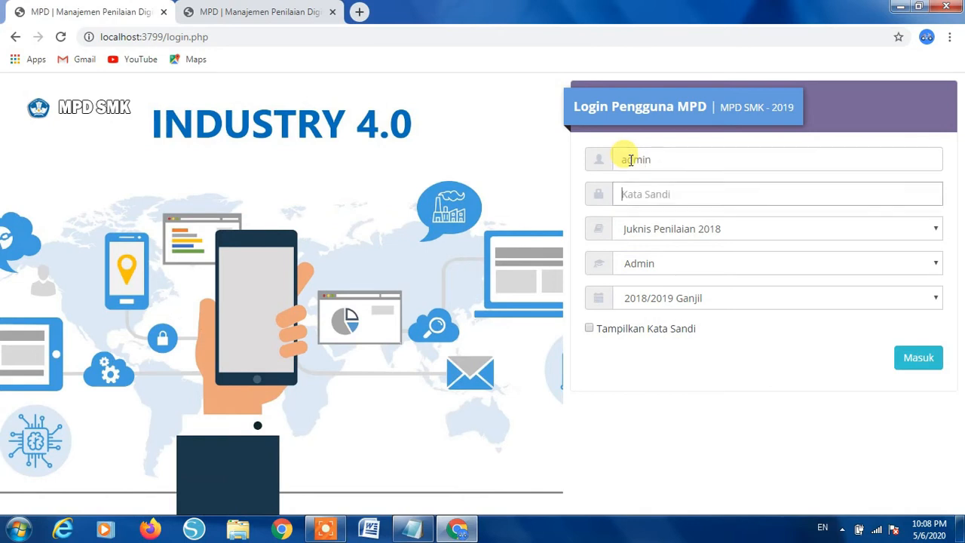
pyautogui.write('admin')
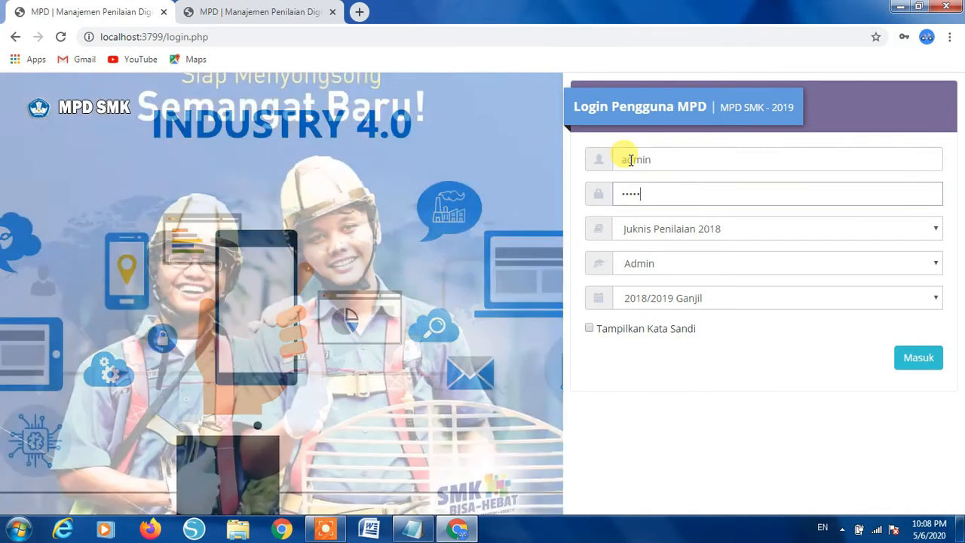
pyautogui.write('••••••')
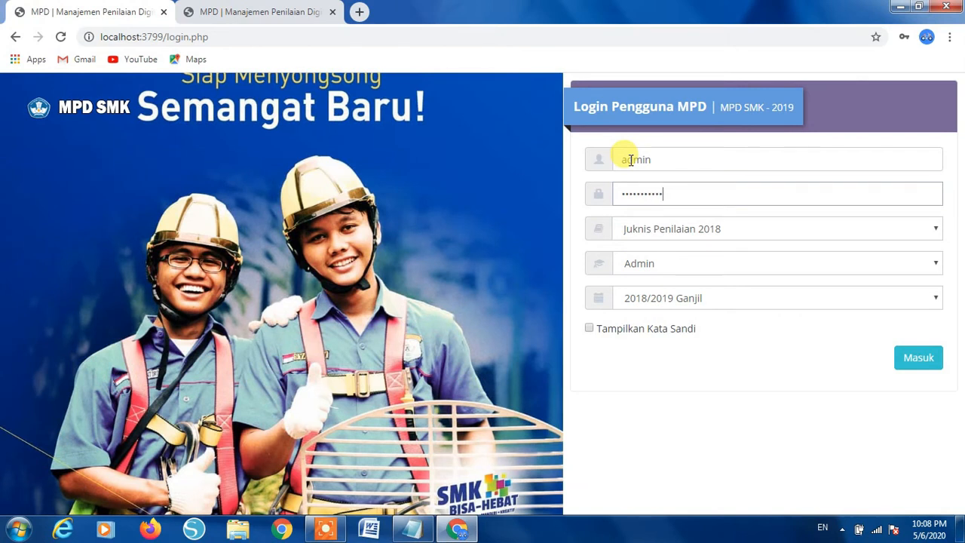
pyautogui.click(759, 236)
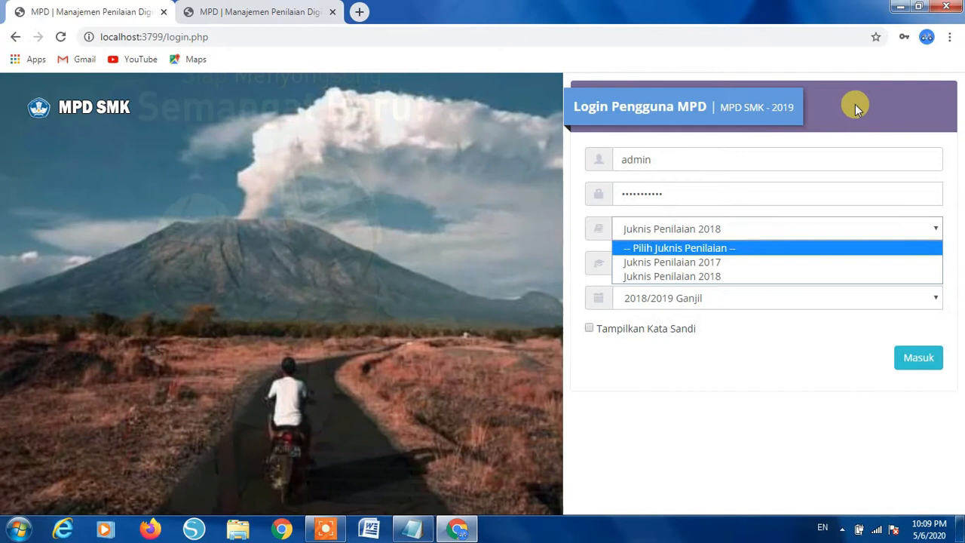
pyautogui.click(855, 104)
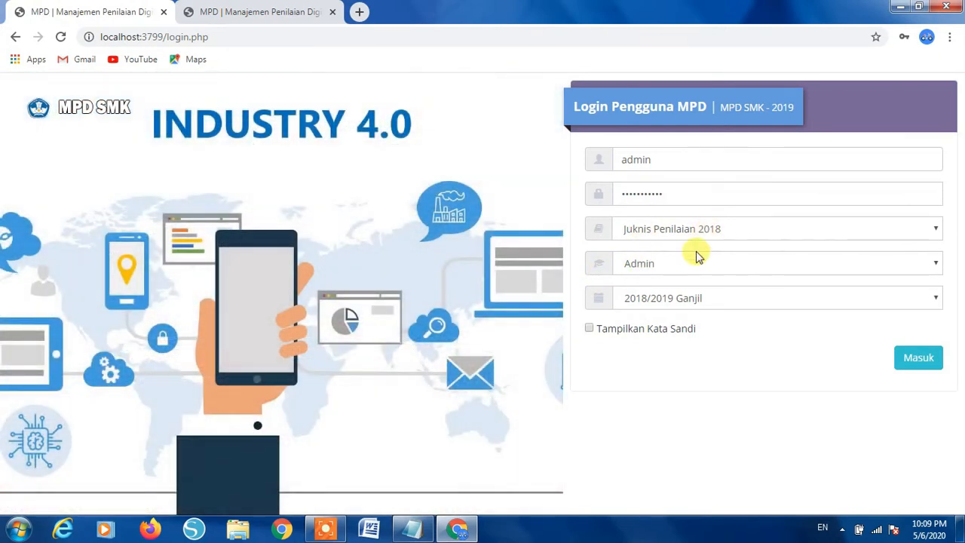
pyautogui.click(665, 264)
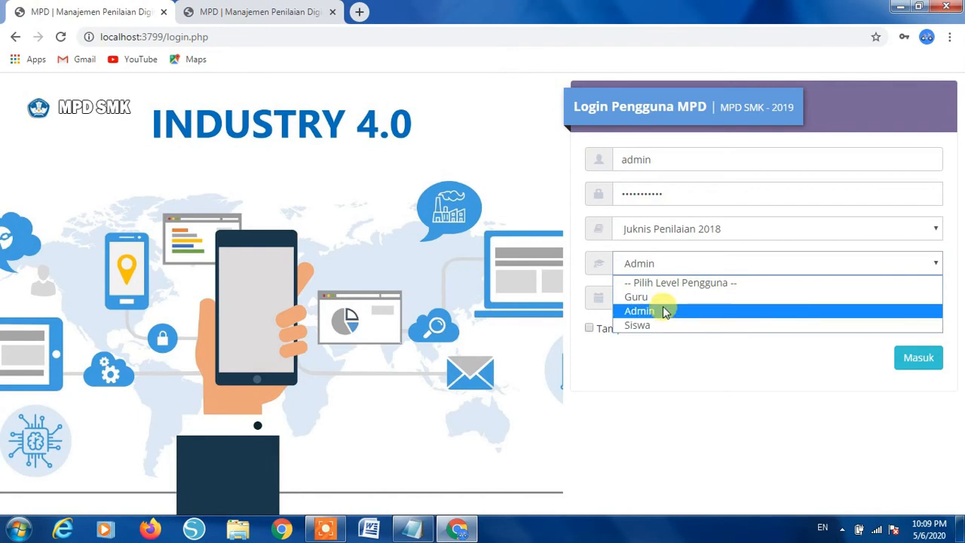
pyautogui.click(638, 310)
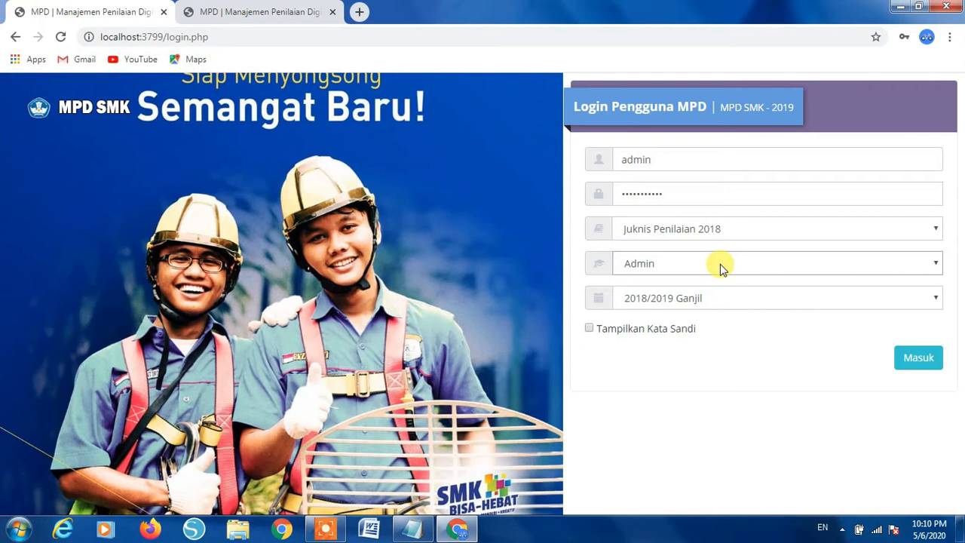
pyautogui.click(646, 272)
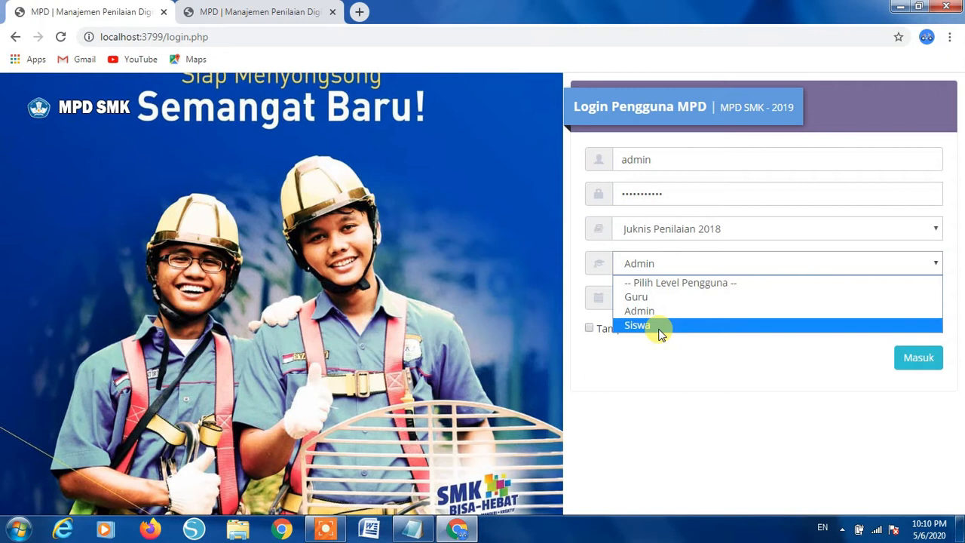
pyautogui.click(706, 407)
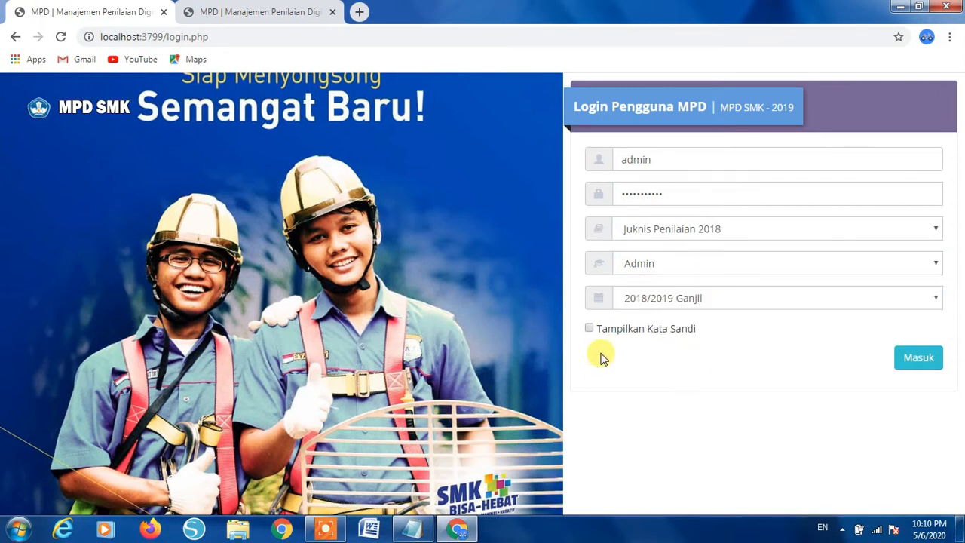
pyautogui.click(706, 305)
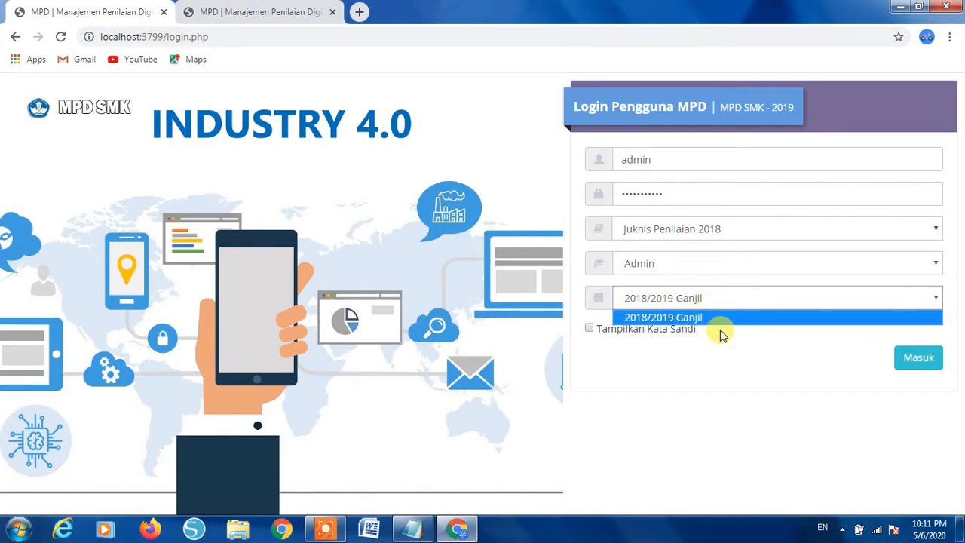
pyautogui.click(721, 373)
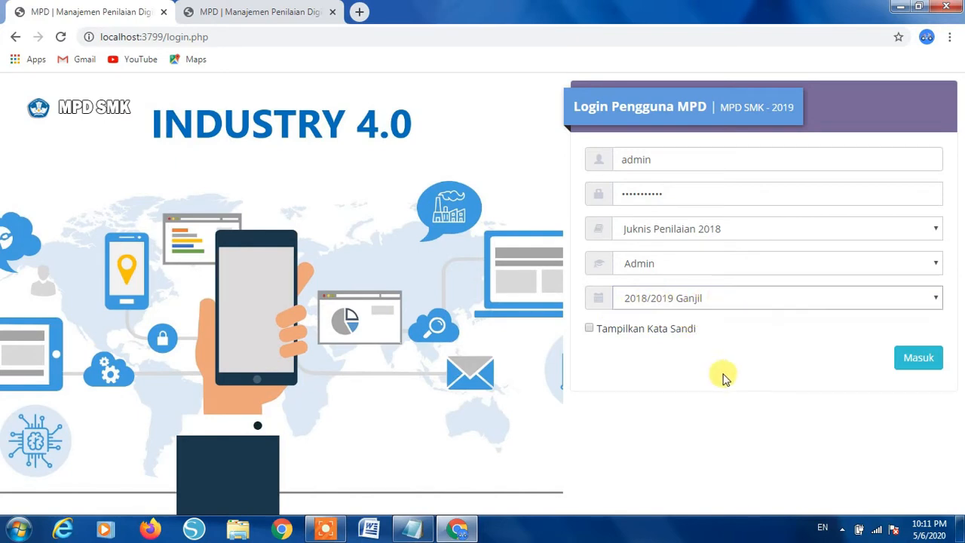
pyautogui.click(928, 363)
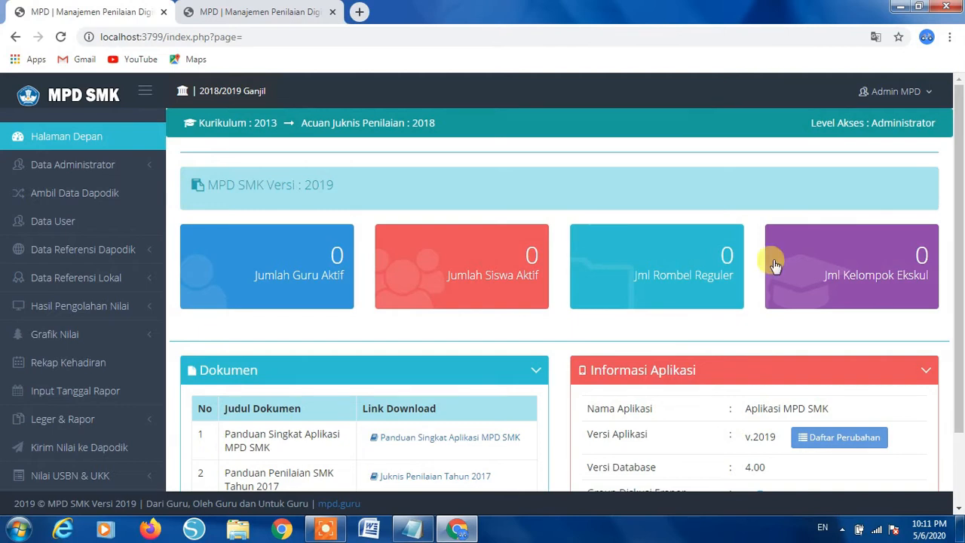
# - Open the Admin MPD account menu to see Log Out, then close it without logging out
pyautogui.click(927, 92)
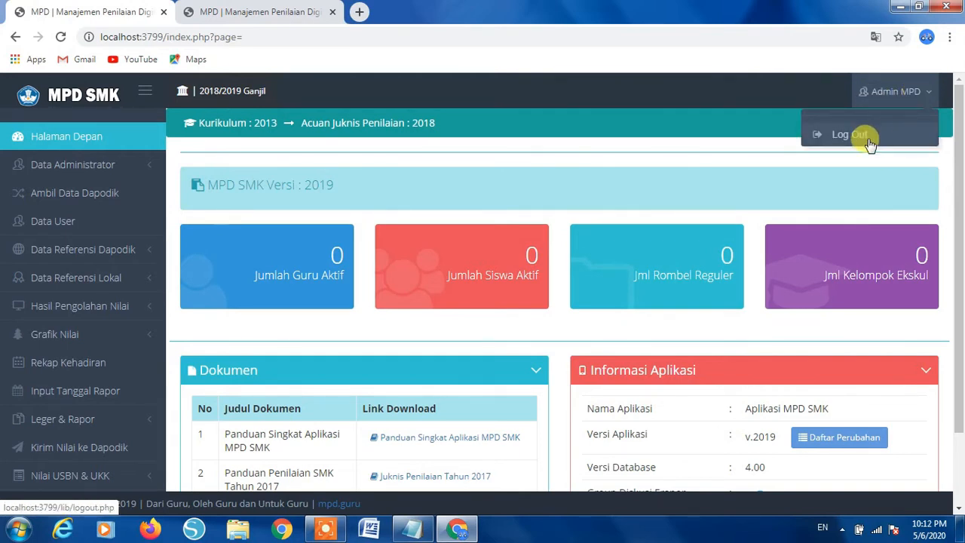
pyautogui.scroll(-2, 83, 264)
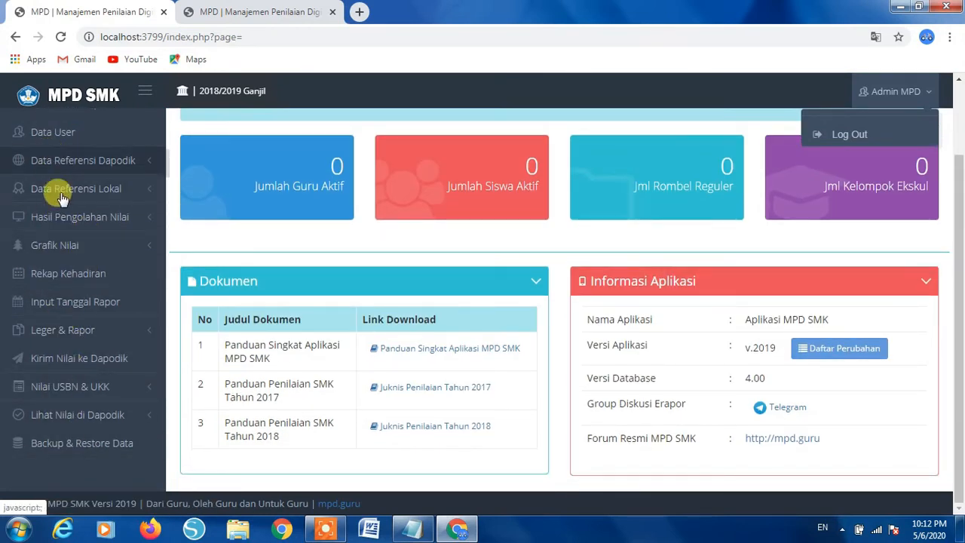
pyautogui.scroll(3, 65, 181)
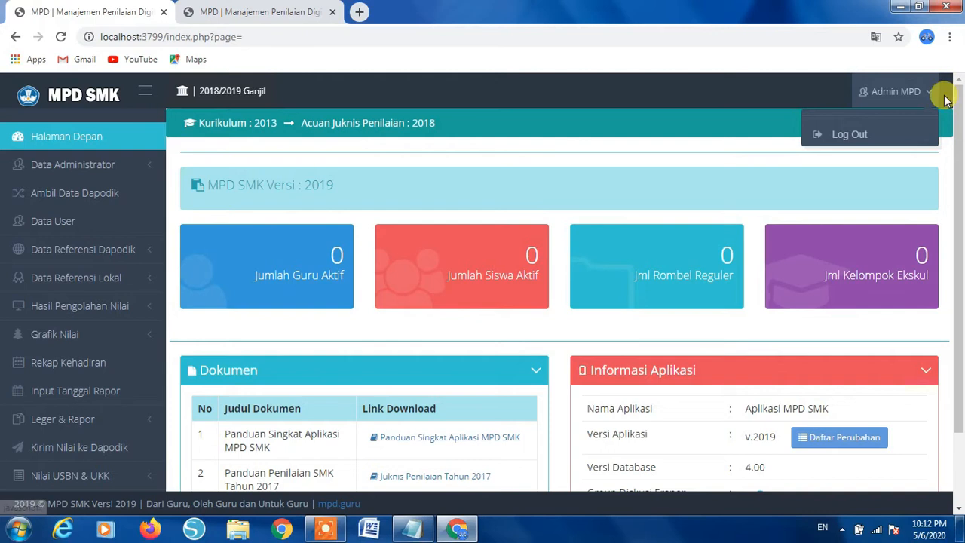
pyautogui.click(927, 94)
pyautogui.click(921, 91)
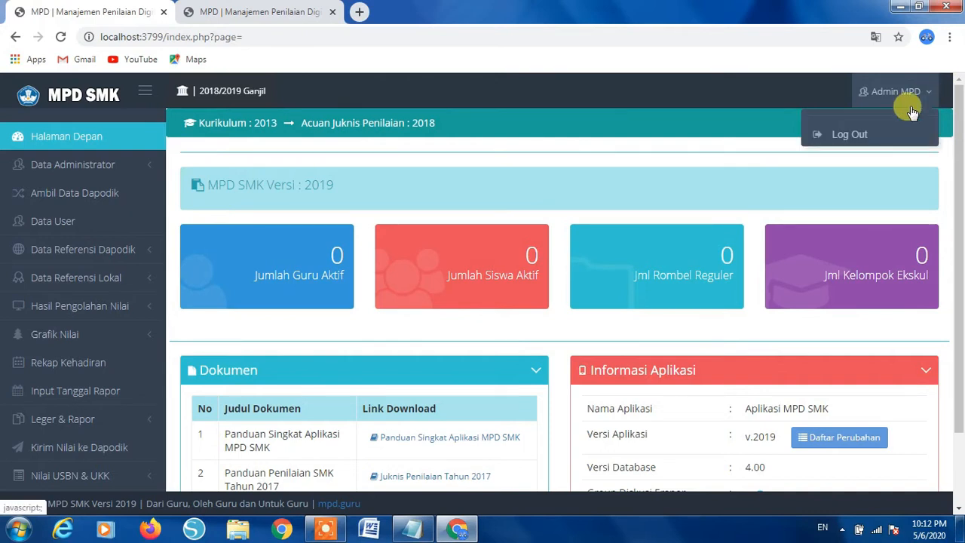
pyautogui.click(856, 133)
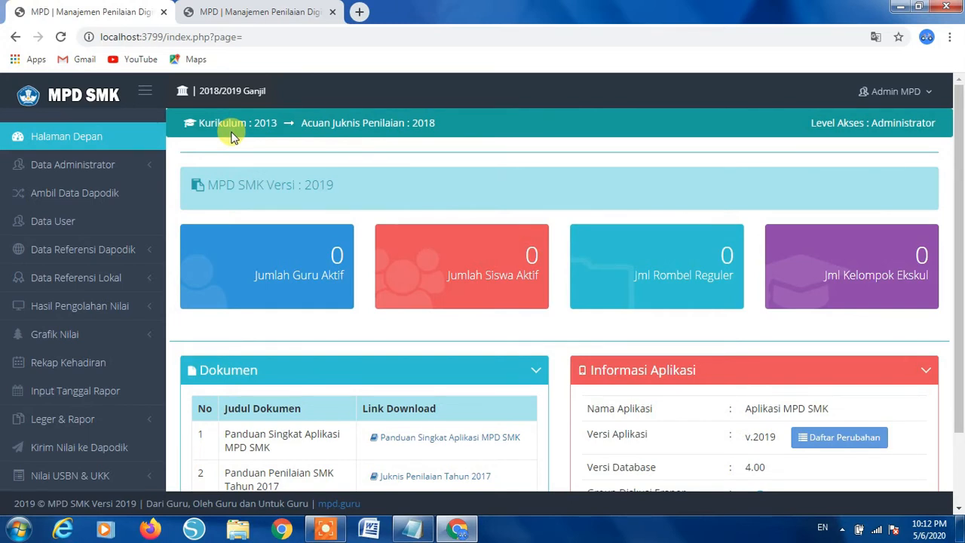
pyautogui.scroll(-1, 329, 147)
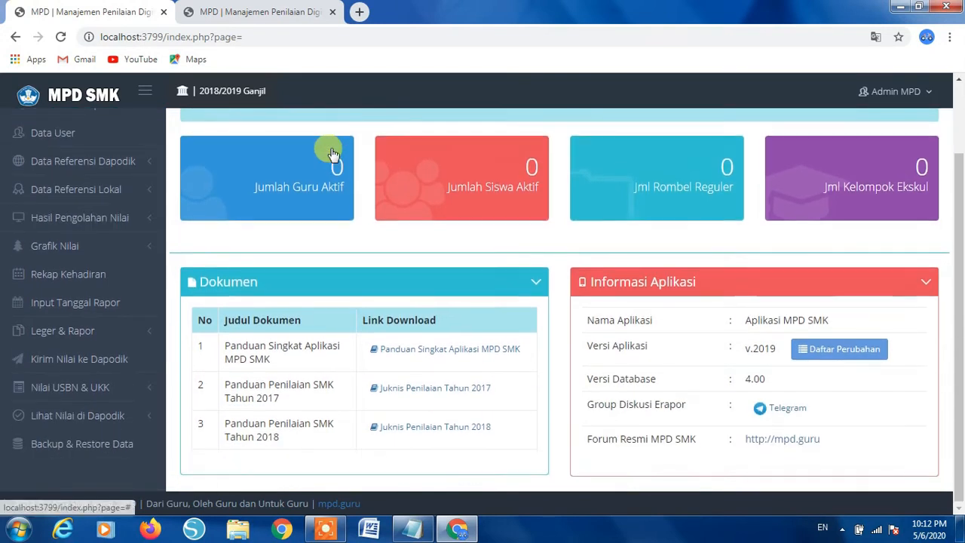
pyautogui.scroll(1, 330, 148)
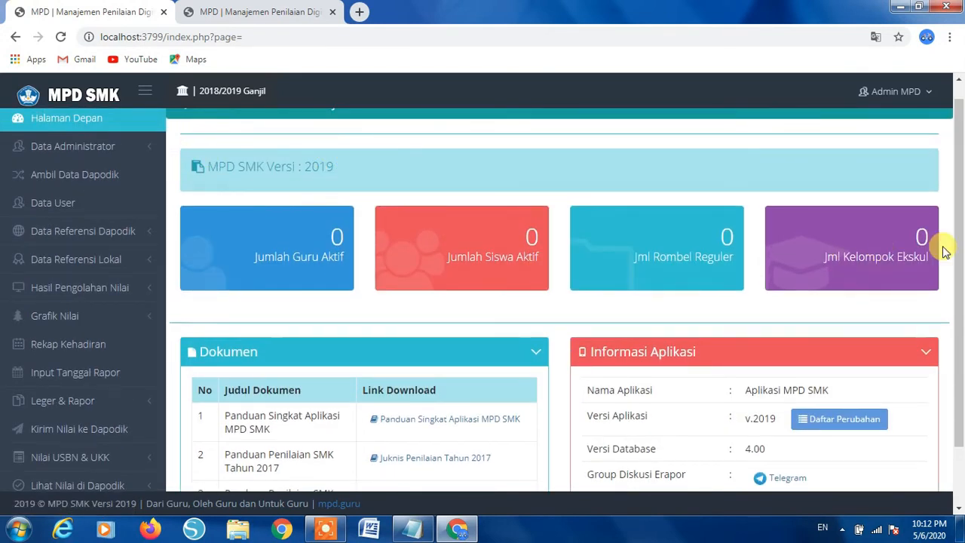
pyautogui.scroll(-1, 939, 256)
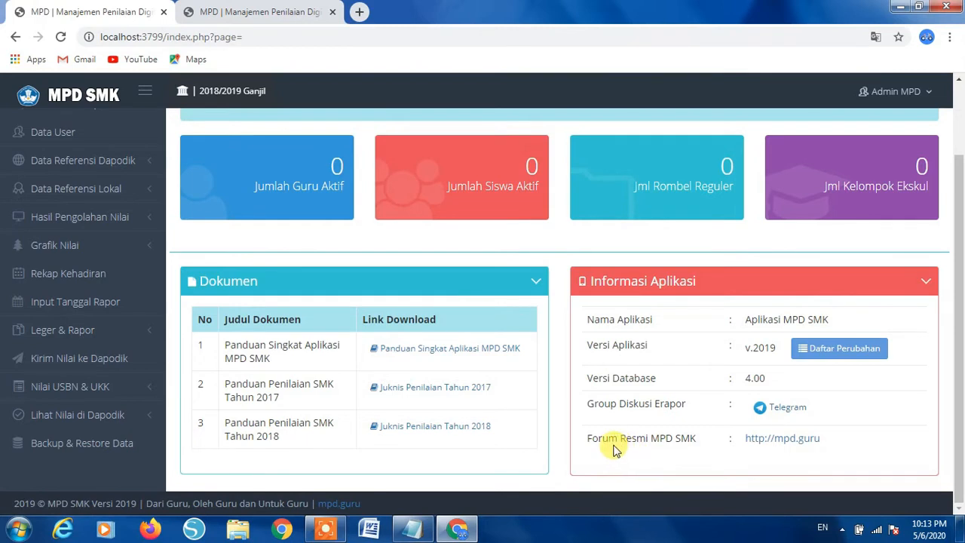
pyautogui.click(784, 440)
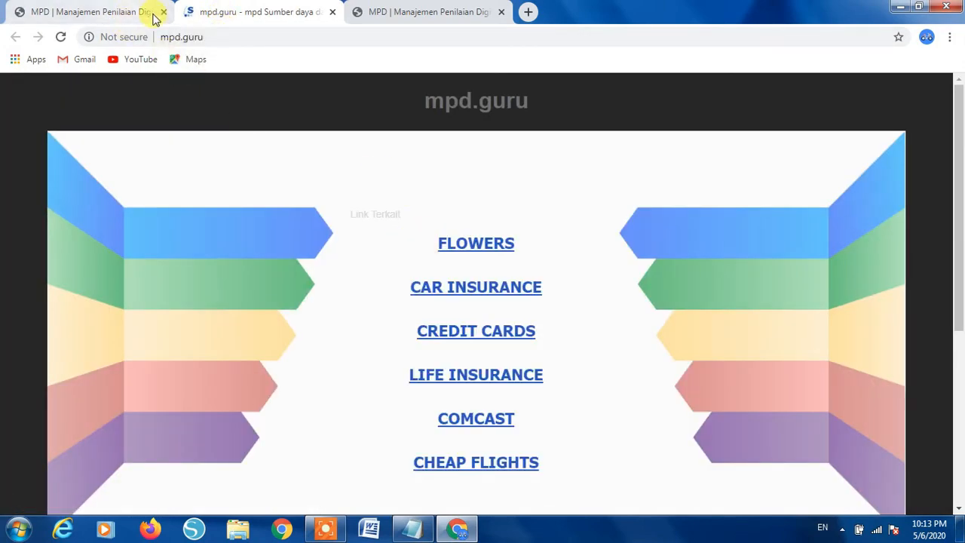
pyautogui.click(111, 13)
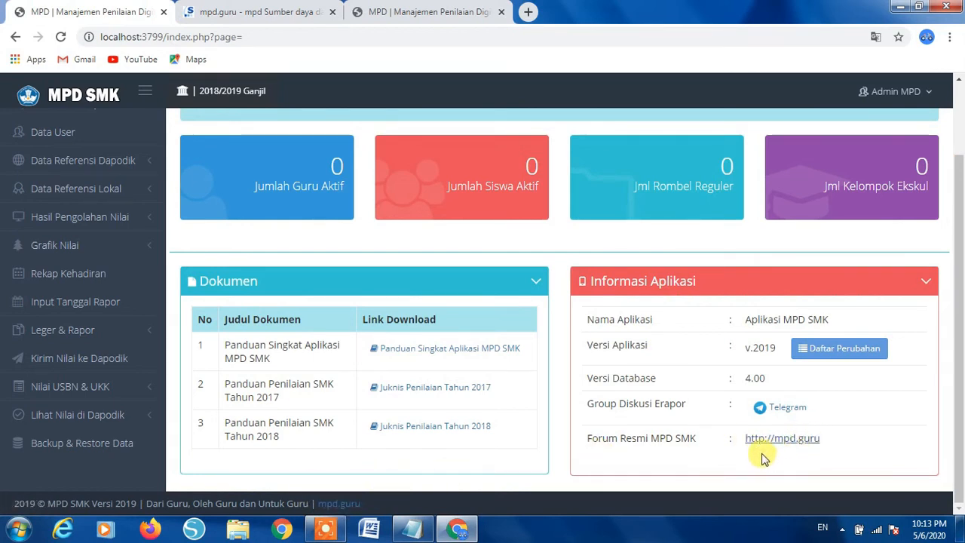
pyautogui.click(322, 13)
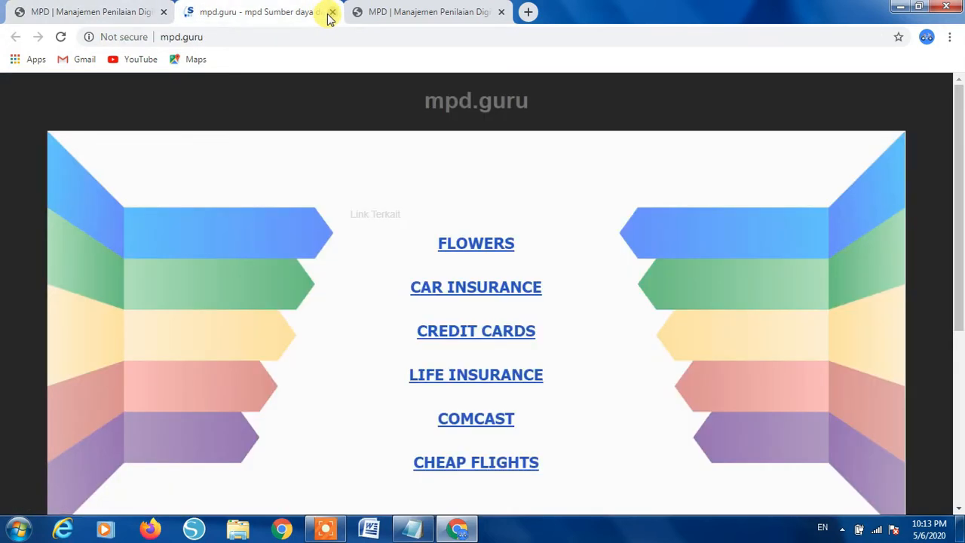
pyautogui.click(331, 12)
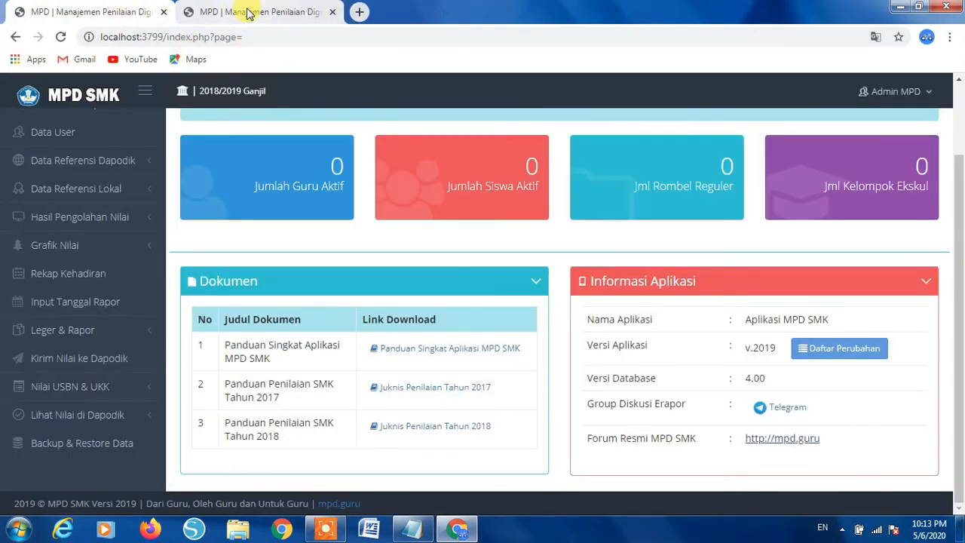
pyautogui.click(820, 349)
pyautogui.scroll(-1, 386, 317)
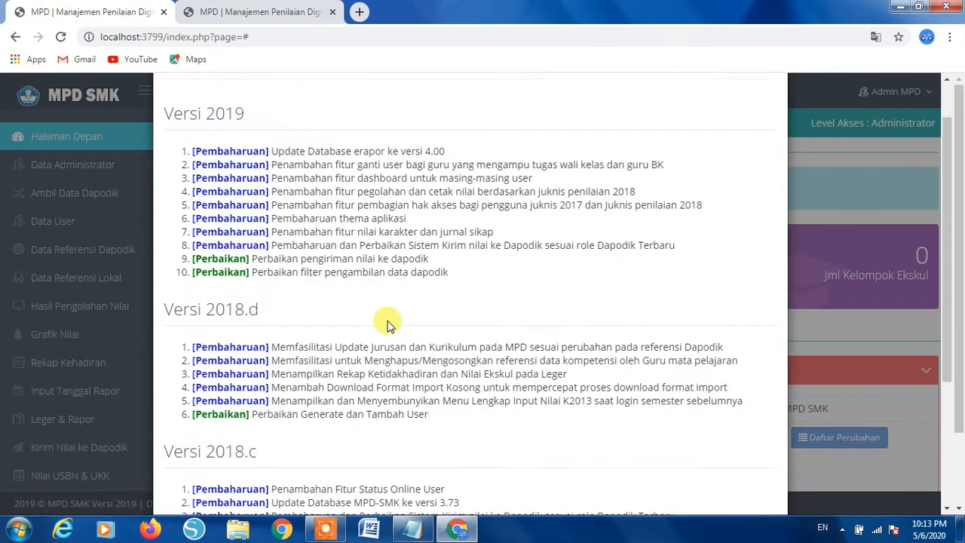
pyautogui.scroll(-2, 387, 324)
pyautogui.scroll(3, 388, 320)
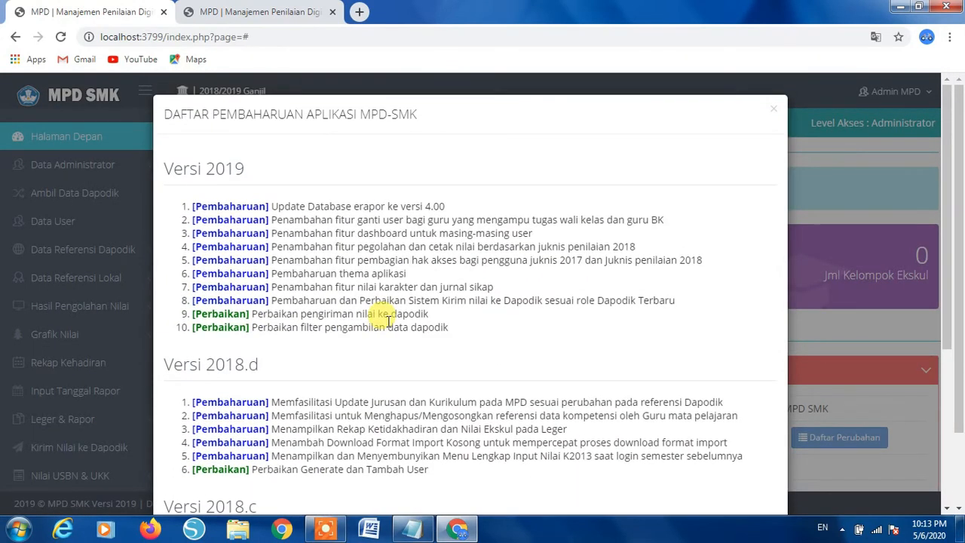
pyautogui.click(772, 111)
pyautogui.scroll(-2, 728, 283)
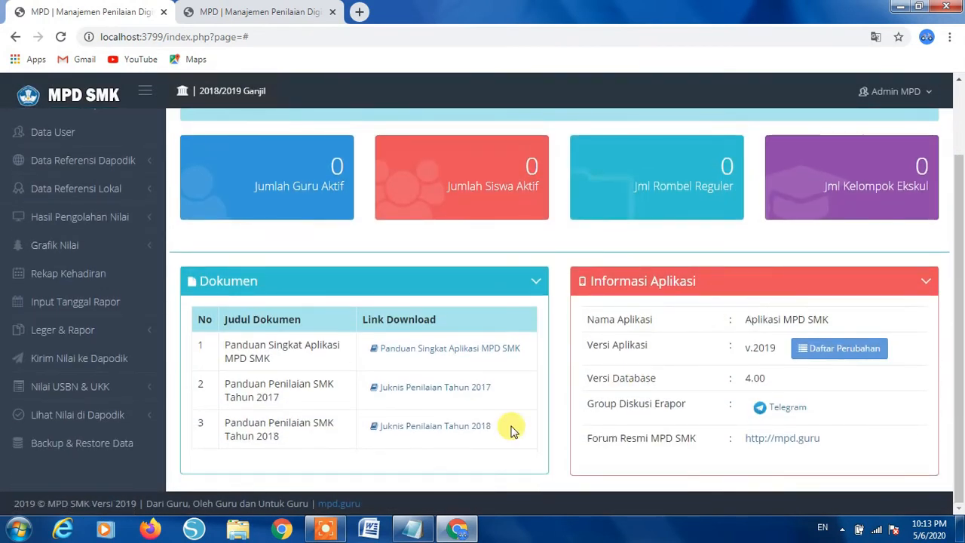
pyautogui.scroll(2, 679, 324)
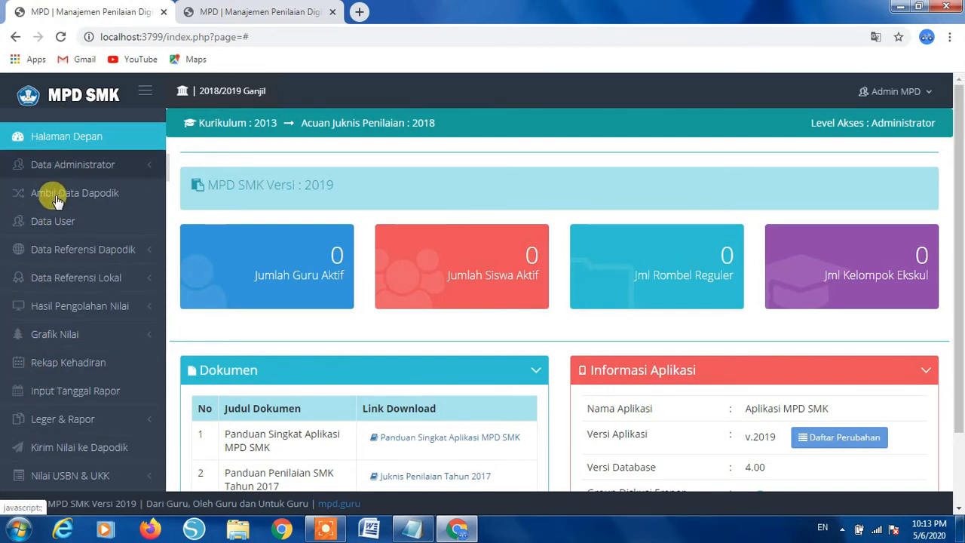
pyautogui.scroll(-3, 64, 286)
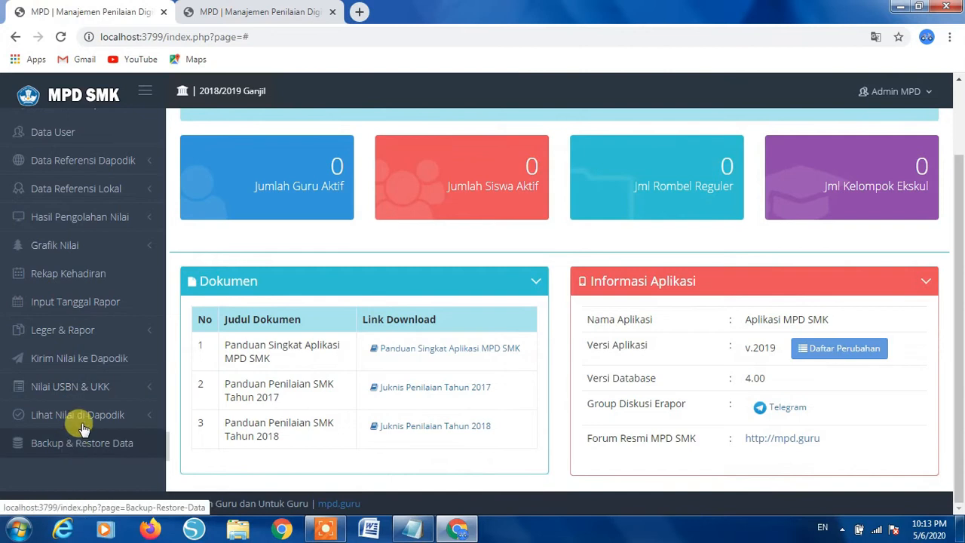
pyautogui.scroll(3, 83, 380)
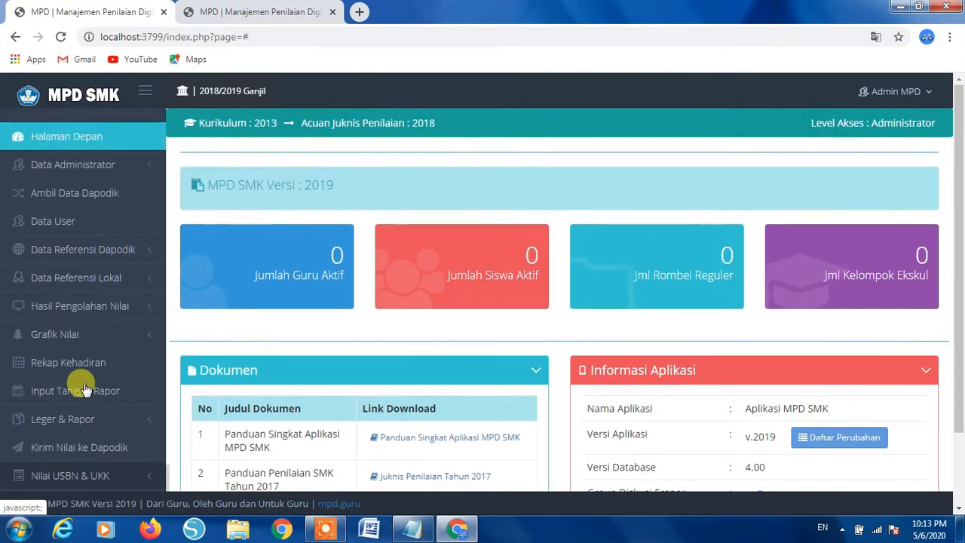
# - Open the Ubah Administrator form's User ID and Password Baru fields, then view Daftar Administrator
pyautogui.click(147, 171)
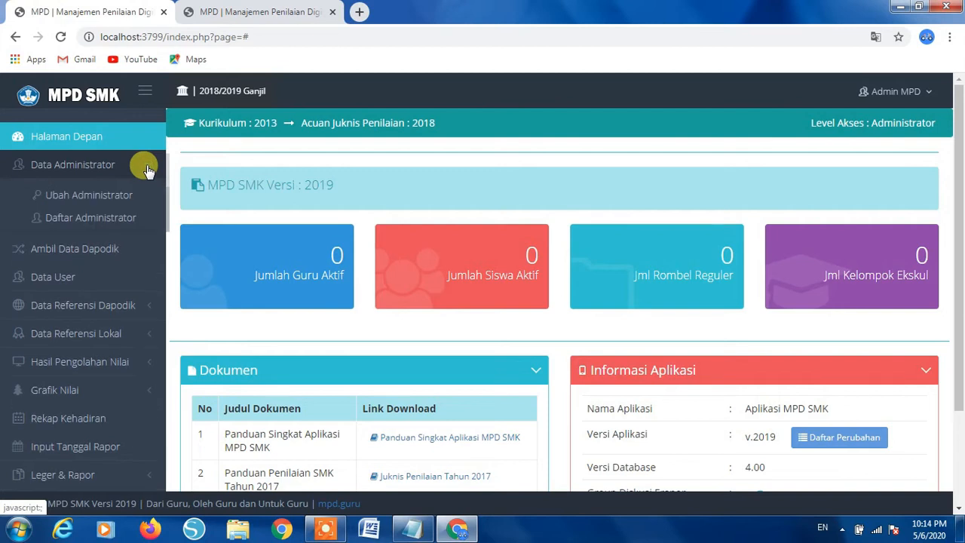
pyautogui.click(108, 199)
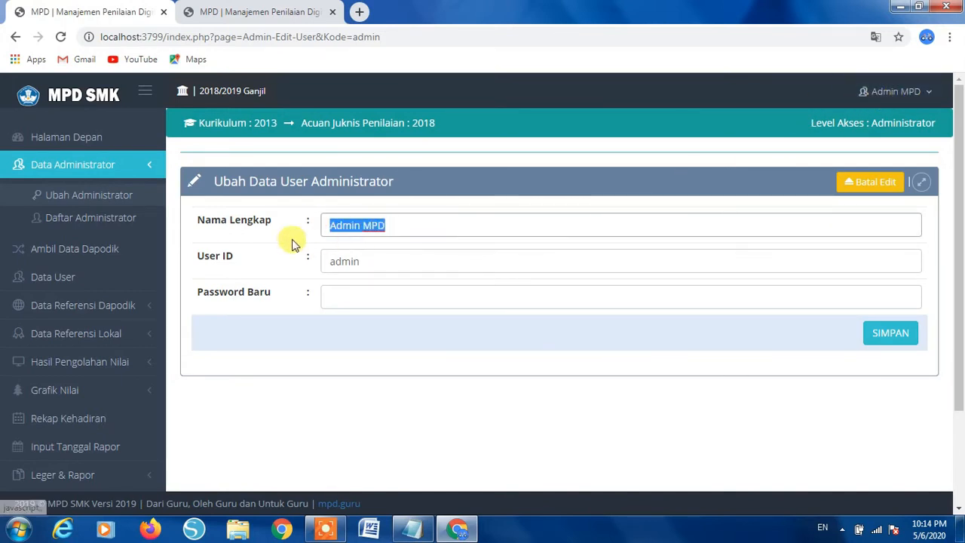
pyautogui.click(367, 260)
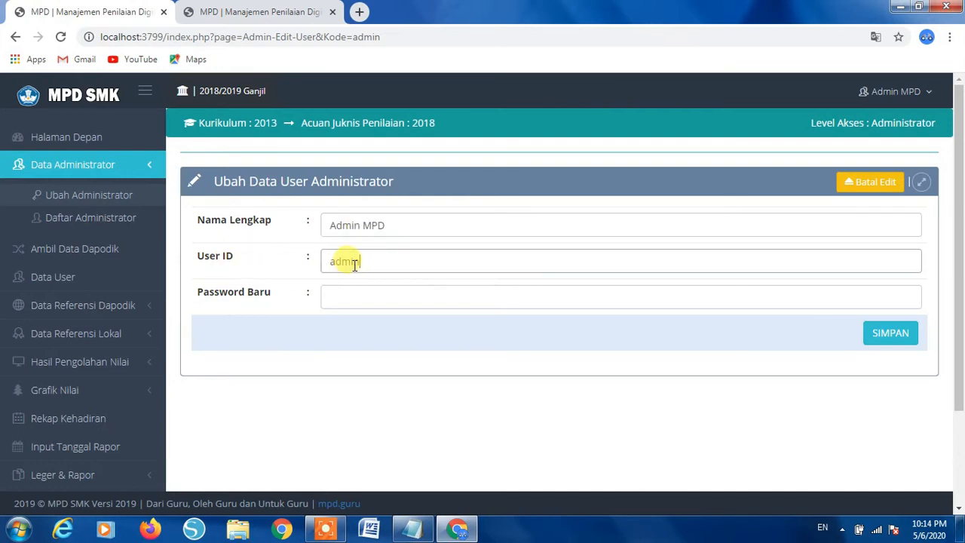
pyautogui.click(345, 292)
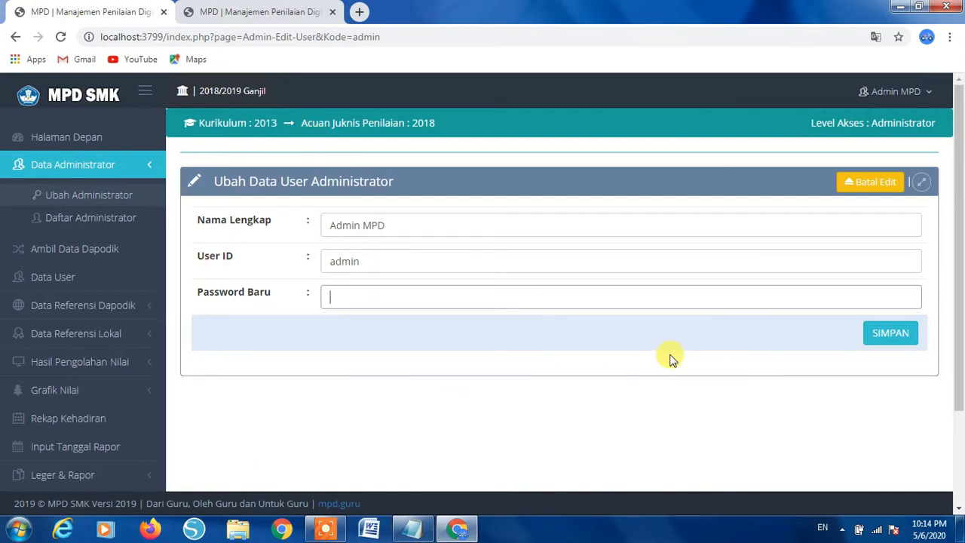
pyautogui.click(379, 306)
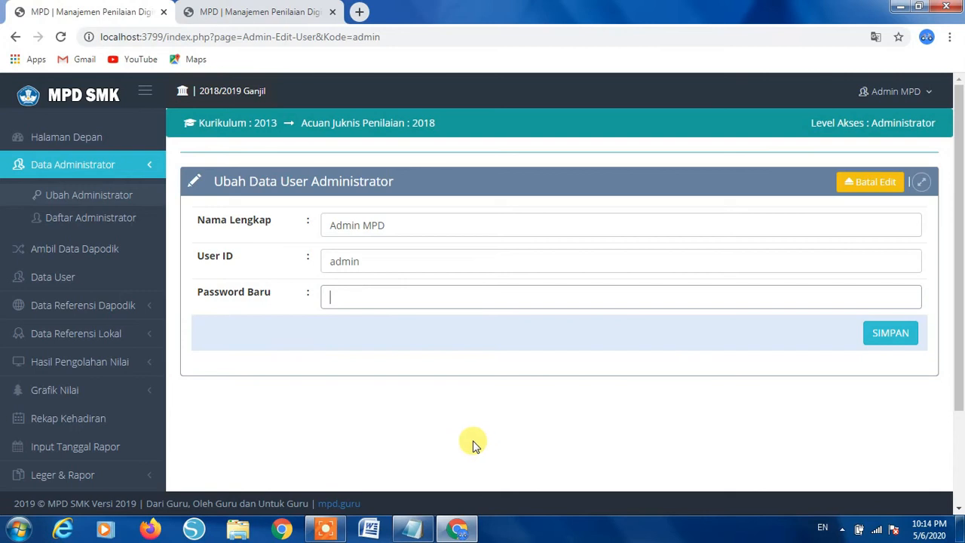
pyautogui.click(100, 226)
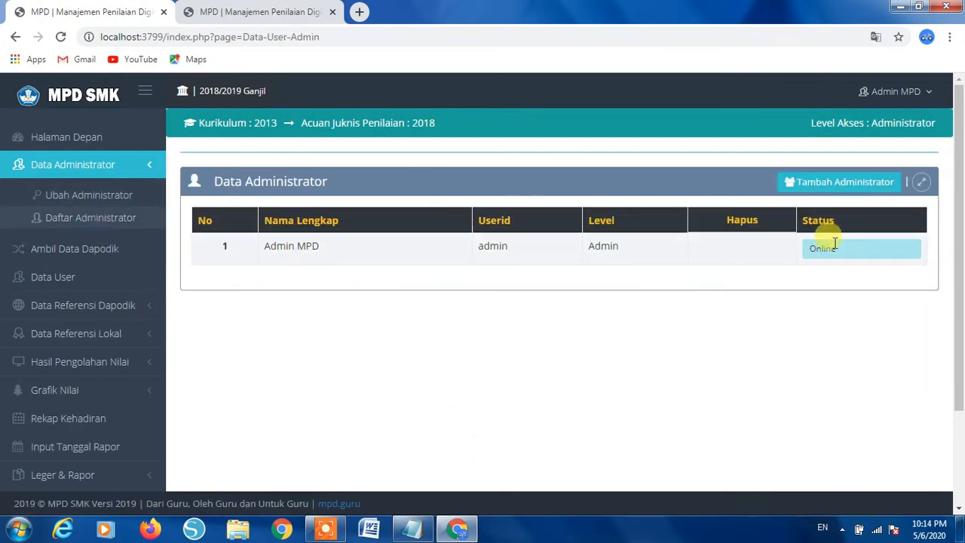
# - Open a blank Tambah Administrator form with Nama Lengkap, User ID and Password fields
pyautogui.click(829, 183)
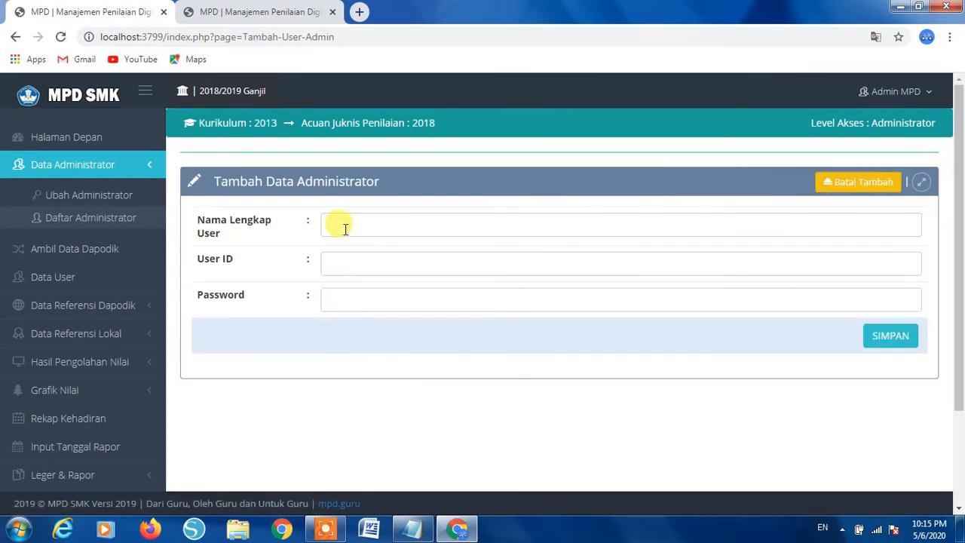
pyautogui.click(345, 229)
pyautogui.click(344, 258)
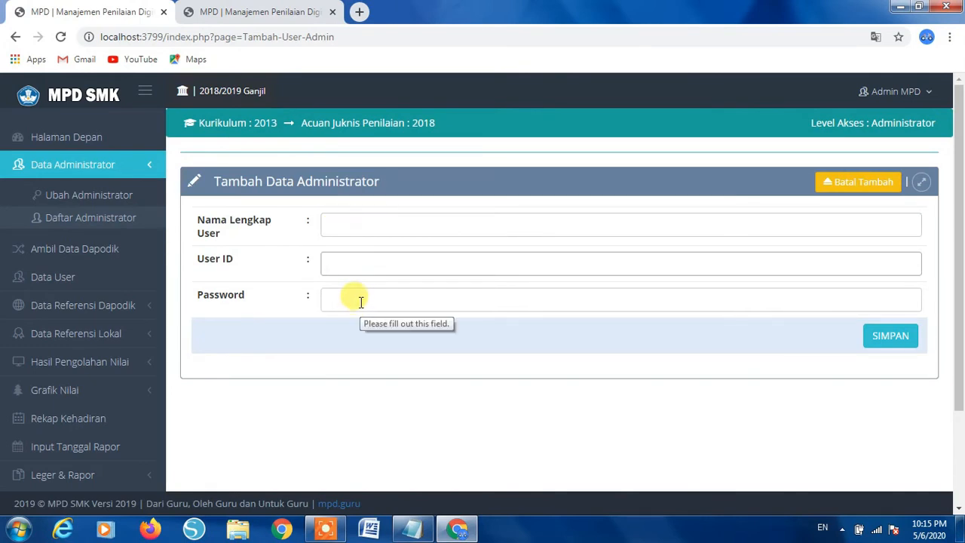
pyautogui.click(360, 300)
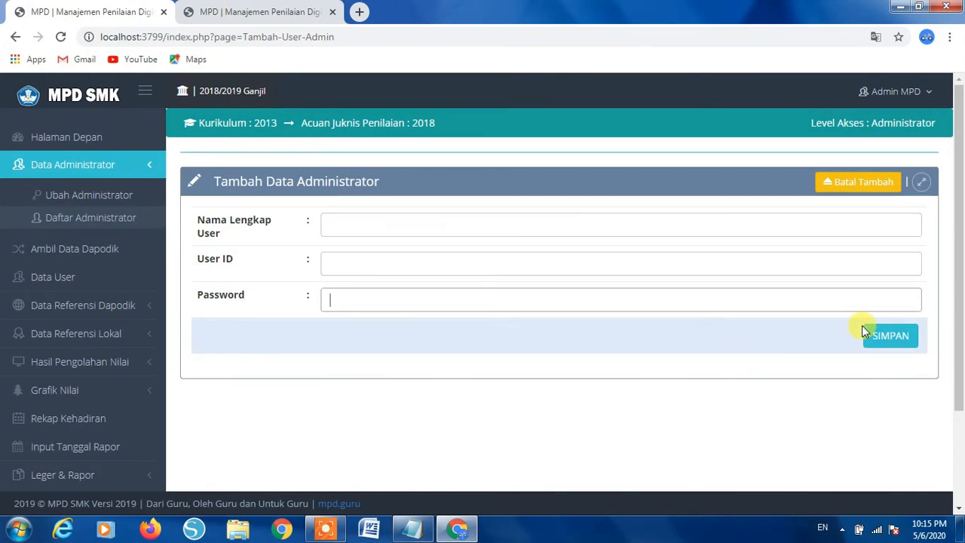
pyautogui.click(32, 172)
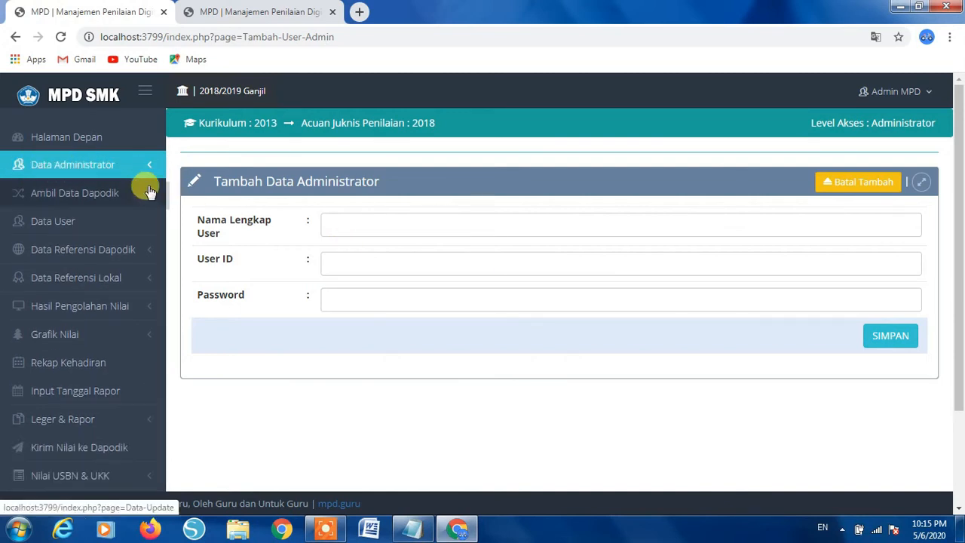
# - Open Ambil Data Dapodik and review the reference cards, including 542 curriculum references
pyautogui.click(64, 194)
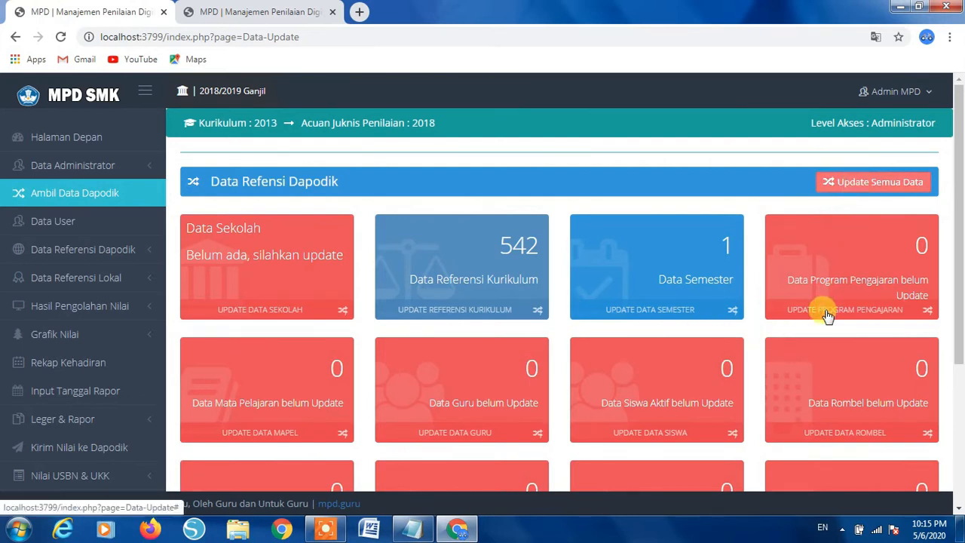
pyautogui.scroll(-1, 827, 315)
pyautogui.scroll(1, 824, 312)
pyautogui.scroll(-3, 822, 265)
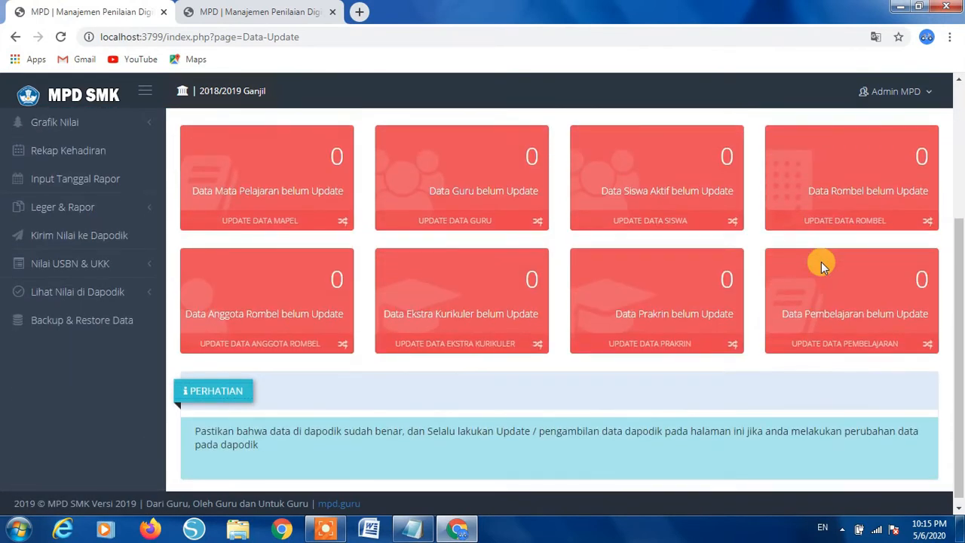
pyautogui.scroll(3, 820, 262)
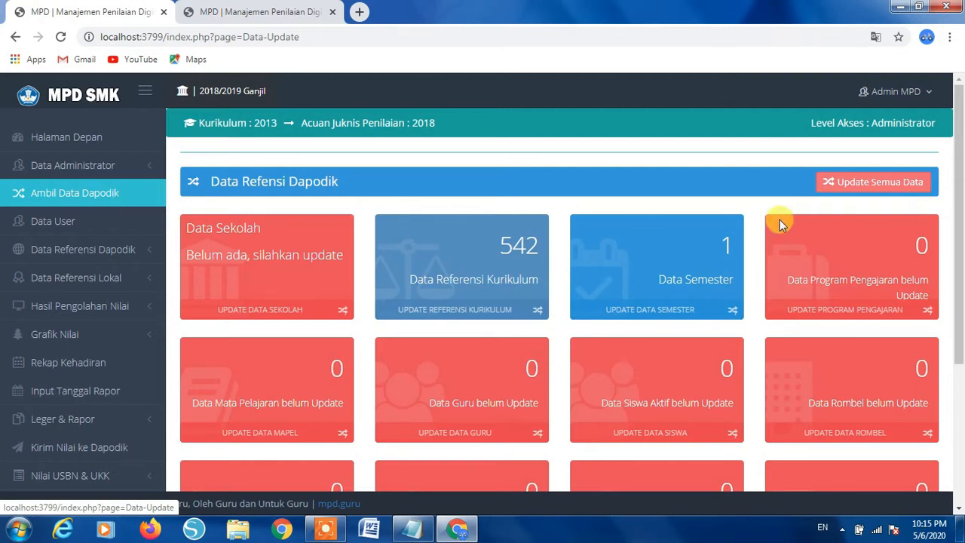
# - Run Update Semua Data to pull SMKN KARANGJAYA, 43 subjects and 24 teachers from Dapodik
pyautogui.click(859, 188)
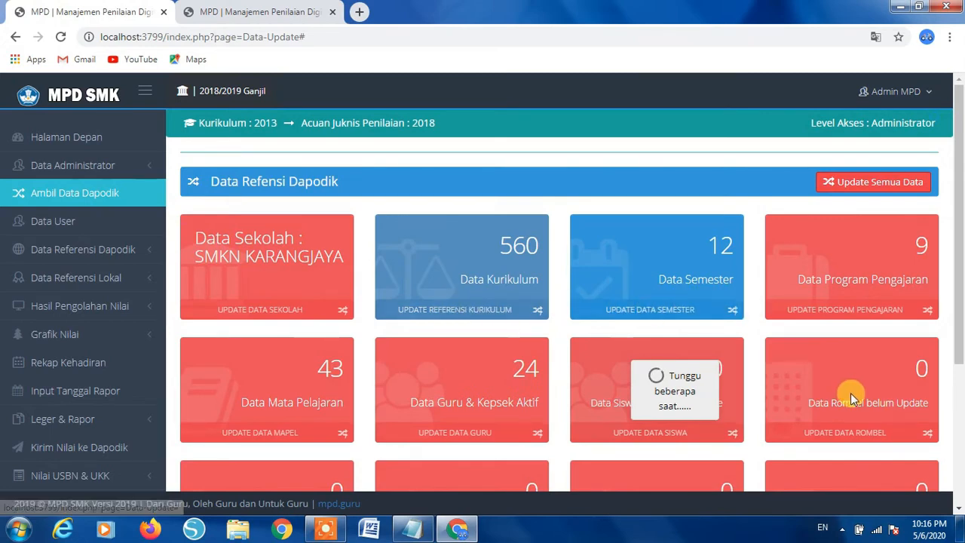
pyautogui.scroll(-3, 851, 394)
pyautogui.scroll(3, 850, 394)
pyautogui.scroll(-2, 850, 393)
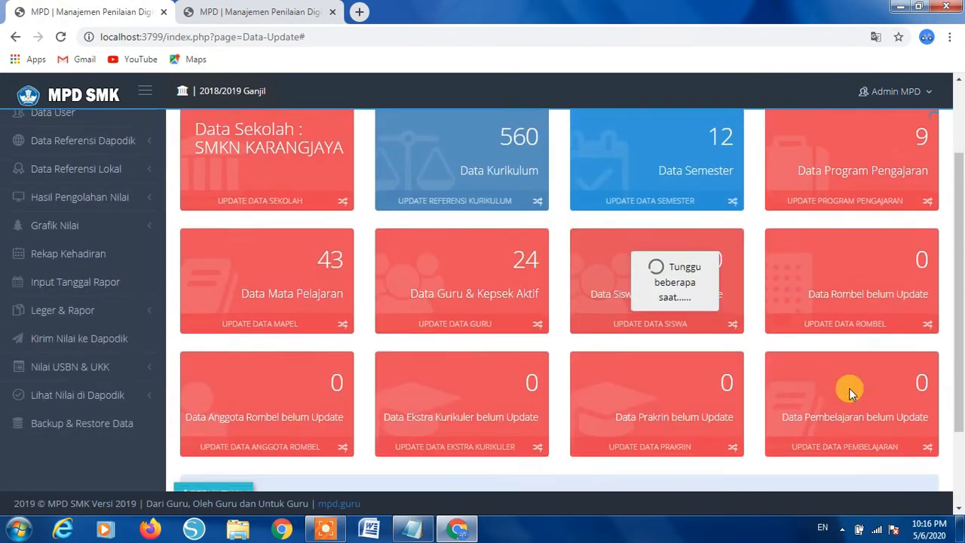
pyautogui.scroll(1, 851, 392)
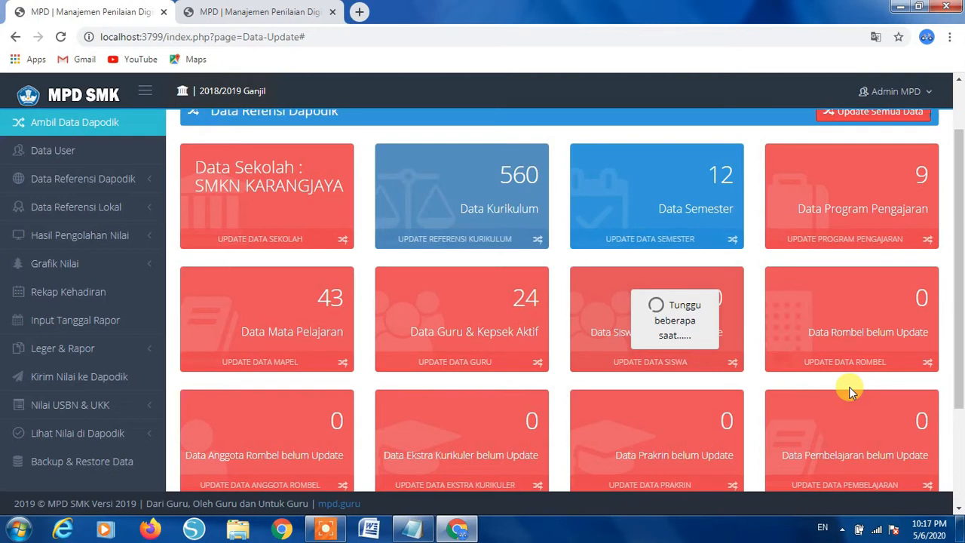
# - Scroll the cards until the Dapodik update finishes with 281 Prakrin records loaded
pyautogui.scroll(1, 849, 391)
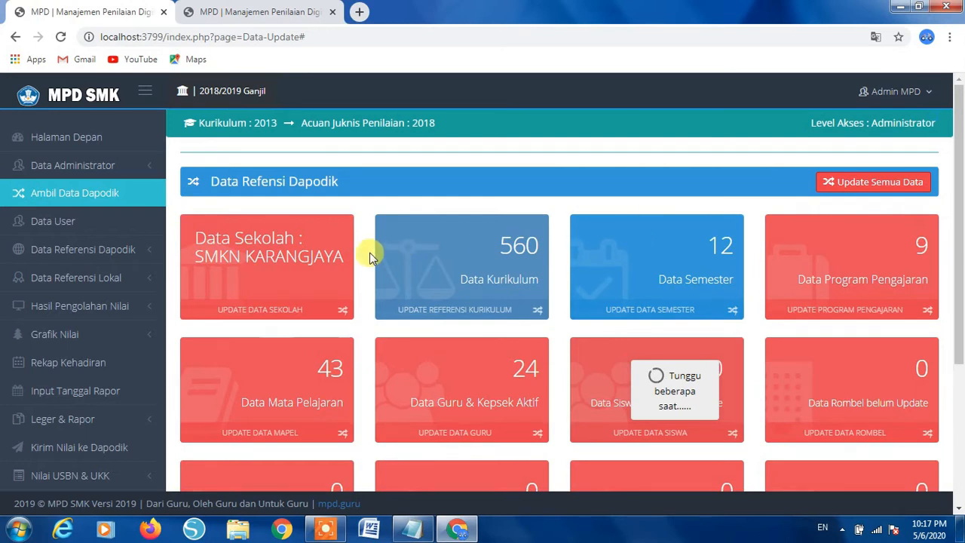
pyautogui.scroll(-1, 370, 256)
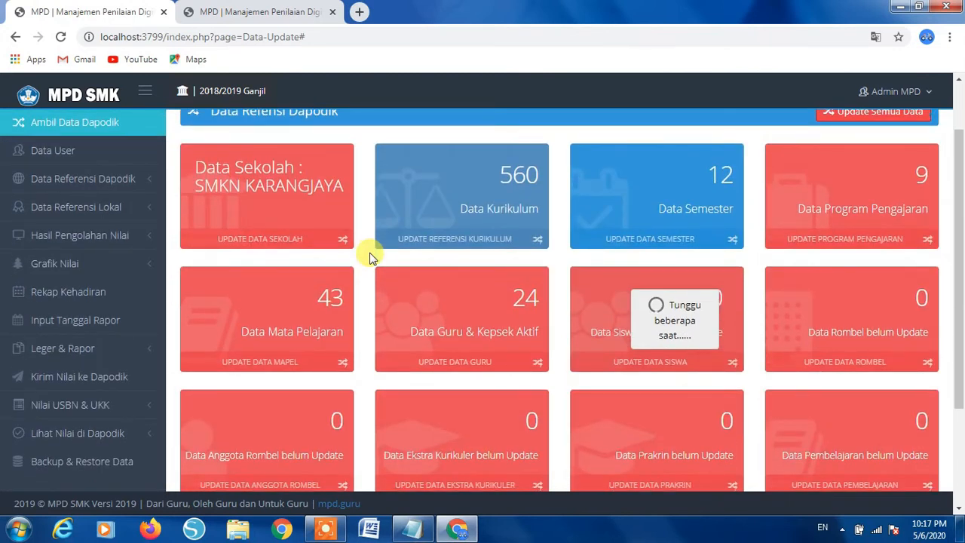
pyautogui.scroll(-1, 370, 256)
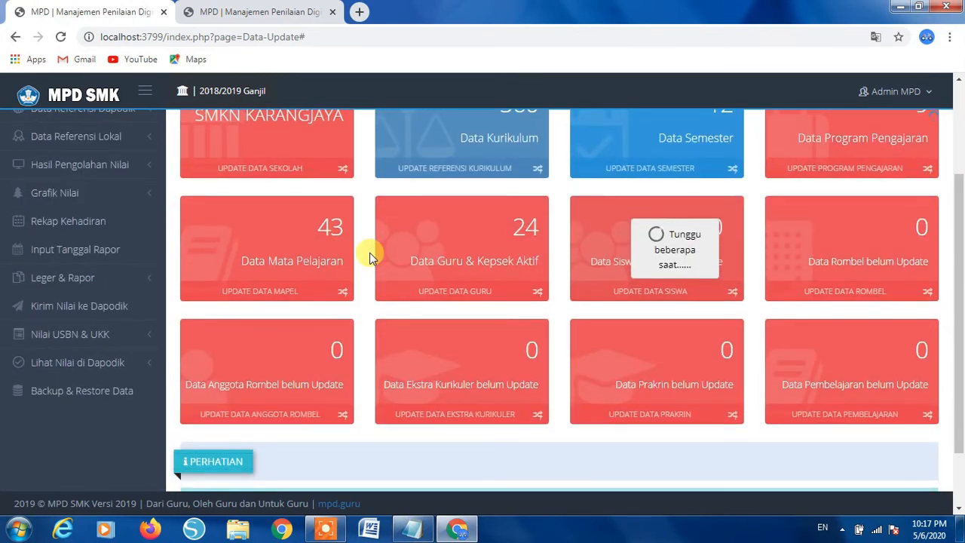
pyautogui.scroll(1, 370, 256)
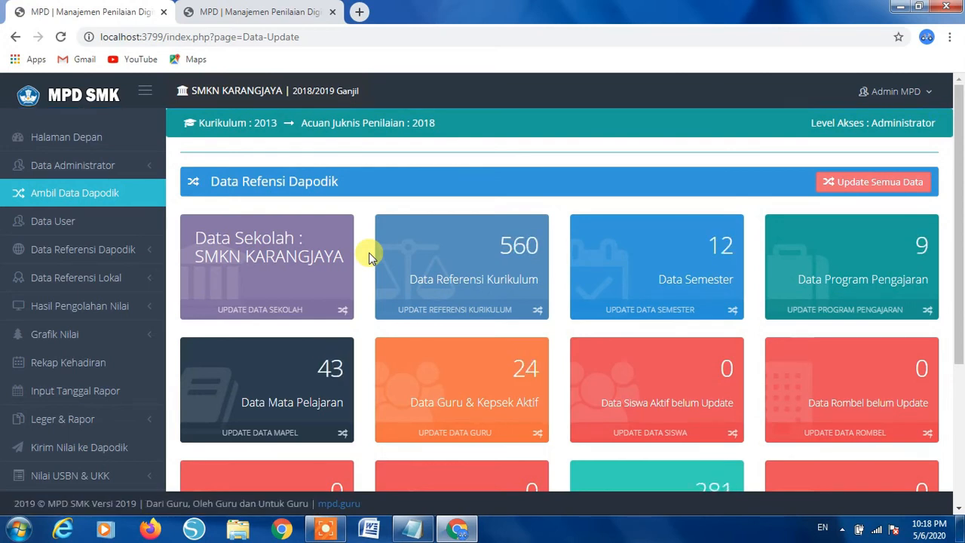
pyautogui.scroll(-3, 530, 316)
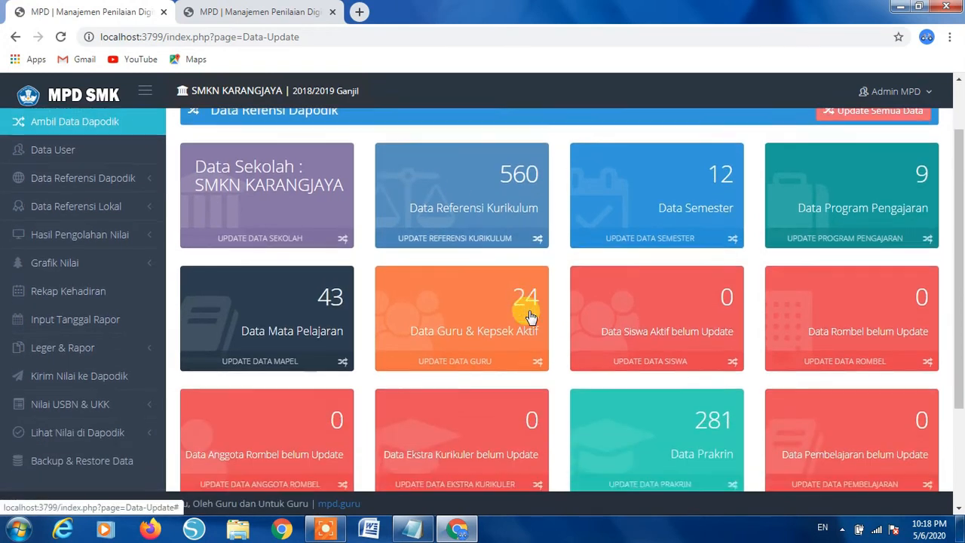
pyautogui.scroll(2, 530, 317)
pyautogui.scroll(2, 530, 315)
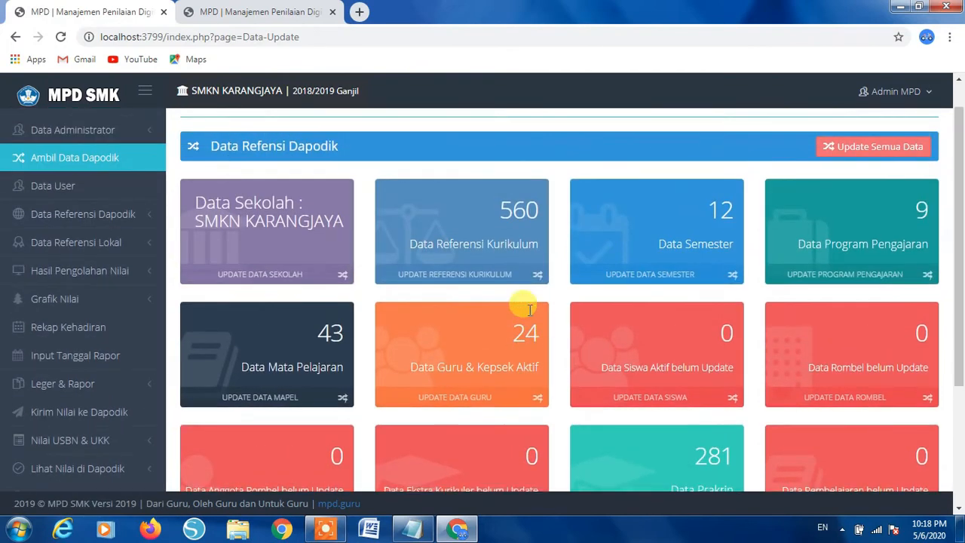
pyautogui.scroll(-2, 530, 315)
pyautogui.scroll(-1, 530, 310)
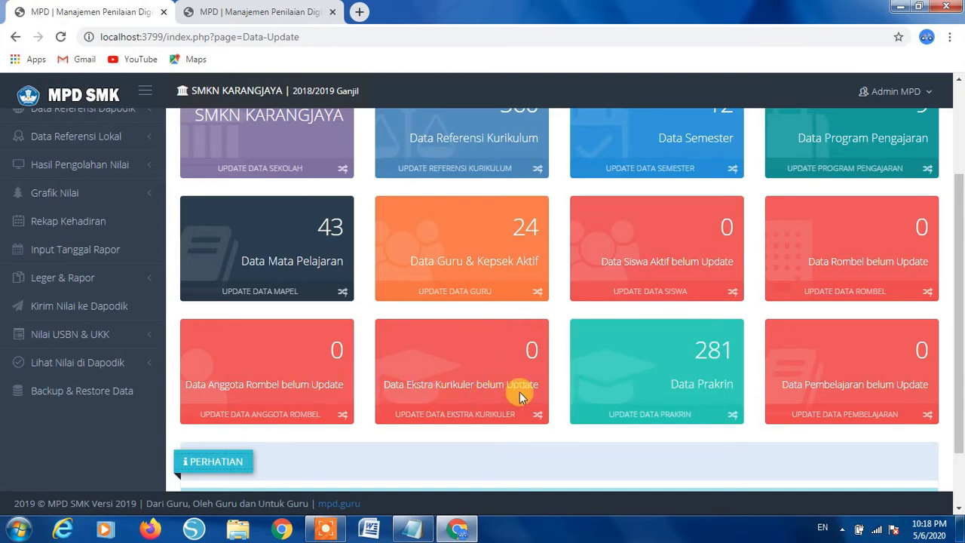
pyautogui.scroll(3, 669, 291)
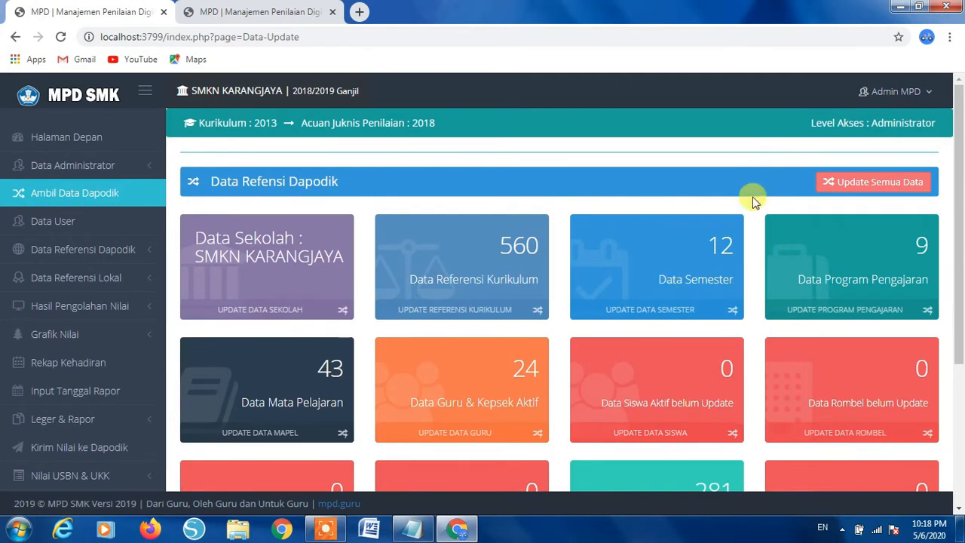
# - Log out of MPD SMK and view the login page's semester list
pyautogui.click(902, 92)
pyautogui.click(844, 136)
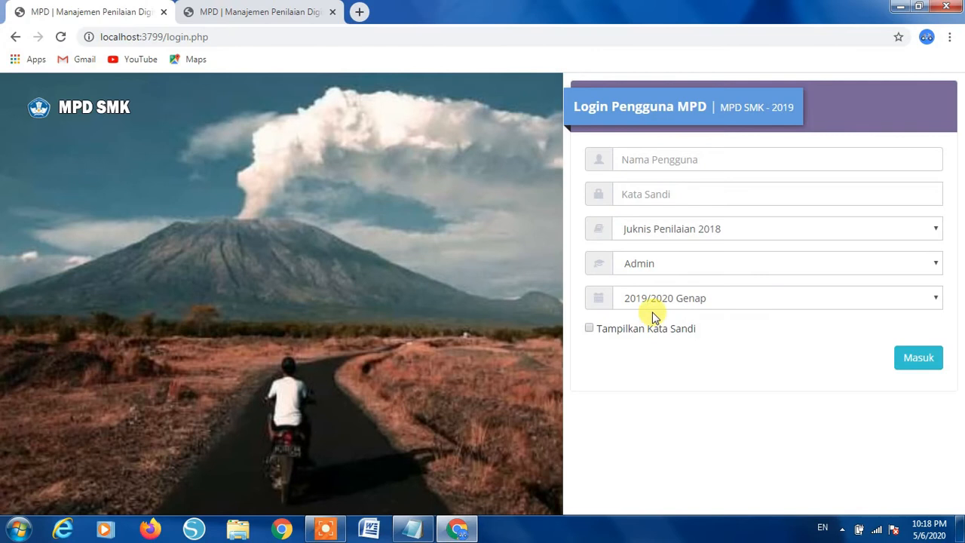
pyautogui.click(671, 302)
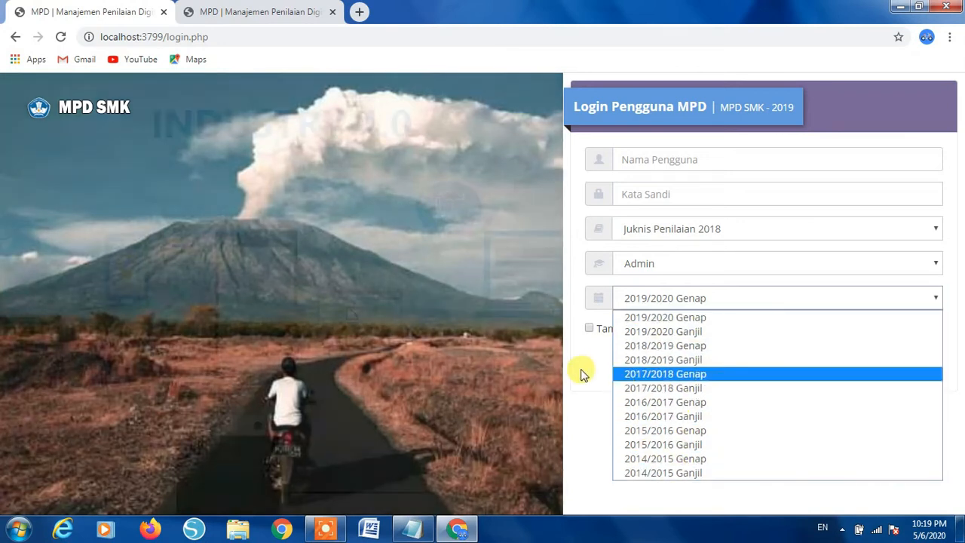
# - Log back in as admin for 2019/2020 Genap using the saved user name and account password
pyautogui.click(577, 370)
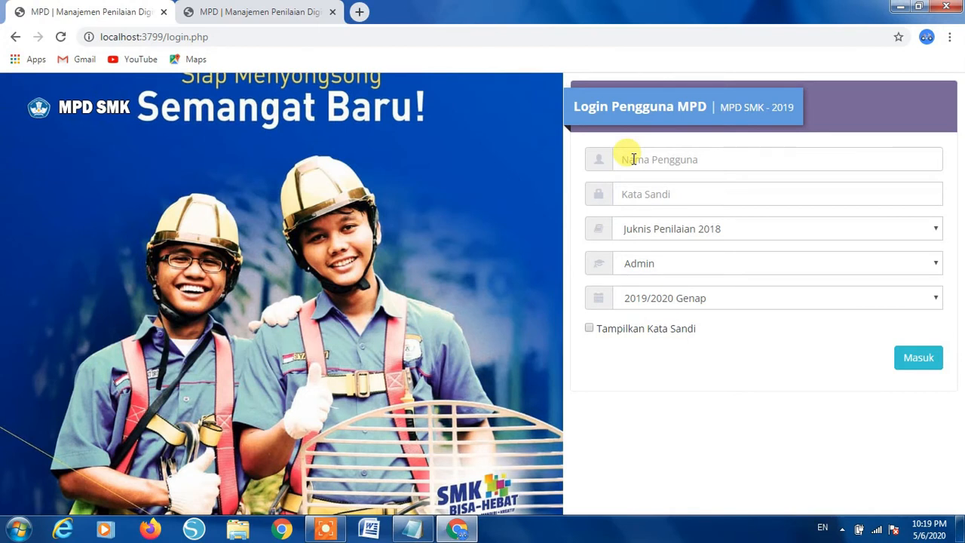
pyautogui.click(633, 159)
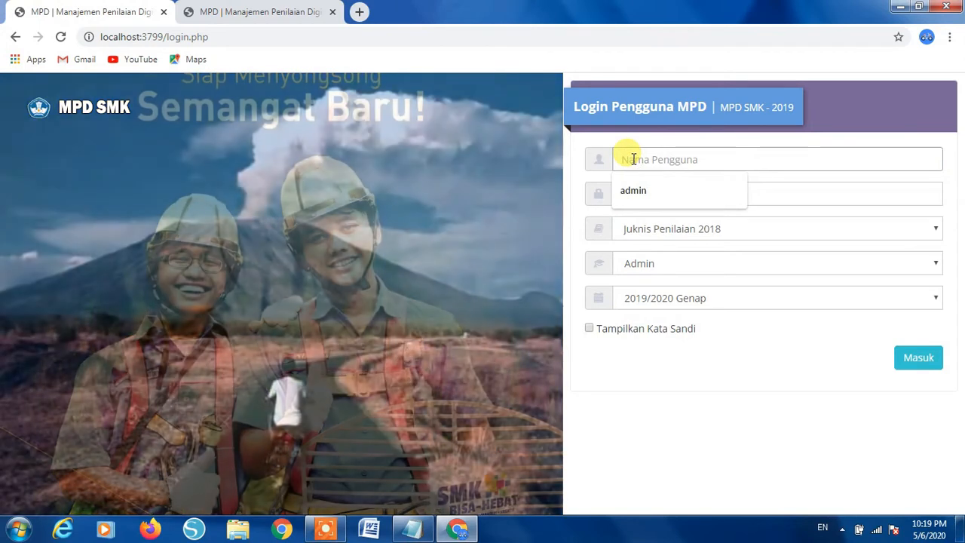
pyautogui.click(639, 190)
pyautogui.click(647, 193)
pyautogui.write('admin')
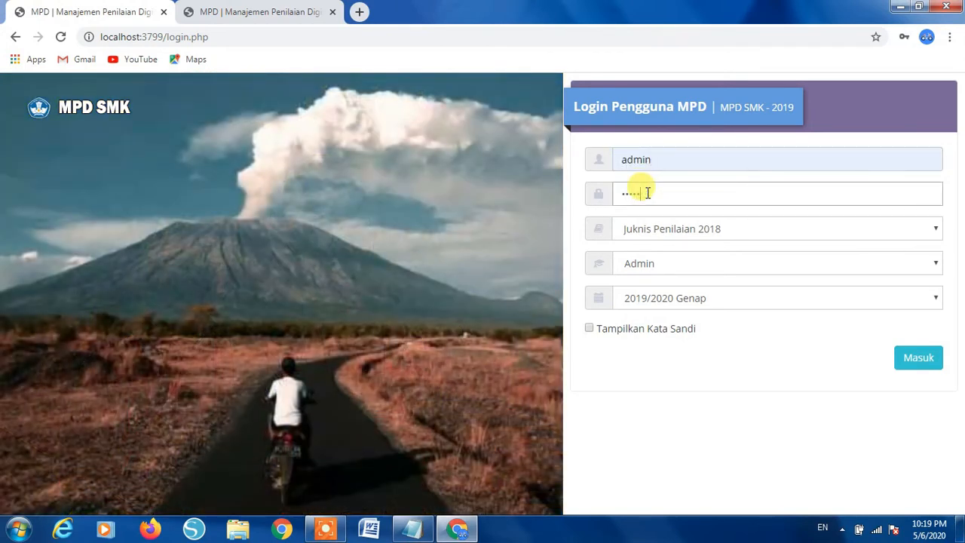
pyautogui.write('12345')
pyautogui.click(920, 365)
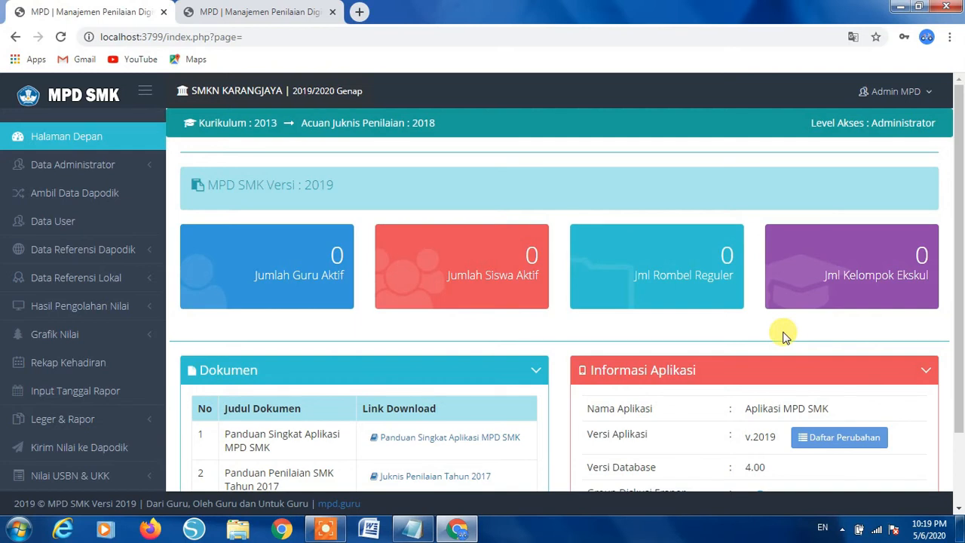
# - Return to the Ambil Data Dapodik page, showing 560 curricula and 43 subjects
pyautogui.scroll(-2, 784, 335)
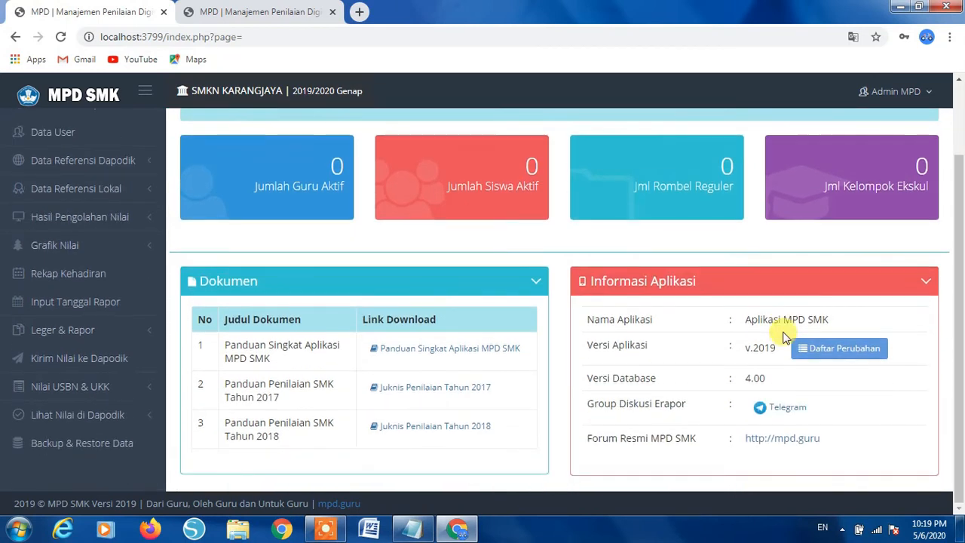
pyautogui.scroll(2, 784, 335)
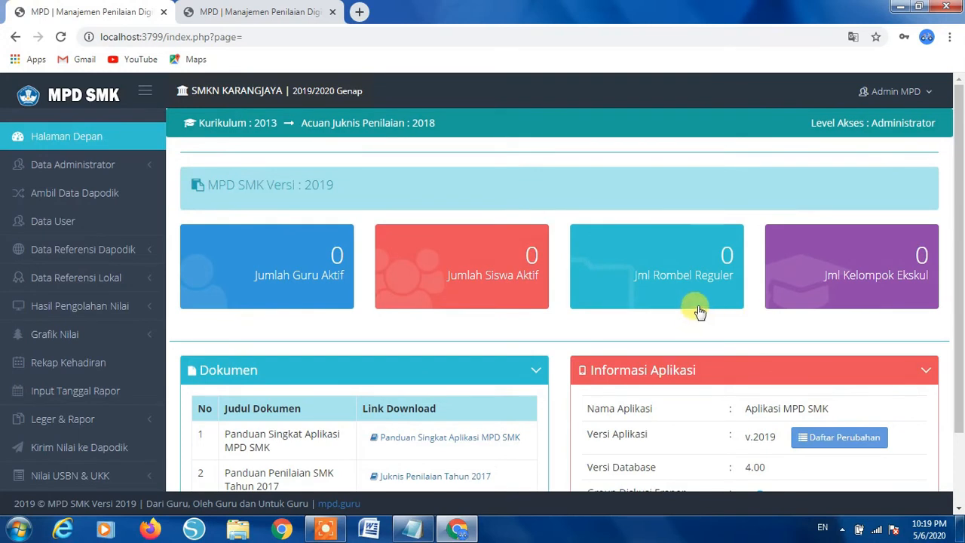
pyautogui.click(73, 196)
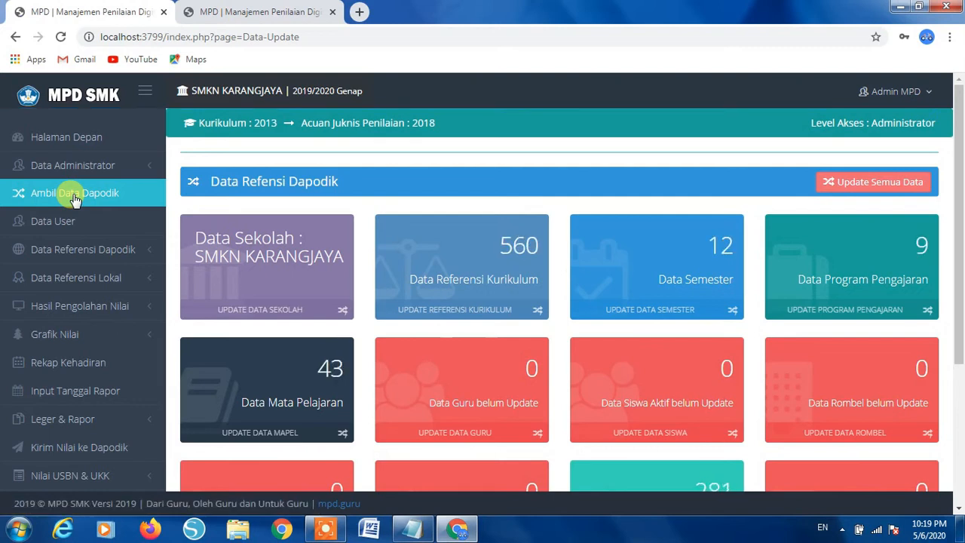
# - Run Update Semua Data to refresh all Dapodik reference data at once
pyautogui.click(846, 187)
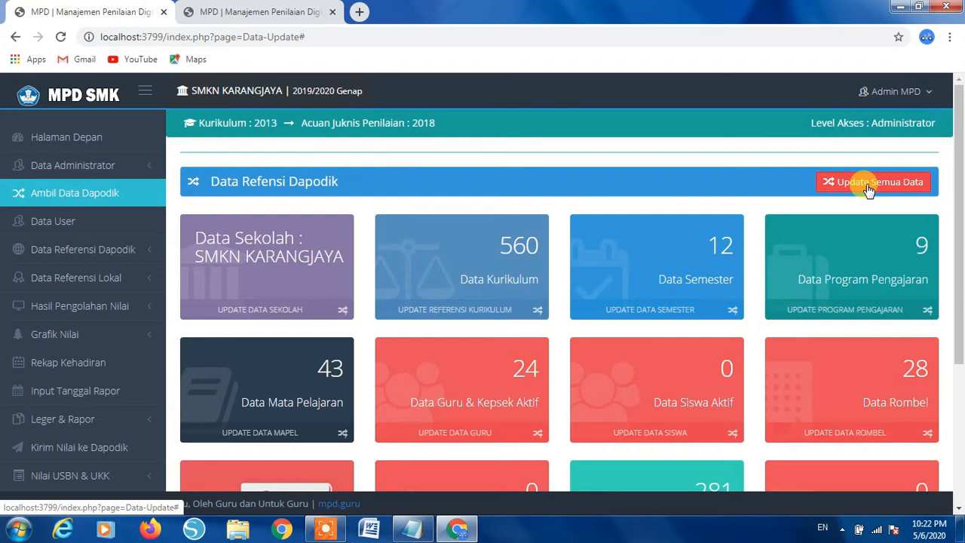
# - Check the refreshed counts (510 students, 906 class members, 281 Prakerin, 135 Pembelajaran), then open Data User
pyautogui.scroll(-2, 802, 269)
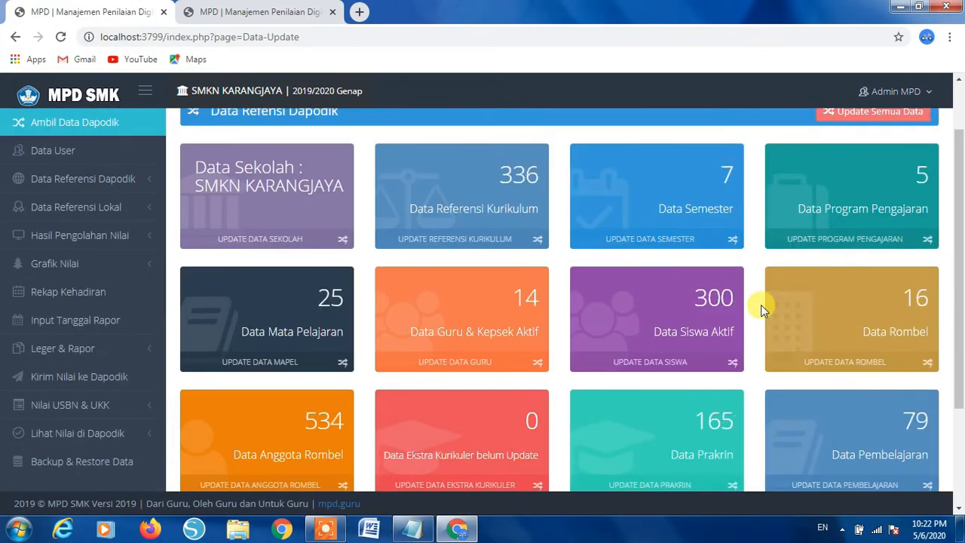
pyautogui.scroll(-2, 763, 309)
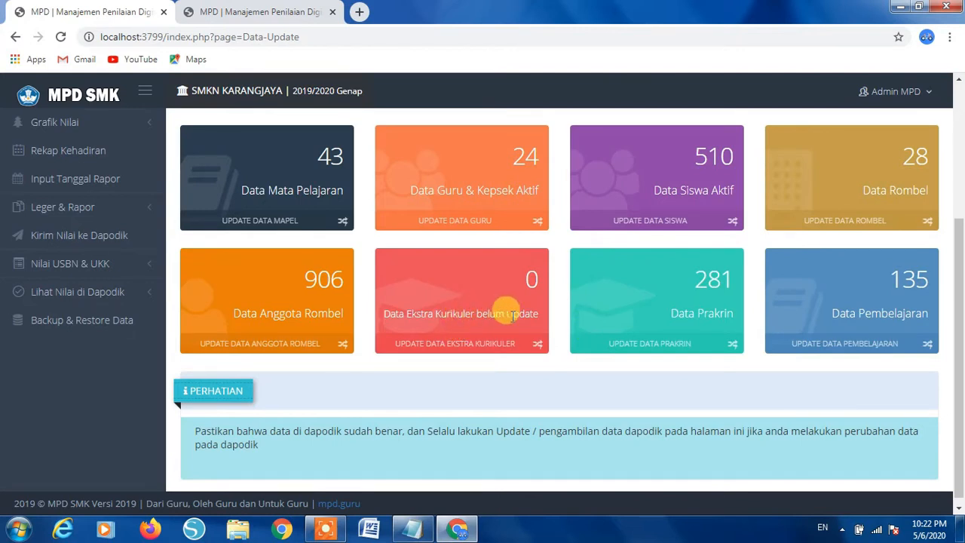
pyautogui.scroll(2, 460, 307)
pyautogui.scroll(1, 460, 308)
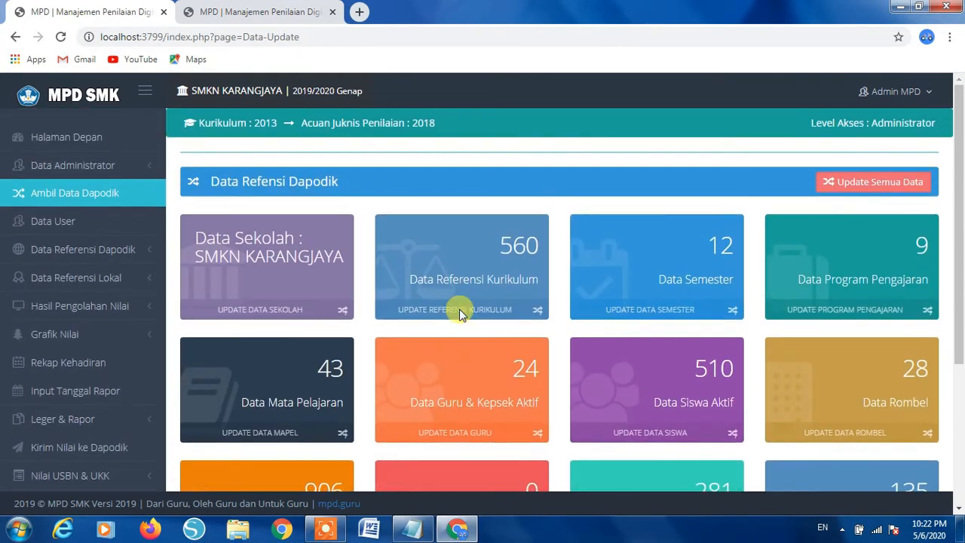
pyautogui.scroll(-1, 456, 309)
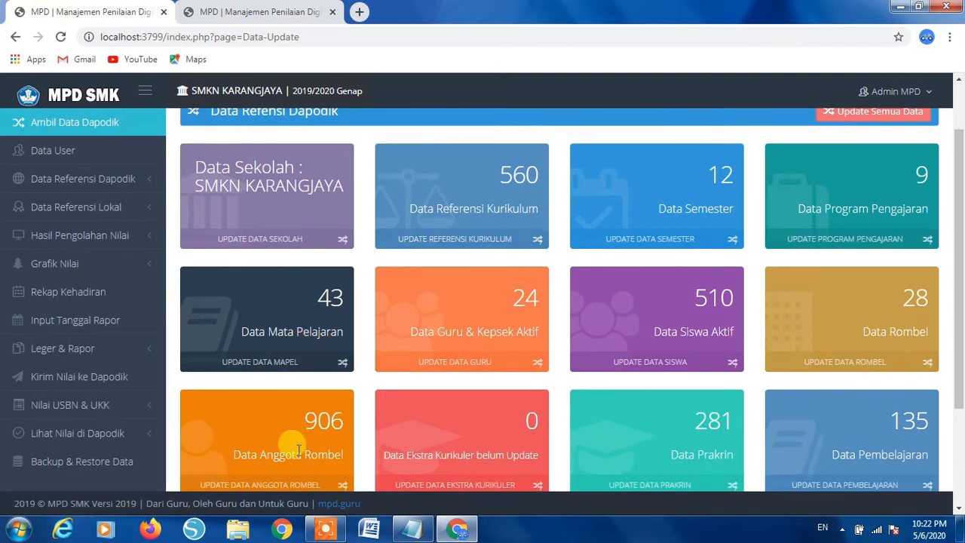
pyautogui.scroll(-2, 857, 428)
pyautogui.scroll(3, 863, 426)
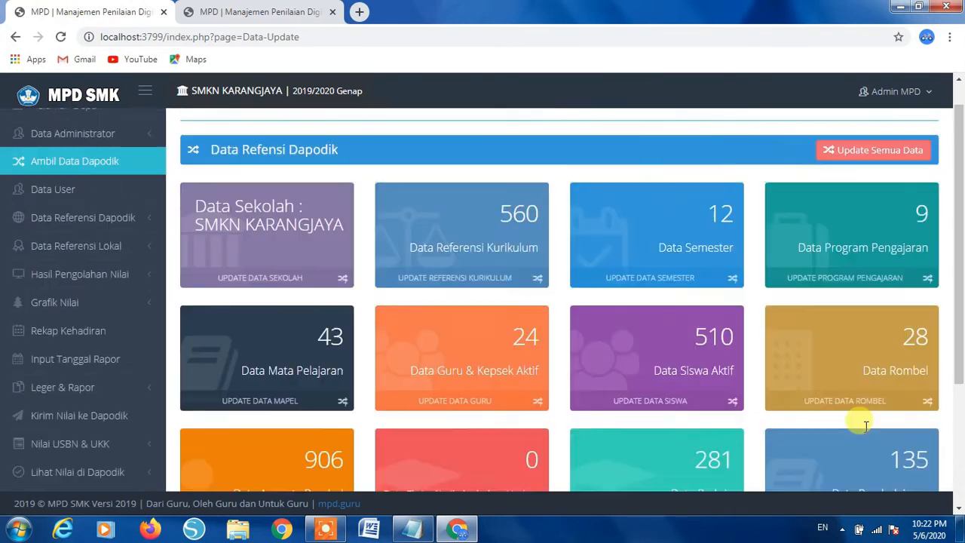
pyautogui.scroll(1, 865, 426)
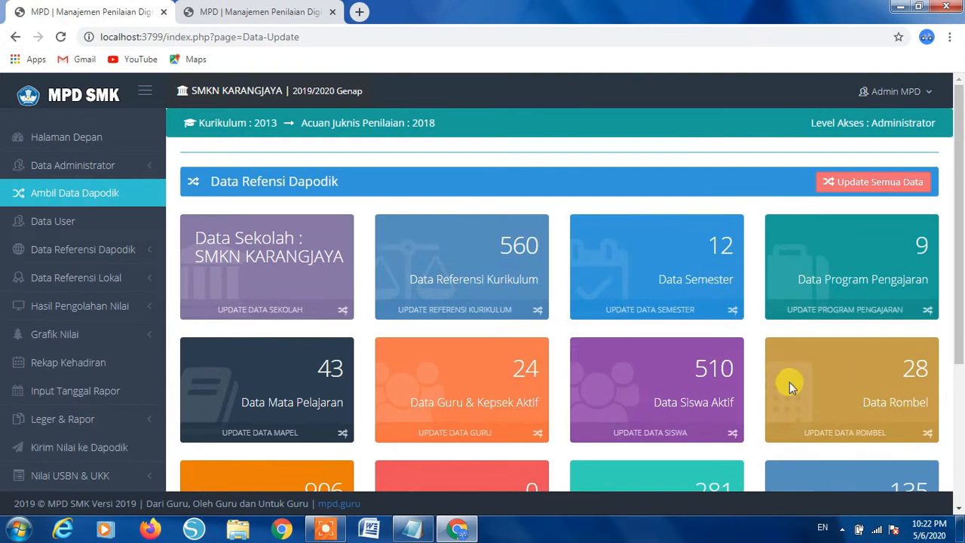
pyautogui.scroll(-2, 784, 385)
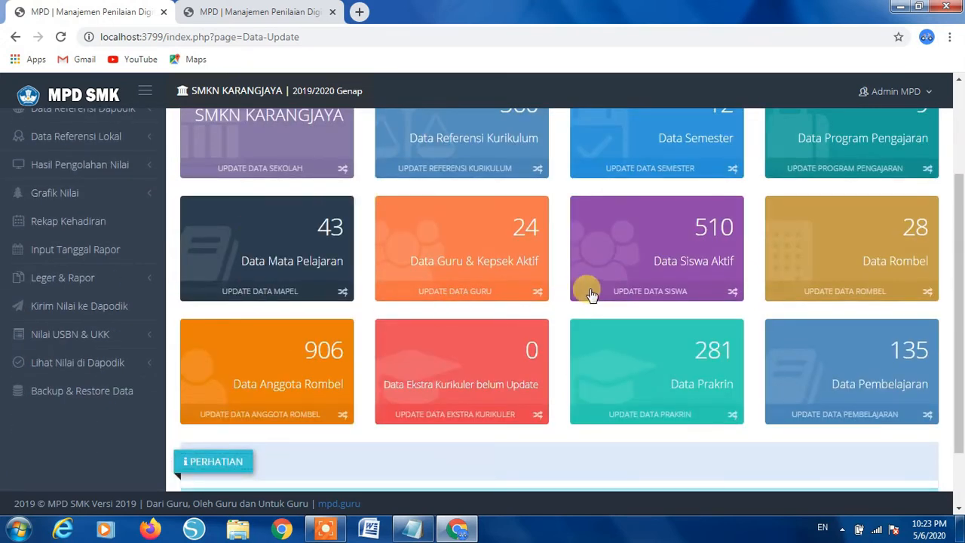
pyautogui.scroll(-1, 695, 280)
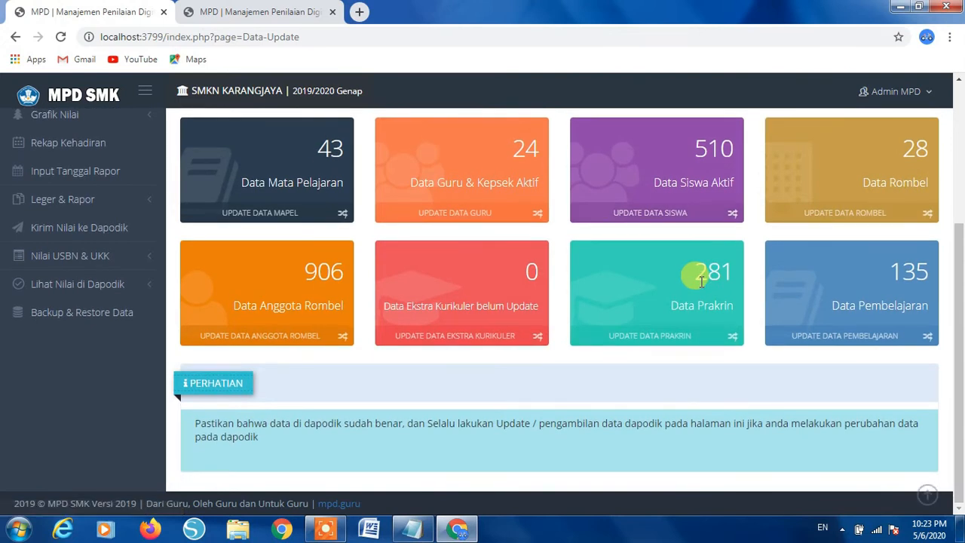
pyautogui.scroll(3, 701, 280)
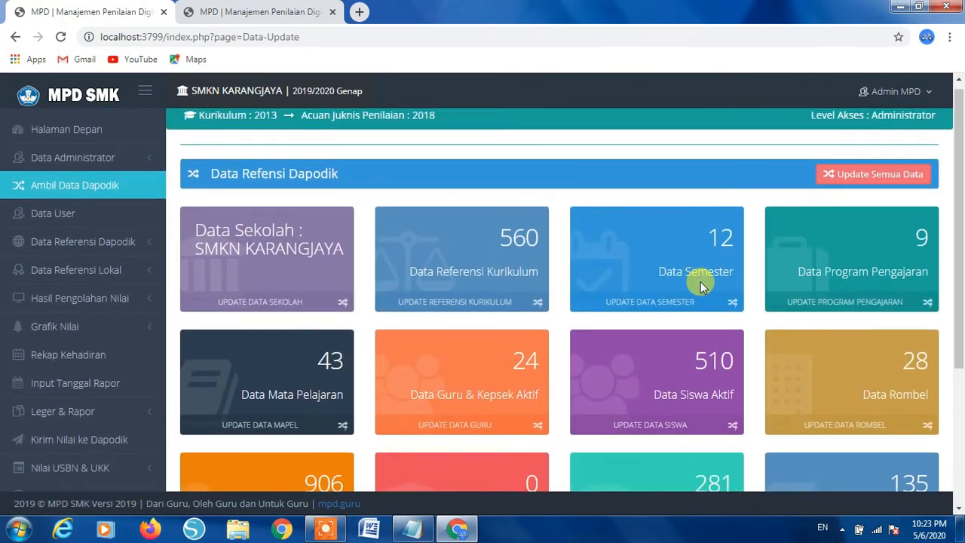
pyautogui.scroll(-3, 701, 281)
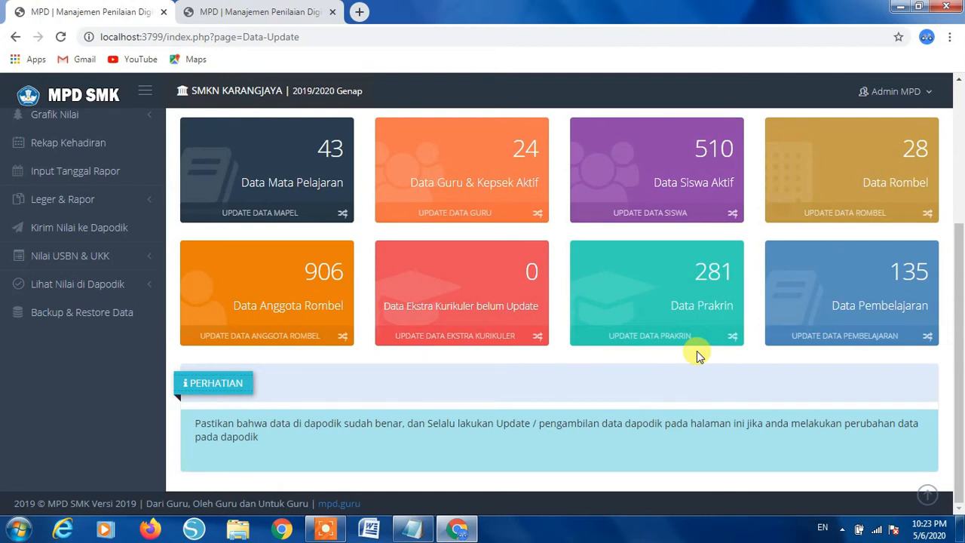
pyautogui.scroll(2, 697, 350)
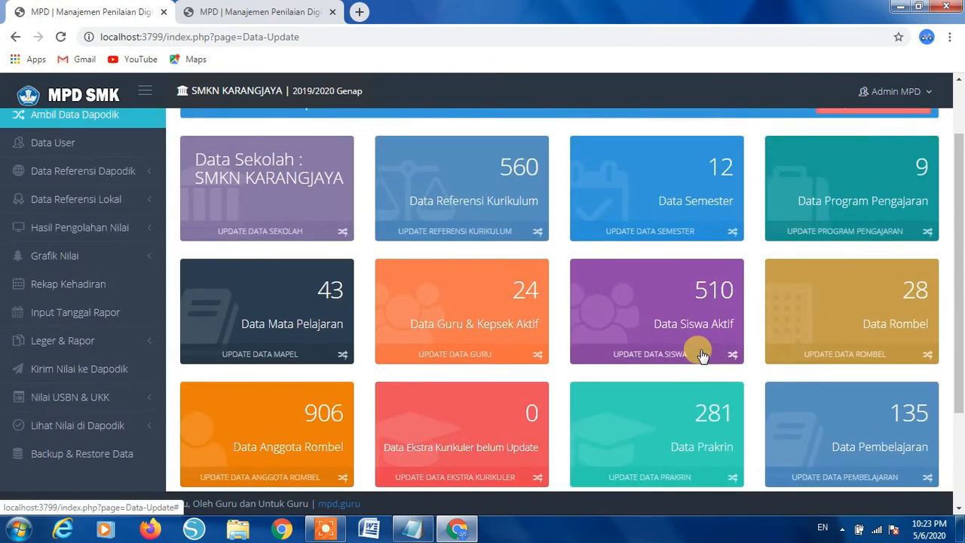
pyautogui.scroll(1, 701, 354)
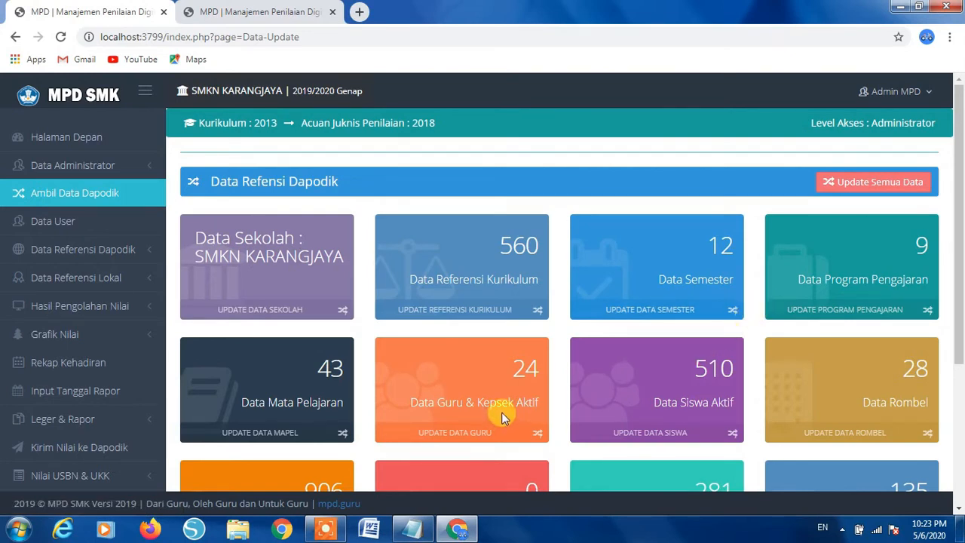
pyautogui.scroll(-2, 555, 429)
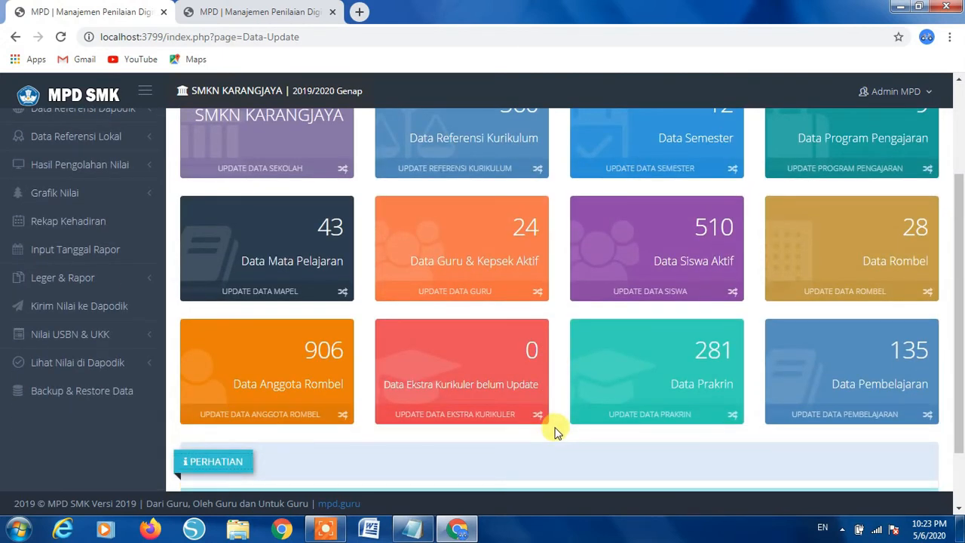
pyautogui.scroll(2, 555, 429)
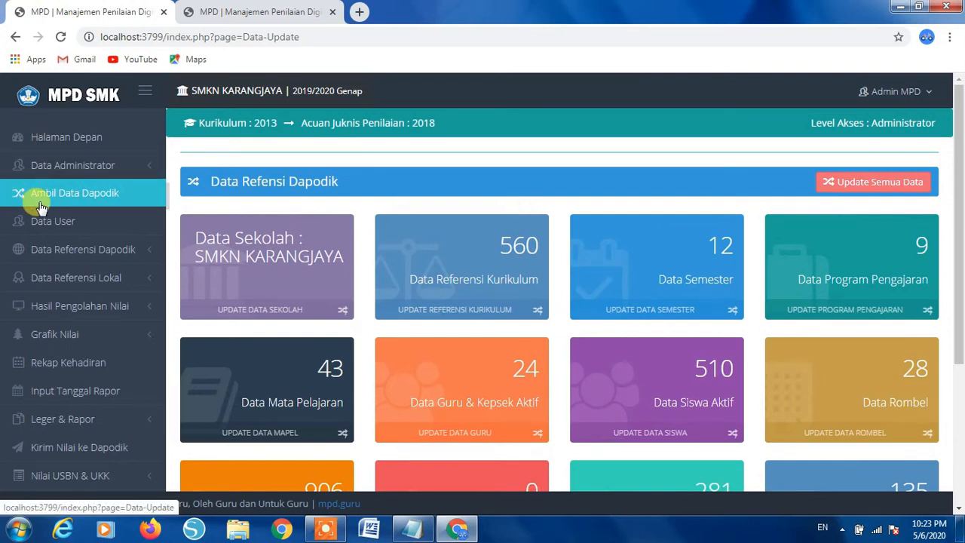
pyautogui.click(99, 223)
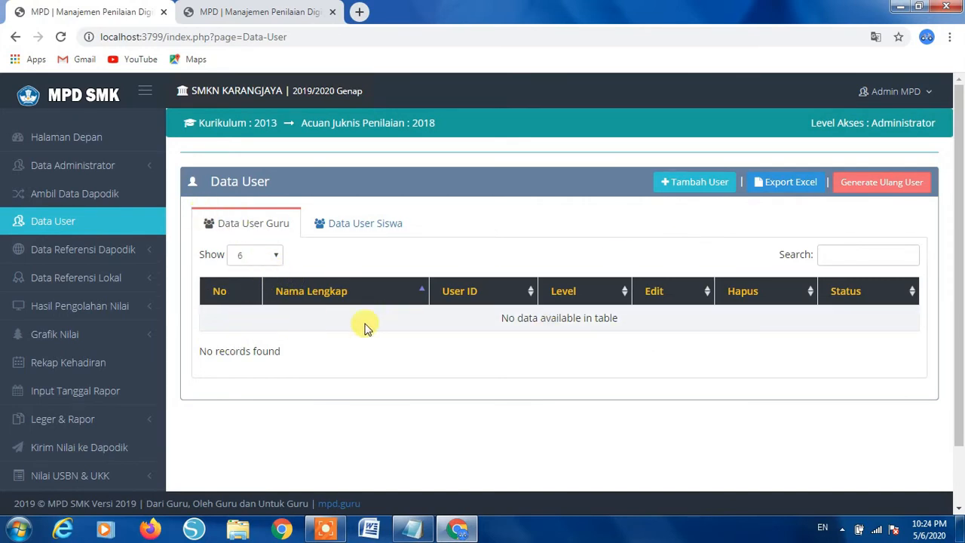
# - Compare the Data User Guru and Data User Siswa tabs, ending on the empty student list
pyautogui.click(349, 228)
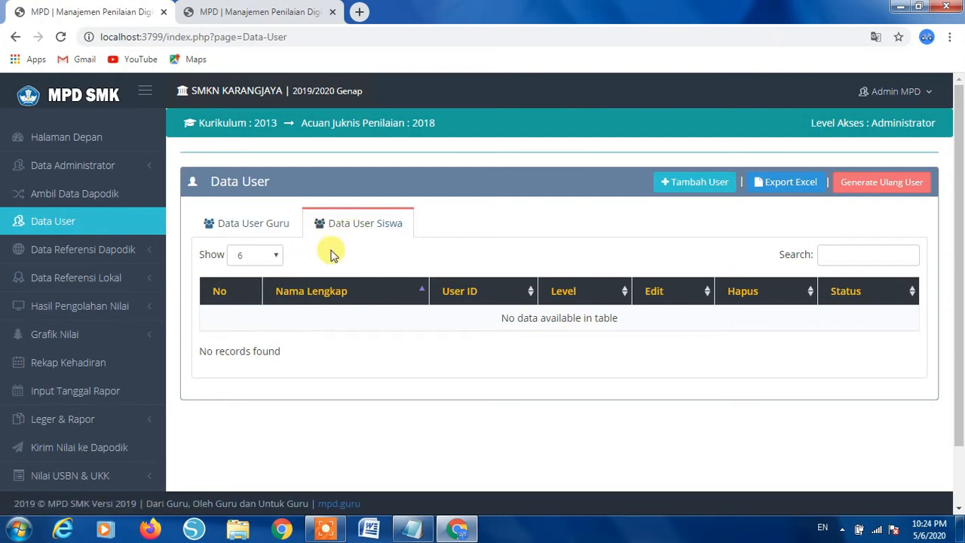
pyautogui.click(246, 226)
pyautogui.click(367, 226)
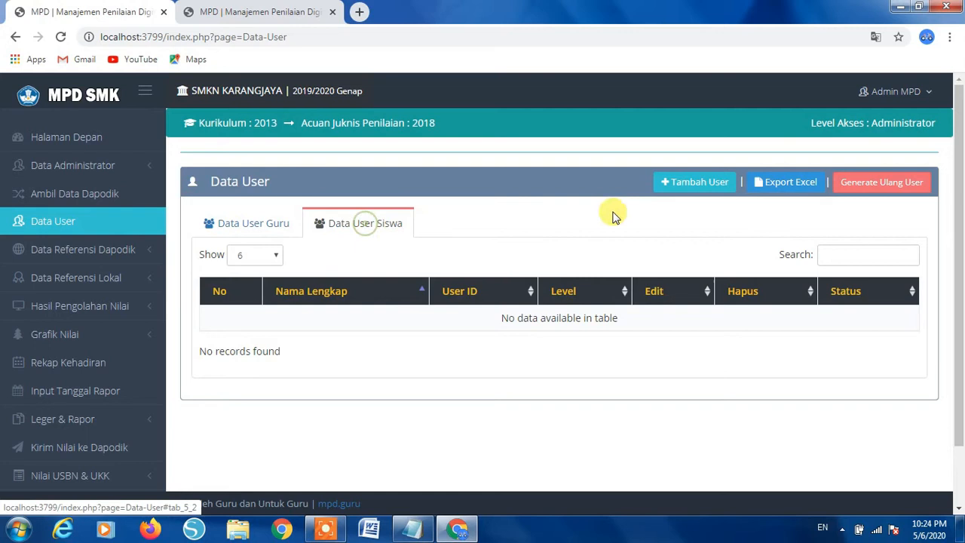
pyautogui.click(884, 186)
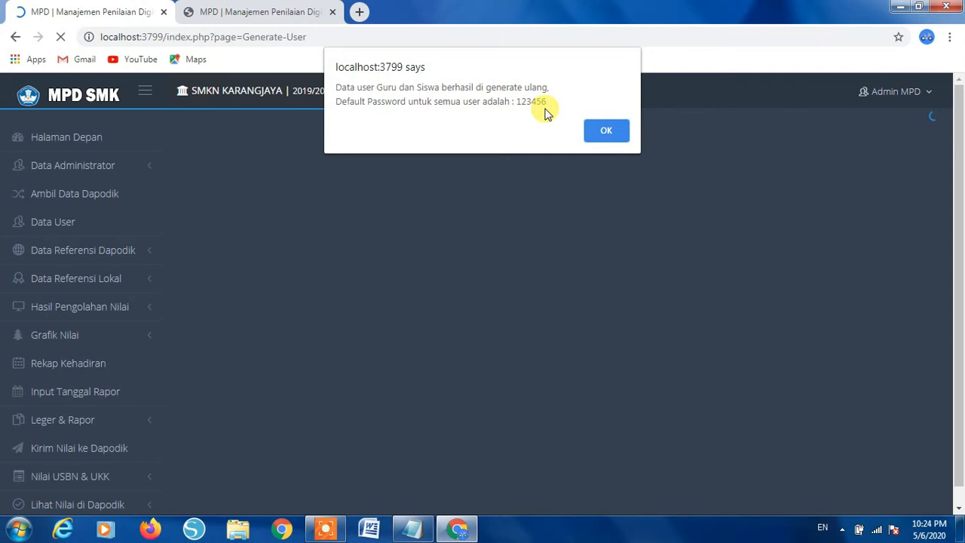
pyautogui.click(603, 135)
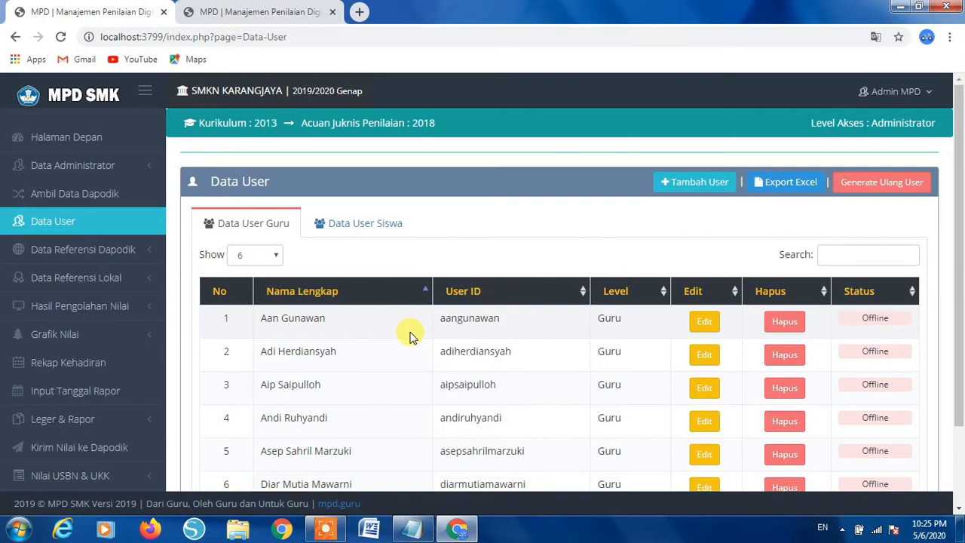
pyautogui.scroll(-3, 410, 335)
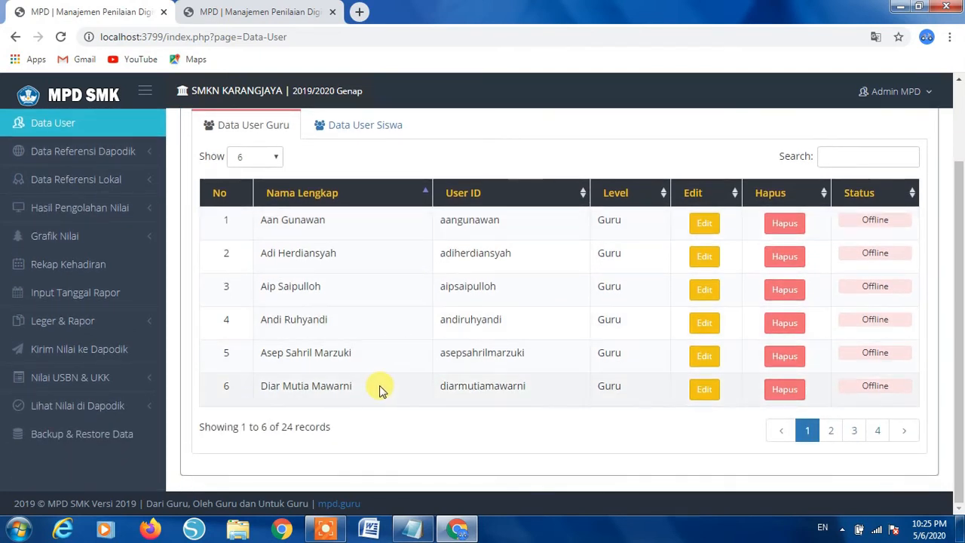
pyautogui.scroll(3, 379, 384)
pyautogui.click(364, 195)
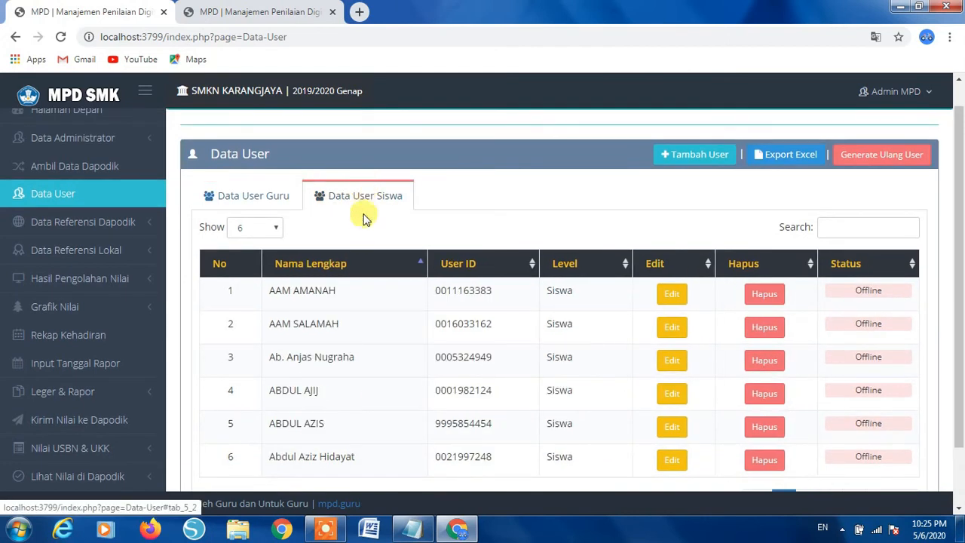
pyautogui.scroll(-2, 362, 312)
pyautogui.scroll(3, 347, 369)
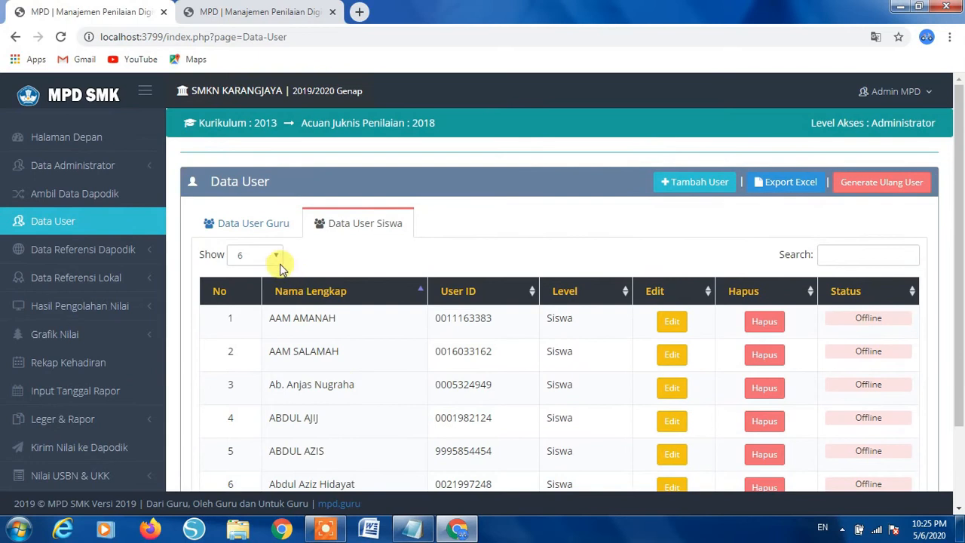
pyautogui.click(256, 223)
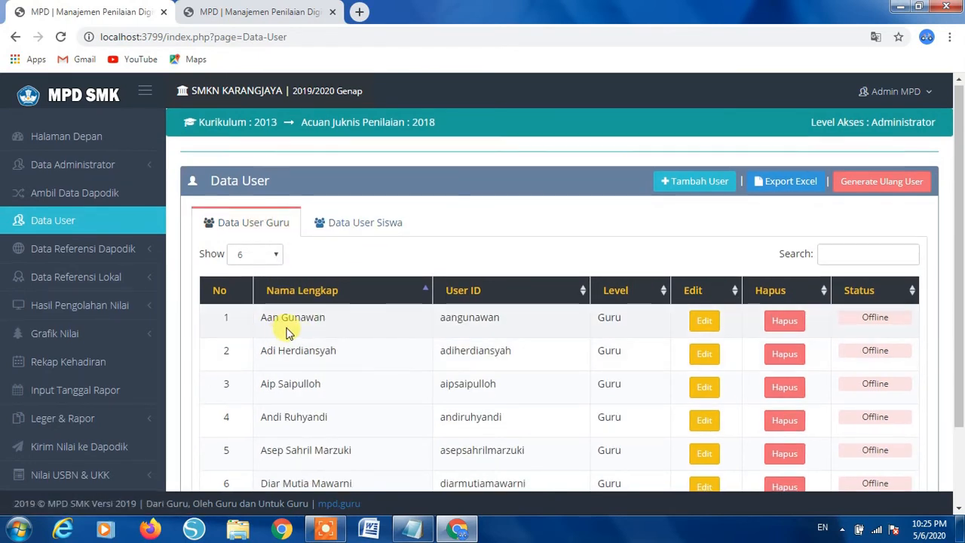
pyautogui.scroll(-2, 283, 324)
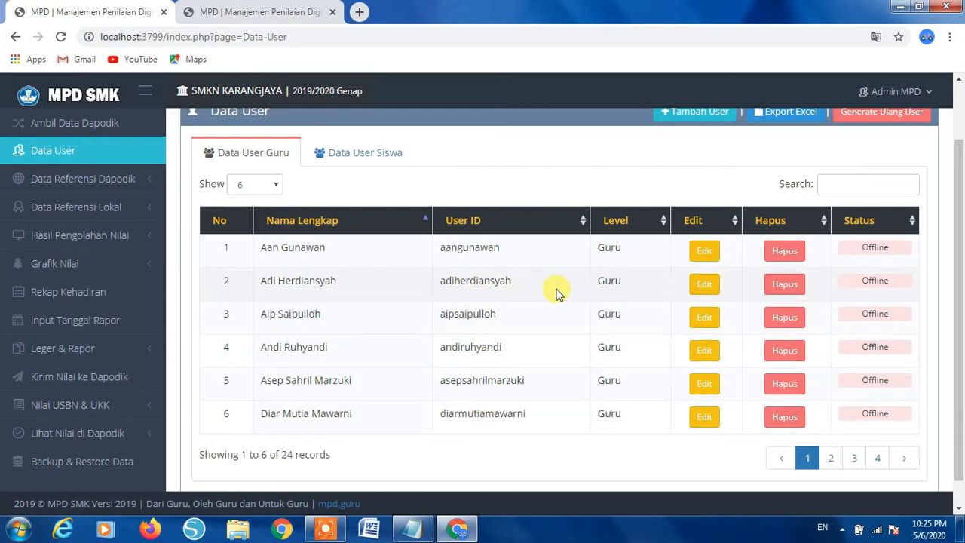
pyautogui.scroll(2, 643, 283)
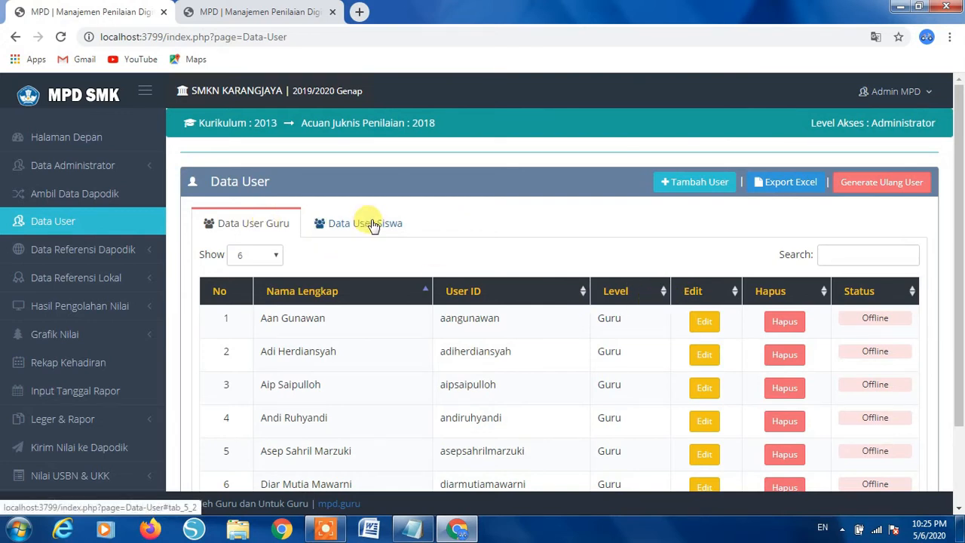
pyautogui.click(705, 322)
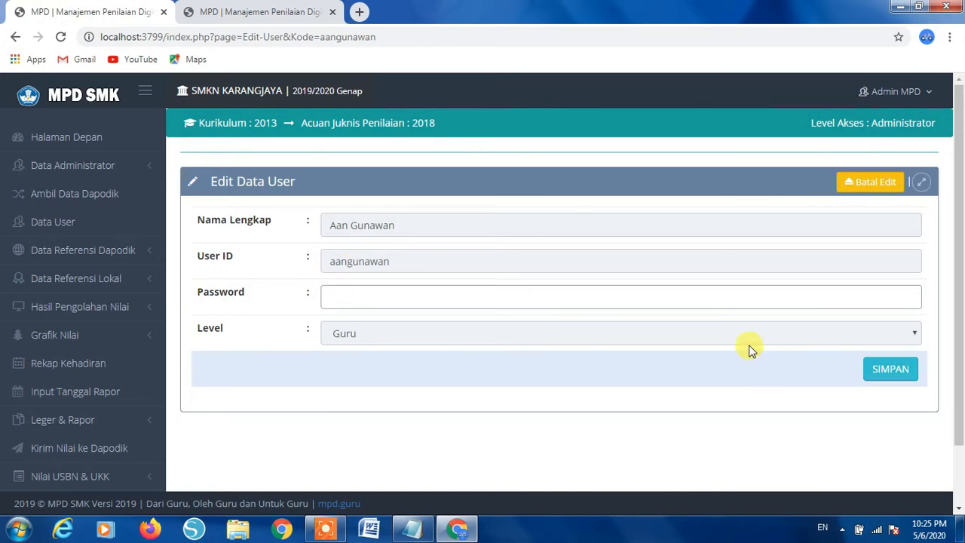
pyautogui.click(15, 36)
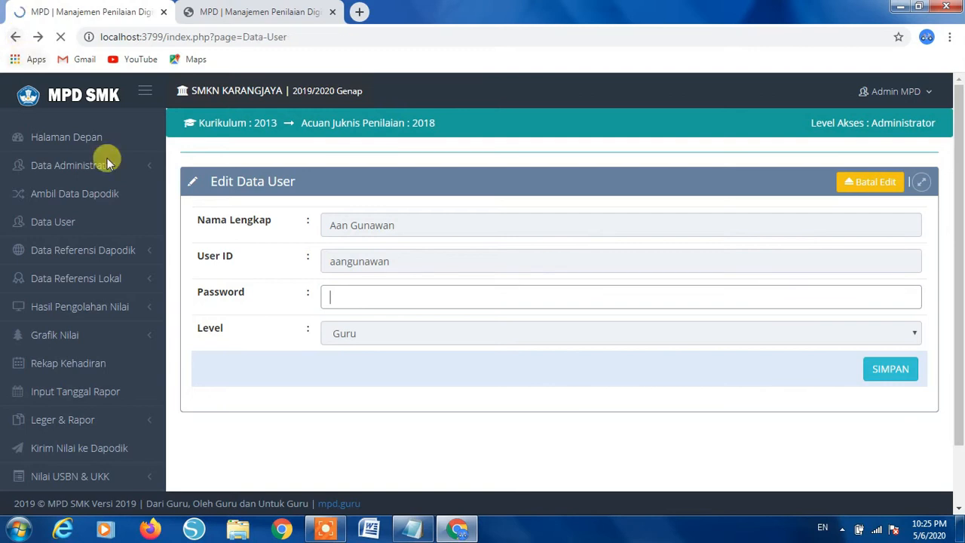
pyautogui.scroll(-2, 477, 344)
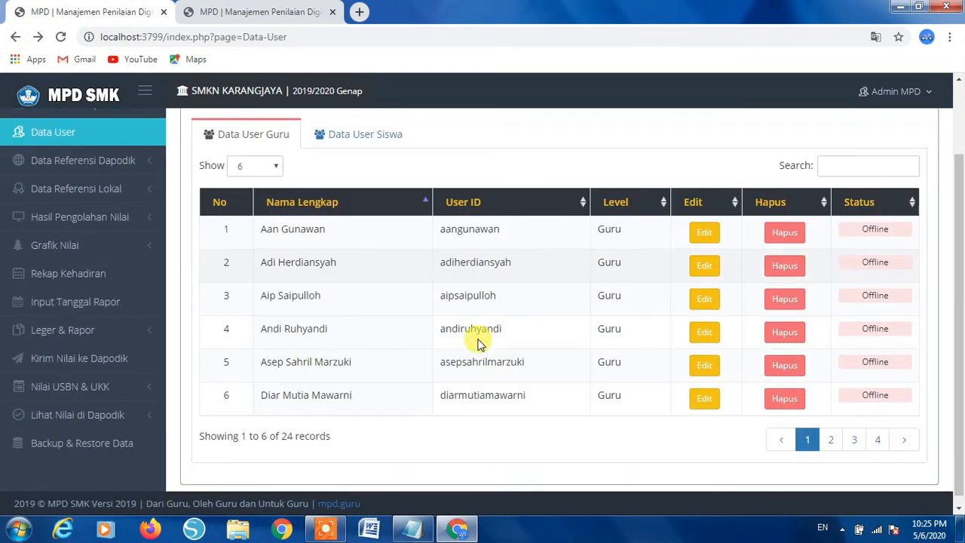
# - Export the user list to Excel and open the downloaded User_Erapor (1).xlsx
pyautogui.scroll(1, 509, 329)
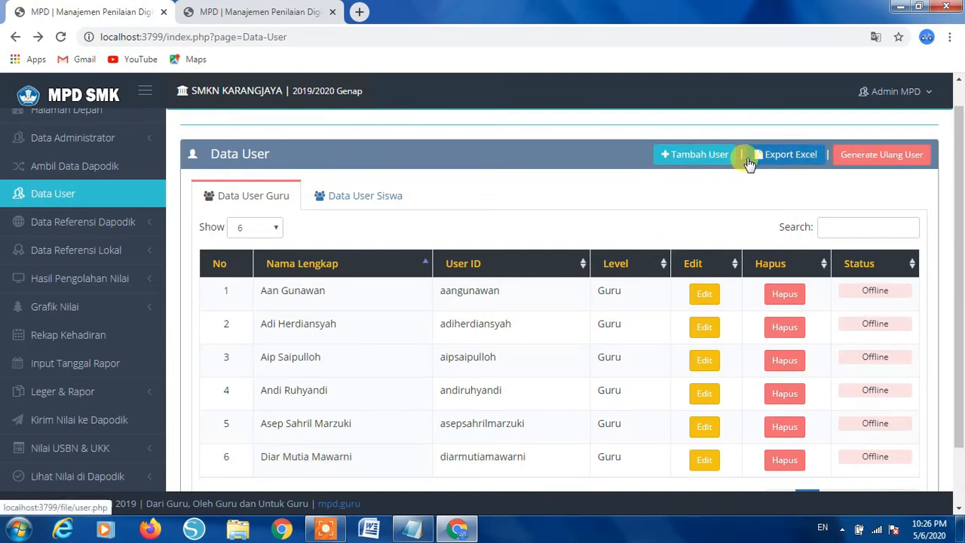
pyautogui.click(789, 160)
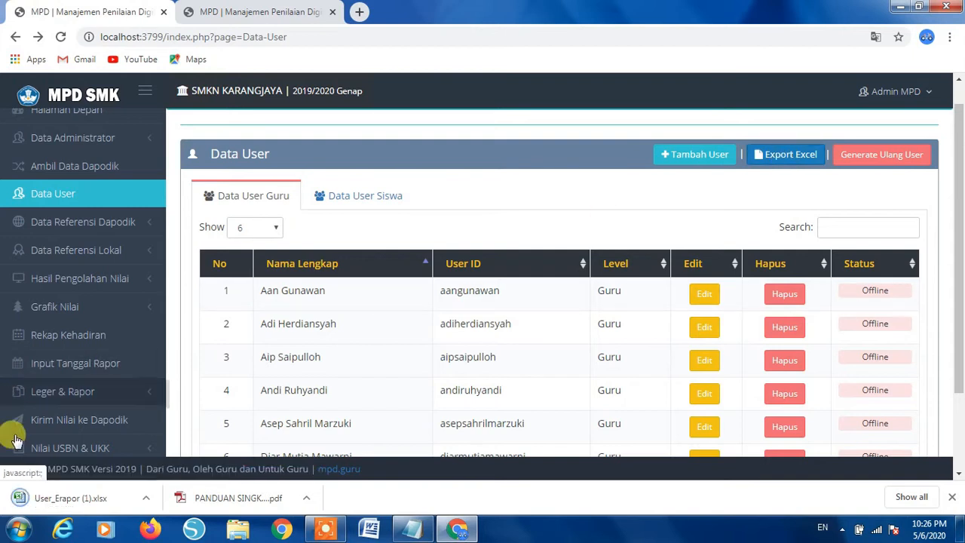
pyautogui.click(72, 501)
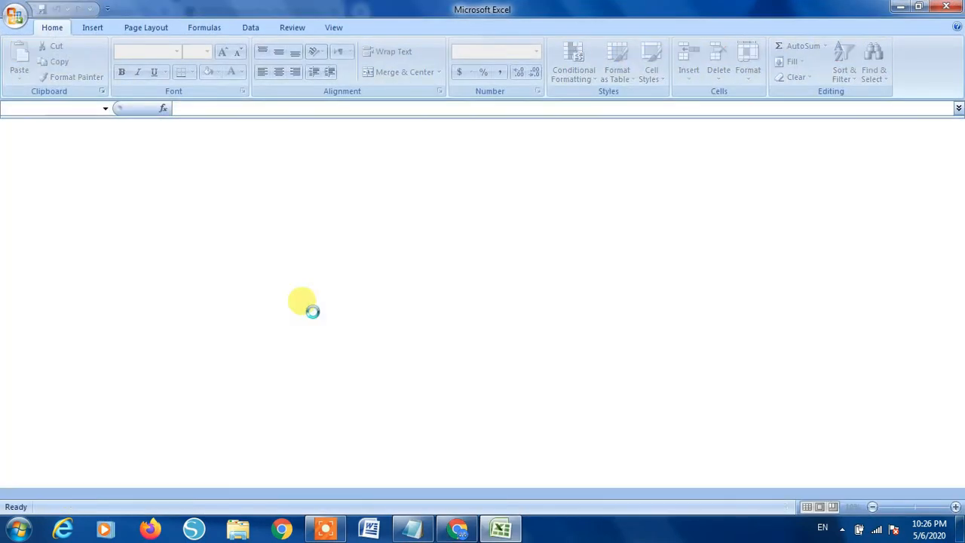
# - Inspect the first student's user ID in B34 and the USER ID header in B5
pyautogui.scroll(-12, 240, 318)
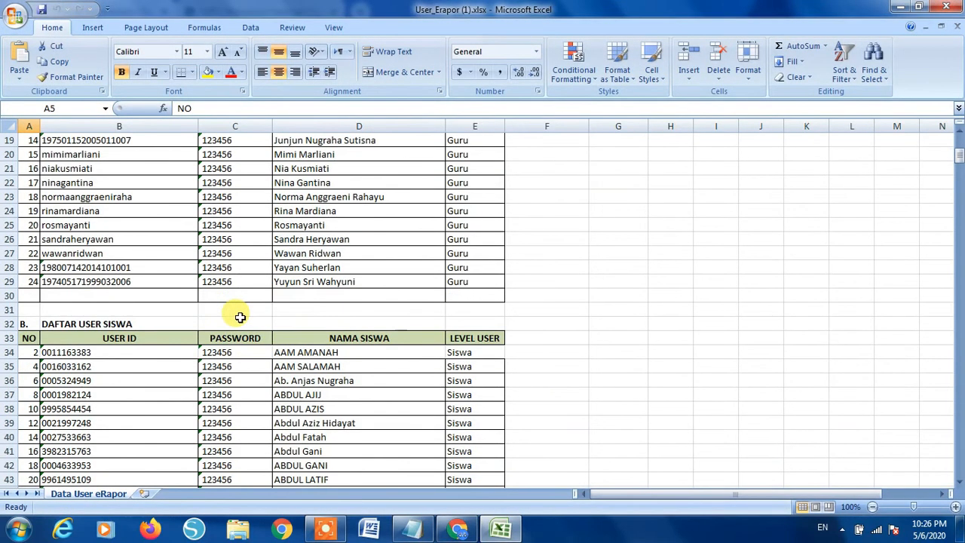
pyautogui.scroll(-20, 240, 318)
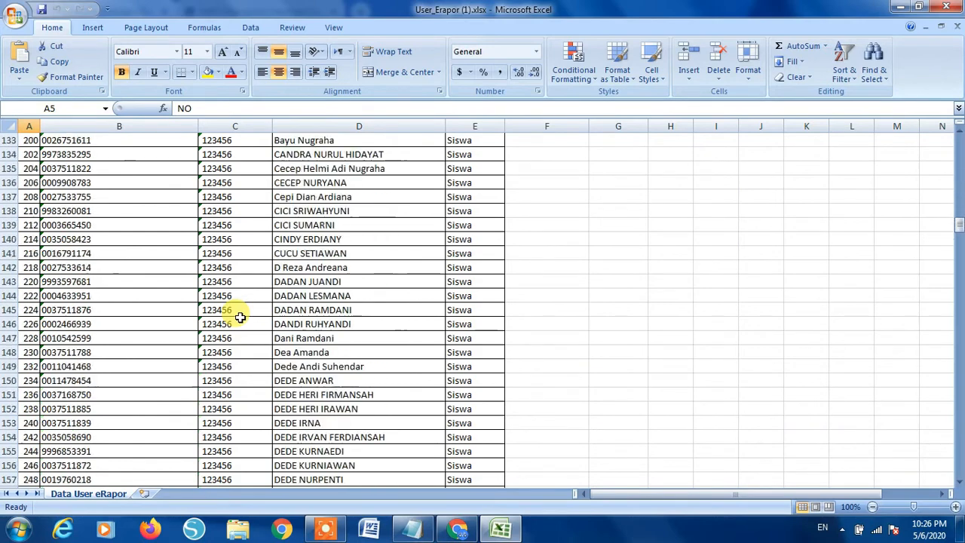
pyautogui.scroll(-20, 241, 318)
pyautogui.scroll(20, 240, 319)
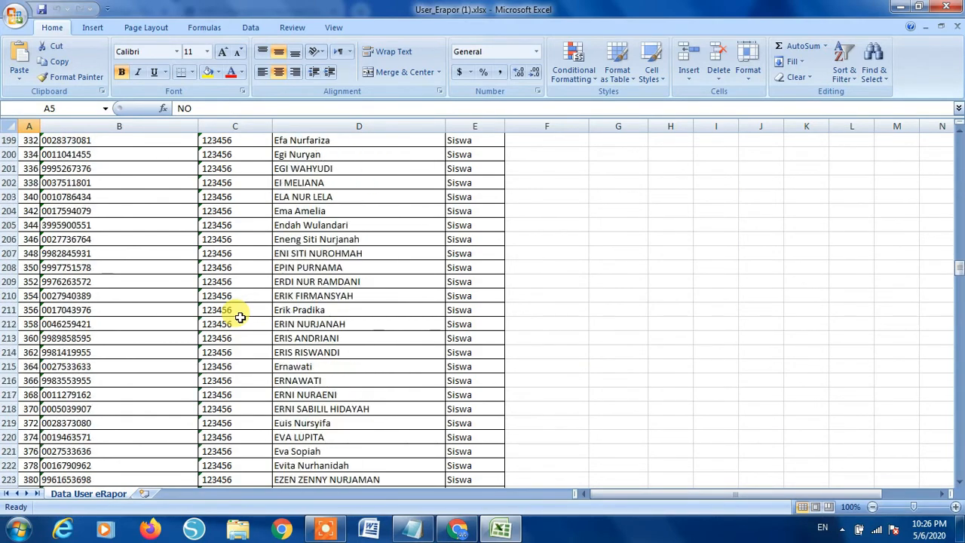
pyautogui.scroll(20, 239, 317)
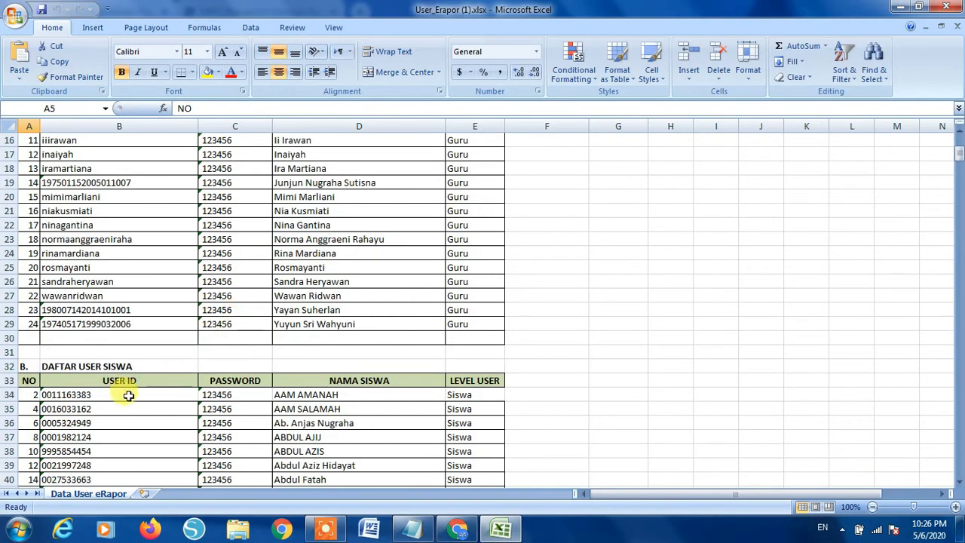
pyautogui.click(102, 395)
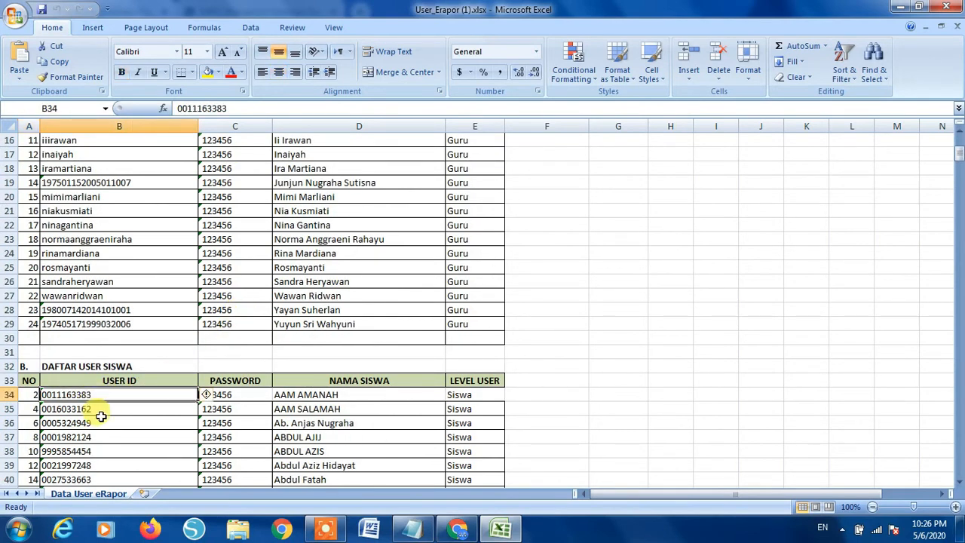
pyautogui.scroll(5, 106, 411)
pyautogui.click(130, 209)
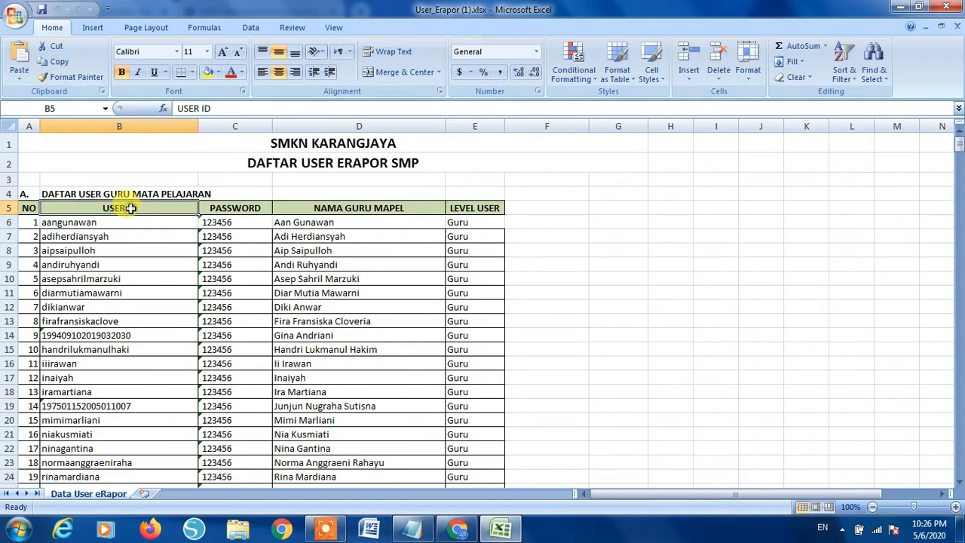
# - Check the teacher user ID in B19, browse down to row 543, and close Excel
pyautogui.scroll(-1, 116, 301)
pyautogui.scroll(-1, 116, 300)
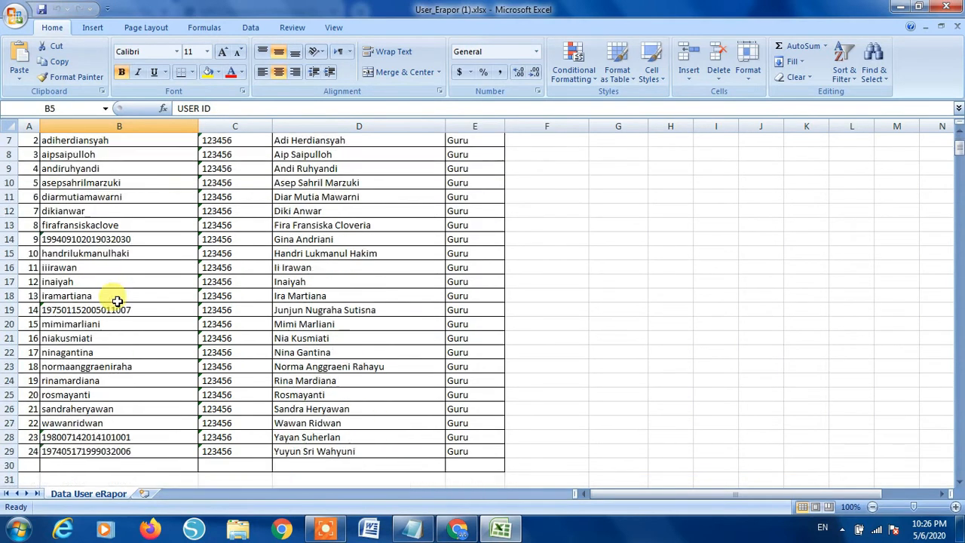
pyautogui.scroll(2, 117, 316)
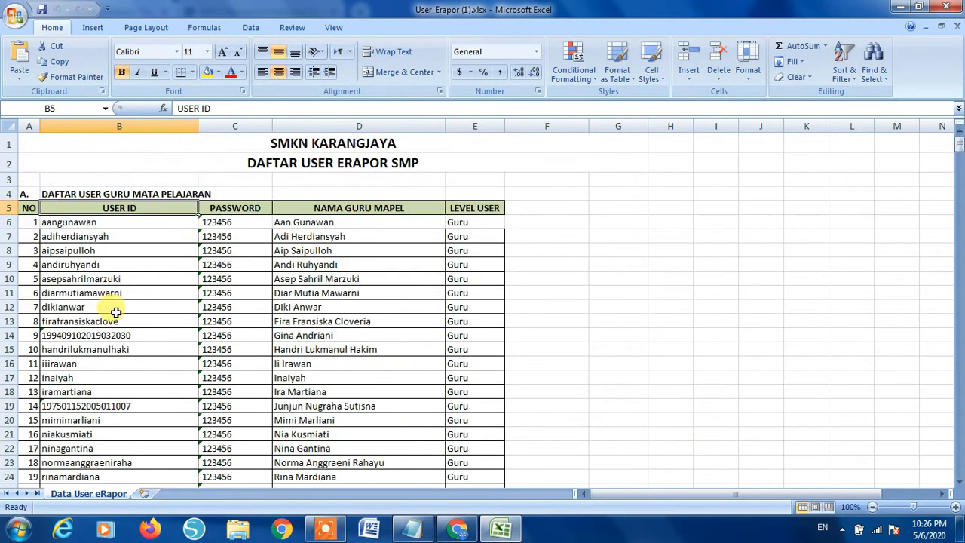
pyautogui.moveTo(99, 224); pyautogui.dragTo(96, 391)
pyautogui.scroll(-1, 149, 363)
pyautogui.scroll(-1, 149, 362)
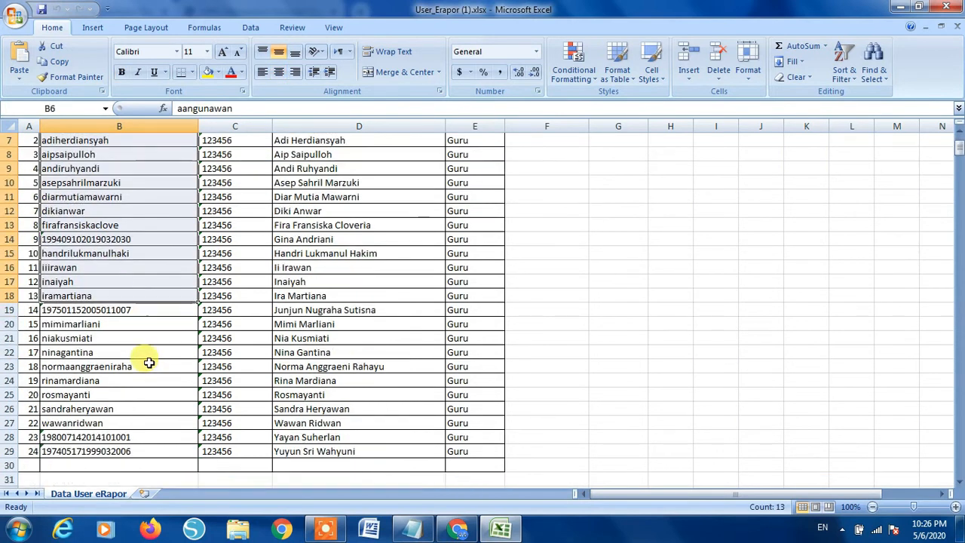
pyautogui.click(99, 309)
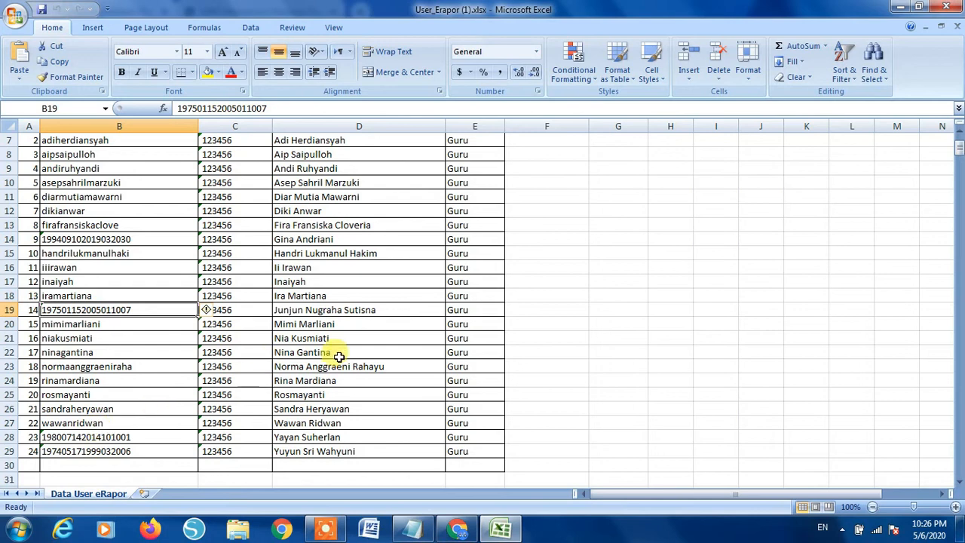
pyautogui.scroll(2, 344, 353)
pyautogui.scroll(-5, 343, 354)
pyautogui.scroll(5, 339, 351)
pyautogui.scroll(-12, 253, 366)
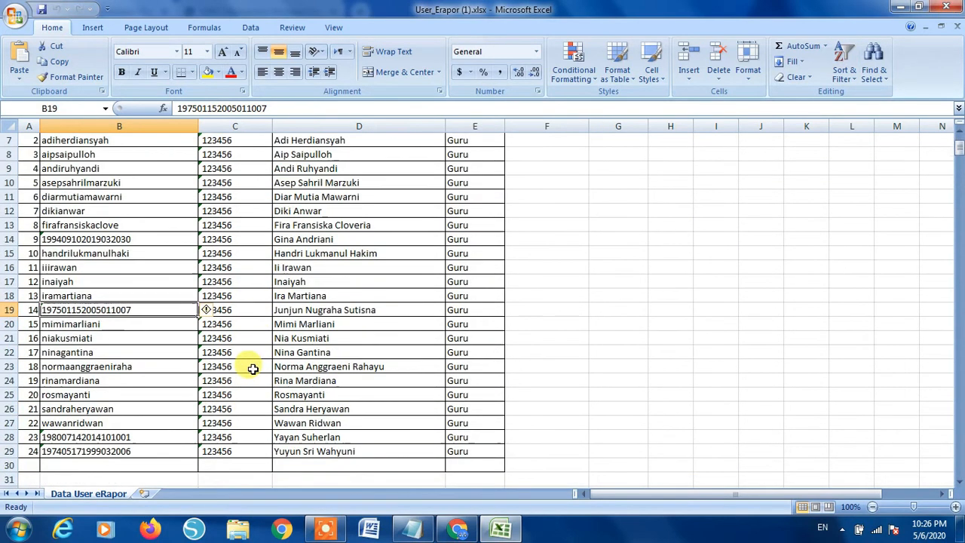
pyautogui.scroll(-20, 253, 367)
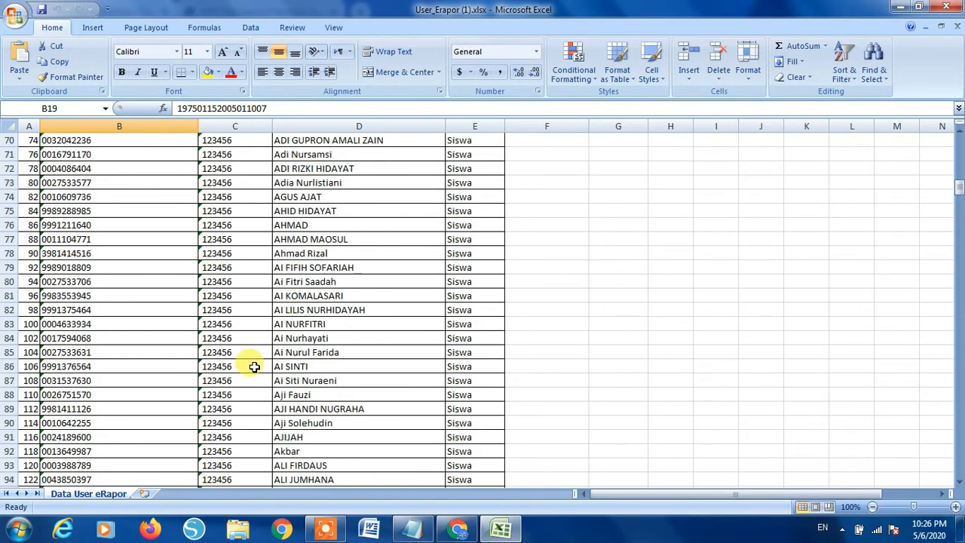
pyautogui.scroll(-19, 254, 367)
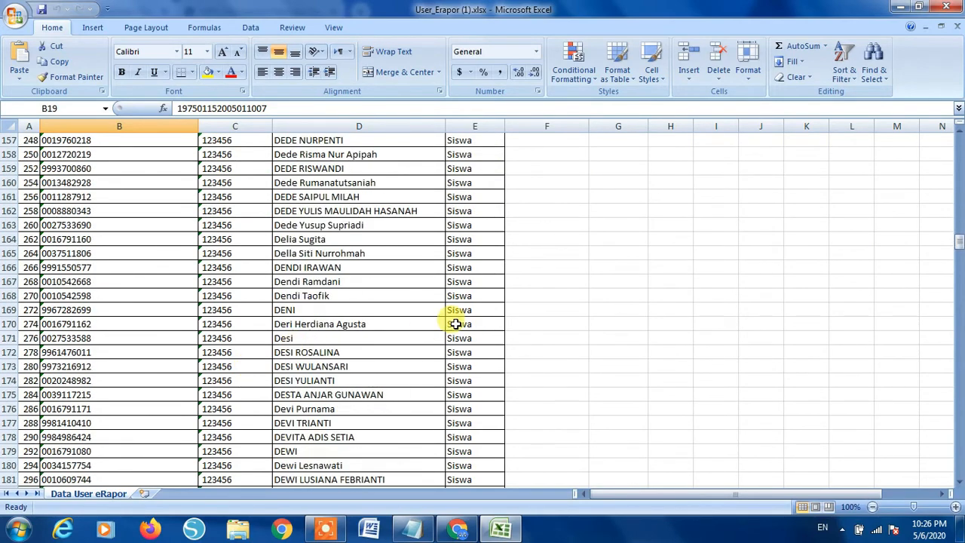
pyautogui.moveTo(957, 268); pyautogui.dragTo(954, 136)
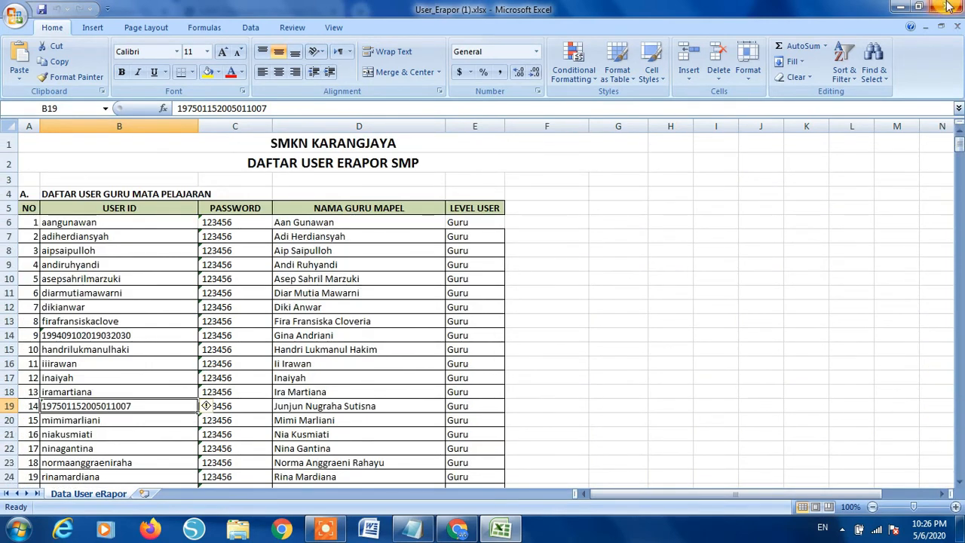
pyautogui.click(949, 6)
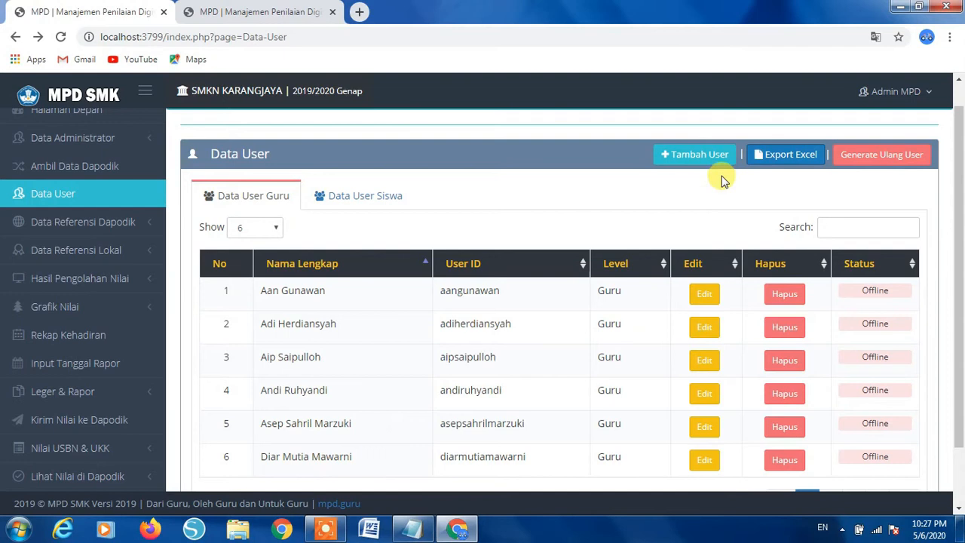
pyautogui.click(701, 155)
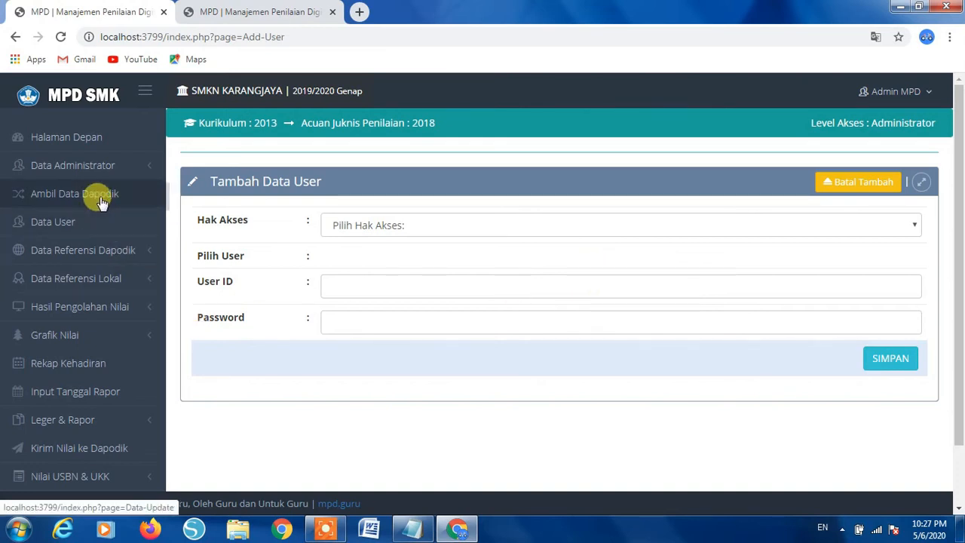
pyautogui.click(44, 226)
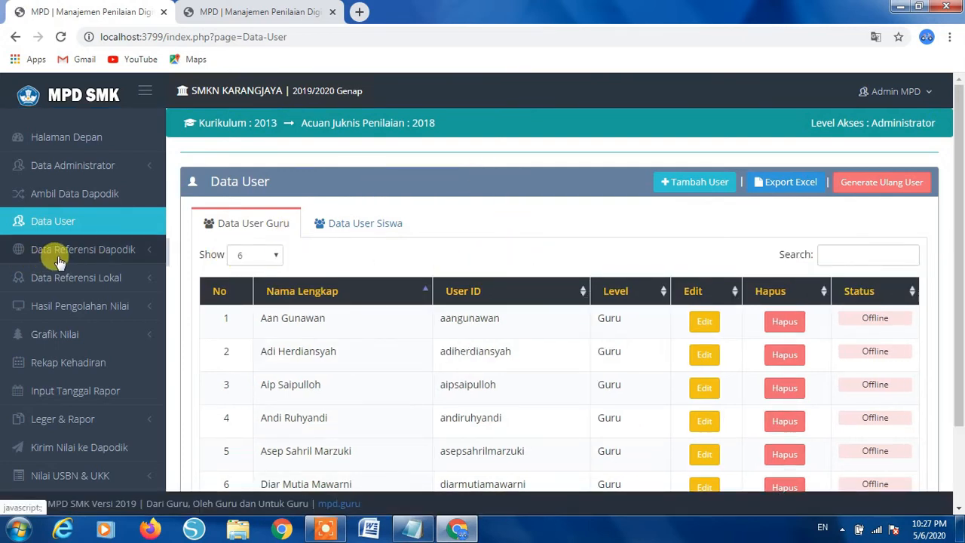
# - Expand Data Referensi Dapodik and view the Profil Sekolah page
pyautogui.click(91, 260)
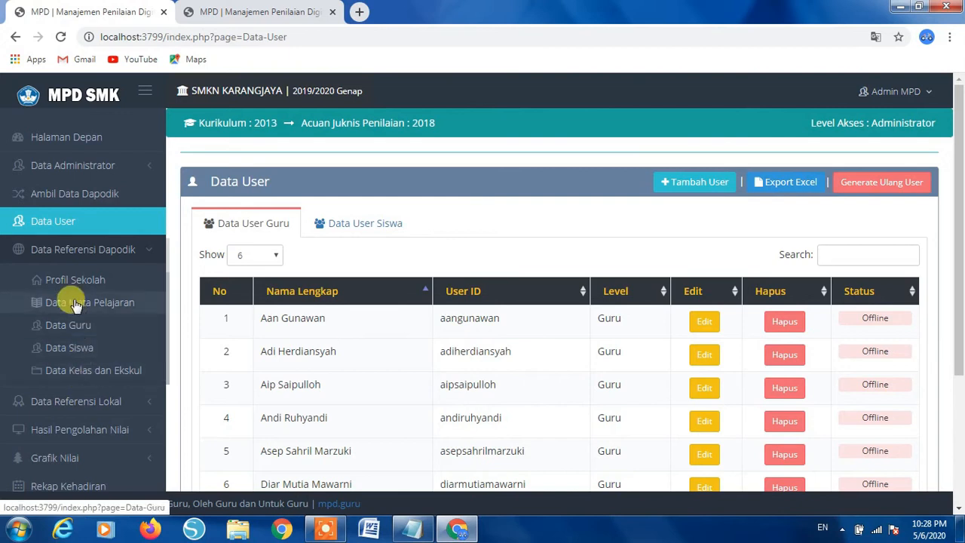
pyautogui.click(75, 285)
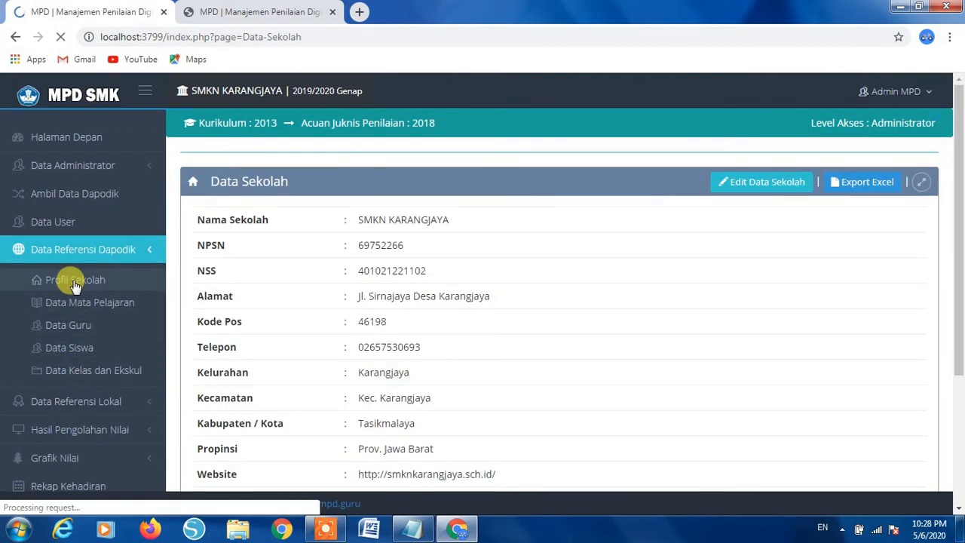
pyautogui.scroll(-1, 411, 264)
pyautogui.scroll(-1, 413, 267)
pyautogui.scroll(2, 413, 268)
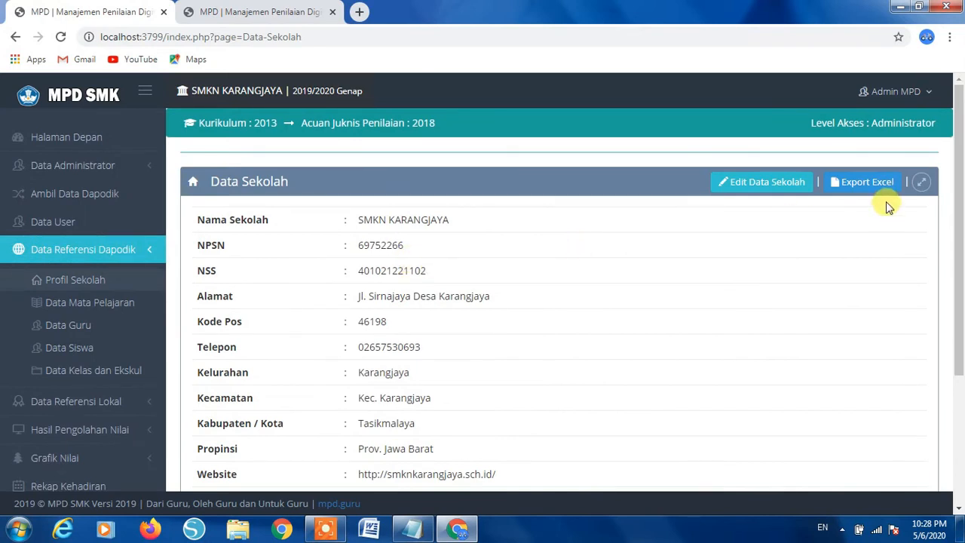
# - Review the school name, NPSN and NSS fields in edit mode, then cancel without changes
pyautogui.click(754, 183)
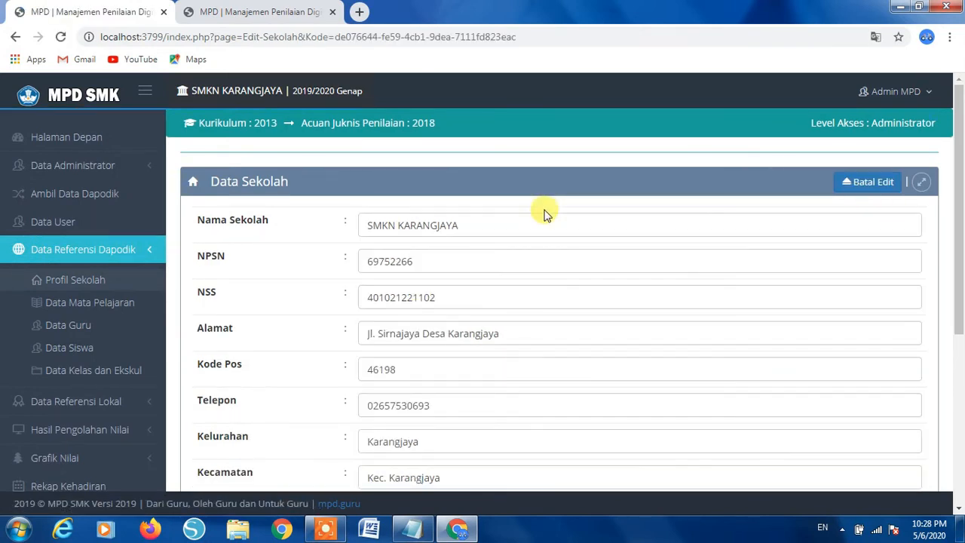
pyautogui.click(480, 229)
pyautogui.click(422, 260)
pyautogui.click(480, 302)
pyautogui.scroll(-3, 396, 316)
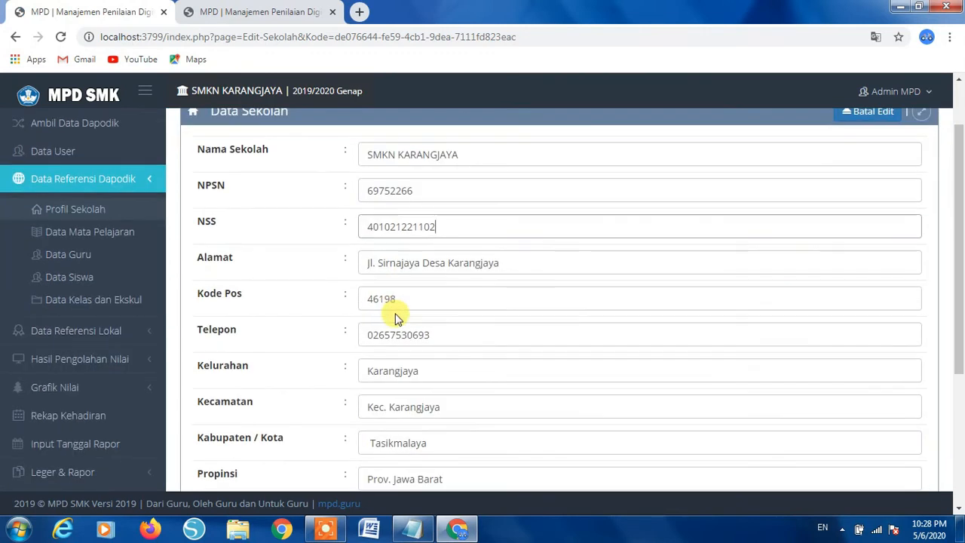
pyautogui.scroll(-2, 395, 312)
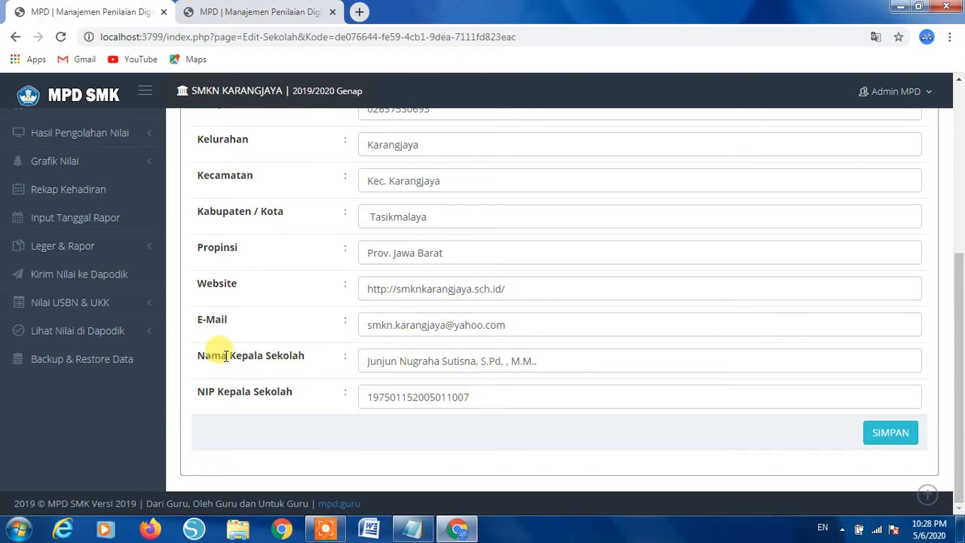
pyautogui.scroll(1, 464, 354)
pyautogui.scroll(5, 463, 354)
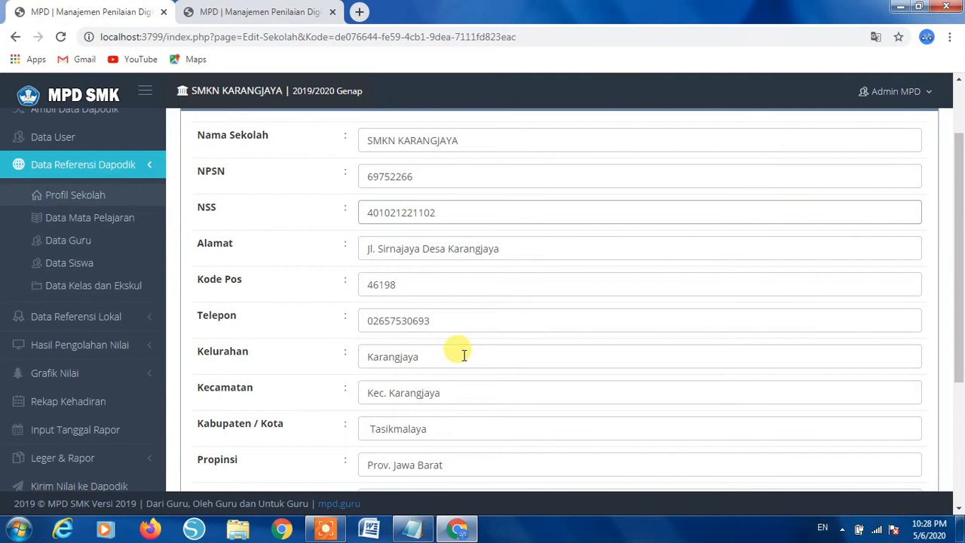
pyautogui.scroll(2, 463, 354)
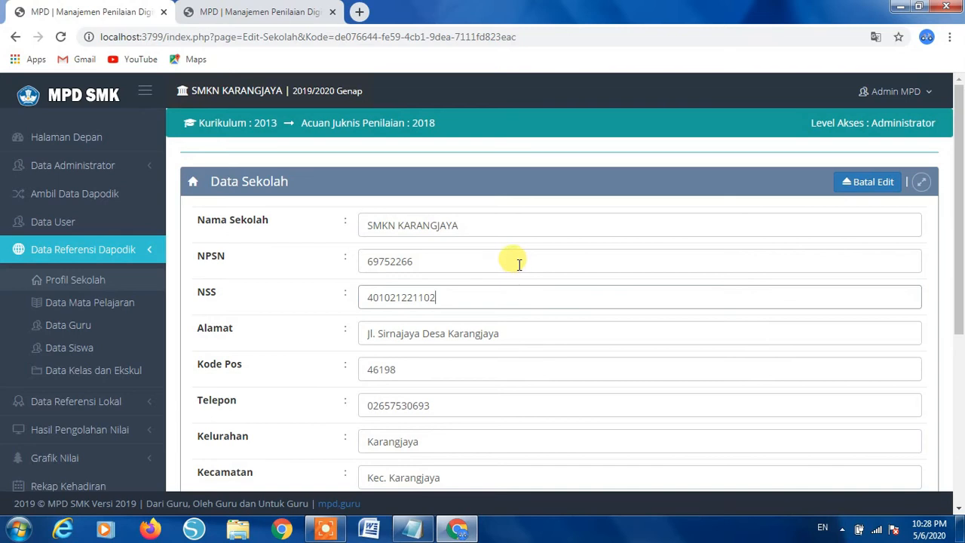
pyautogui.scroll(-7, 494, 309)
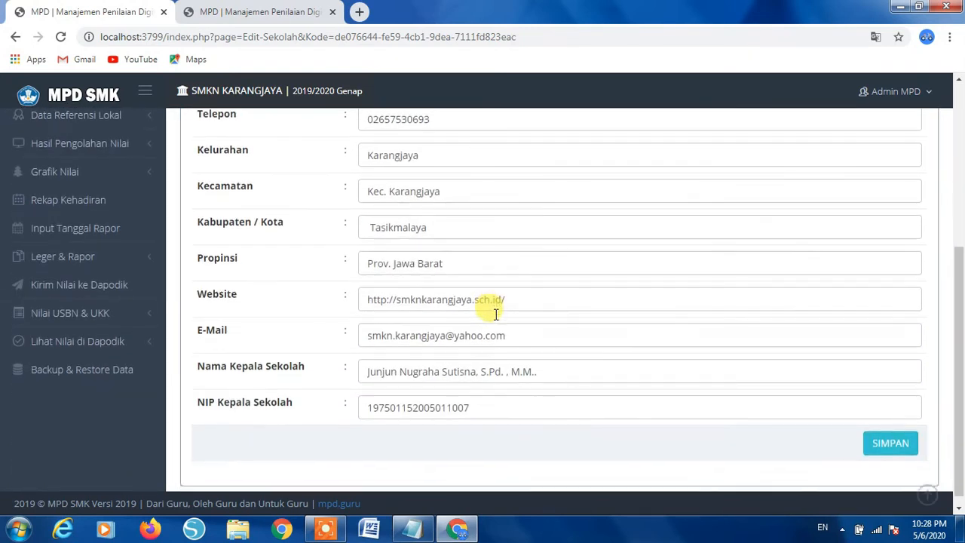
pyautogui.scroll(4, 625, 366)
pyautogui.scroll(-4, 668, 366)
pyautogui.scroll(5, 834, 377)
pyautogui.click(856, 186)
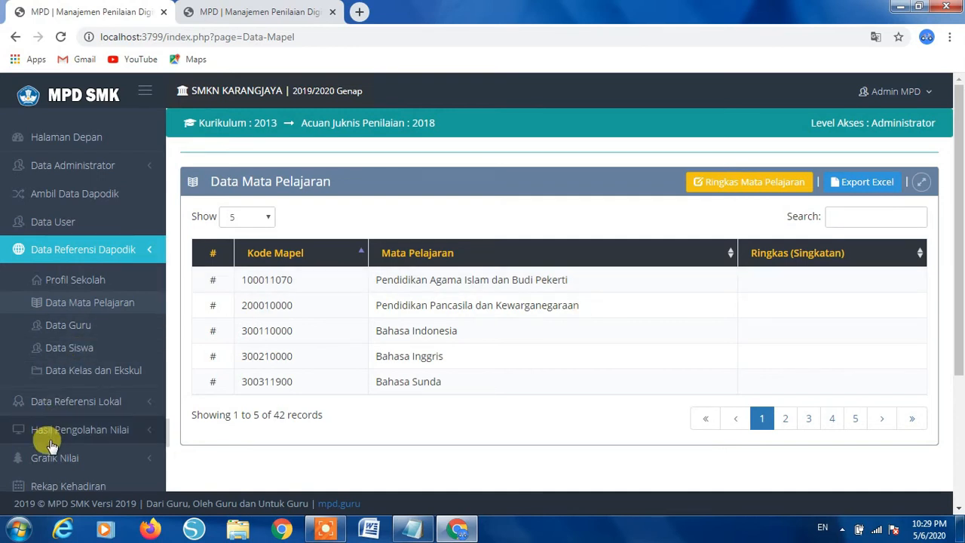
# - Re-expand the reference sections and put the 42-subject list into Ringkas abbreviation editing
pyautogui.click(79, 405)
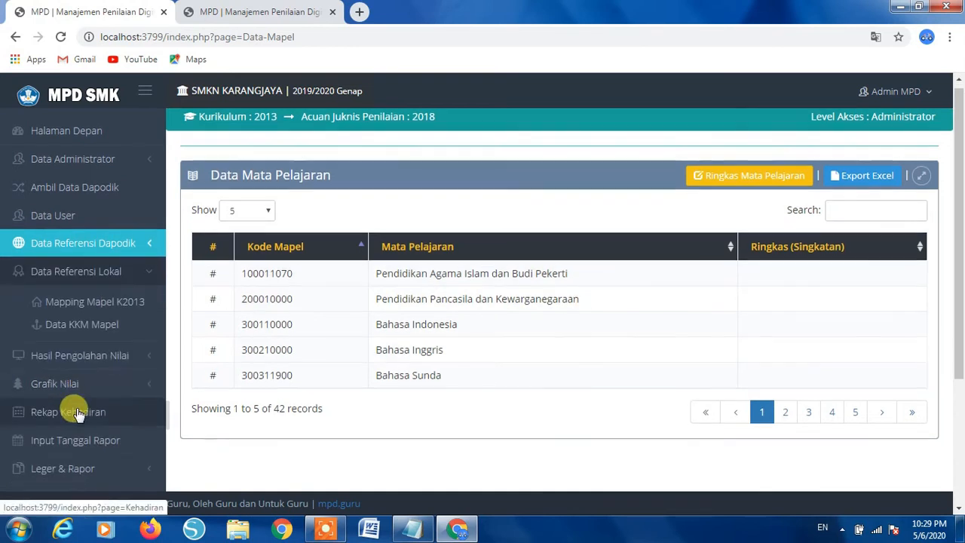
pyautogui.click(78, 243)
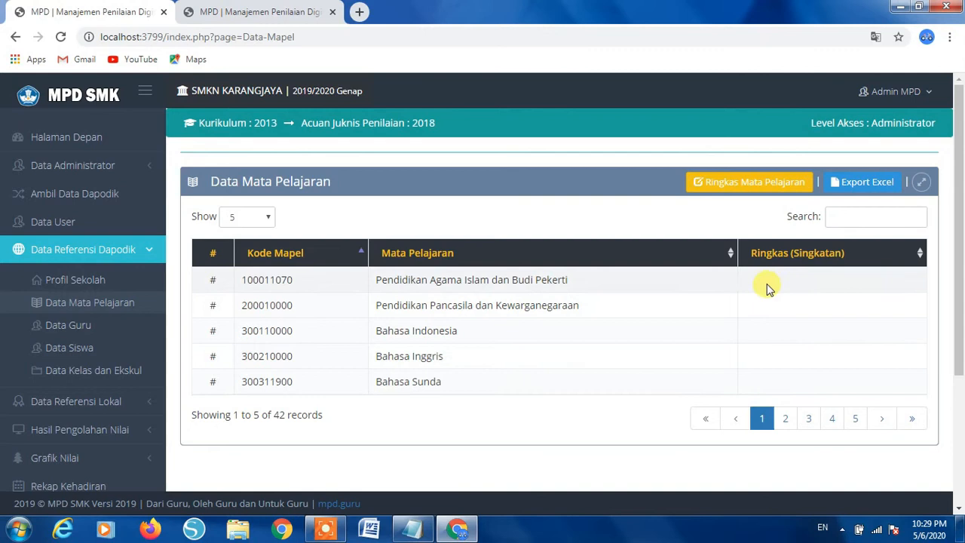
pyautogui.tripleClick(771, 377)
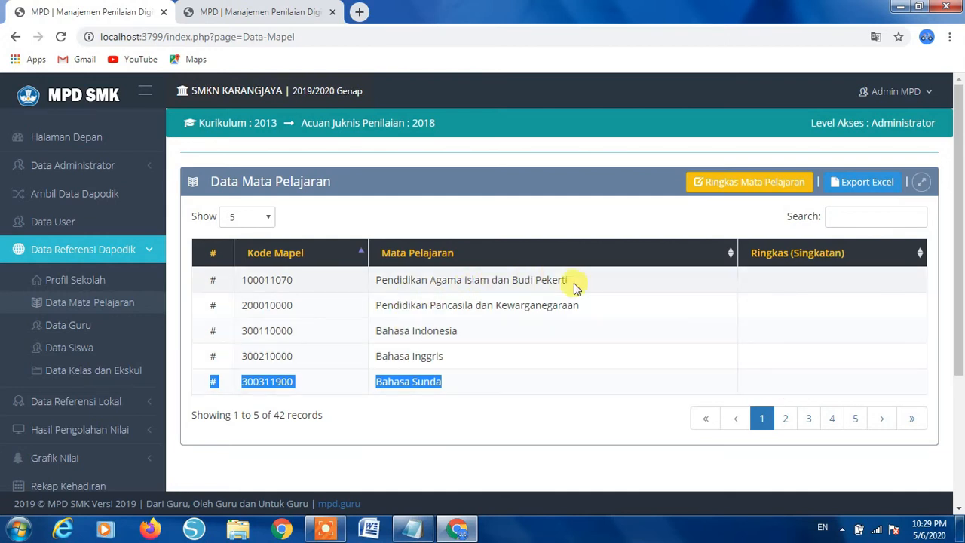
pyautogui.click(838, 286)
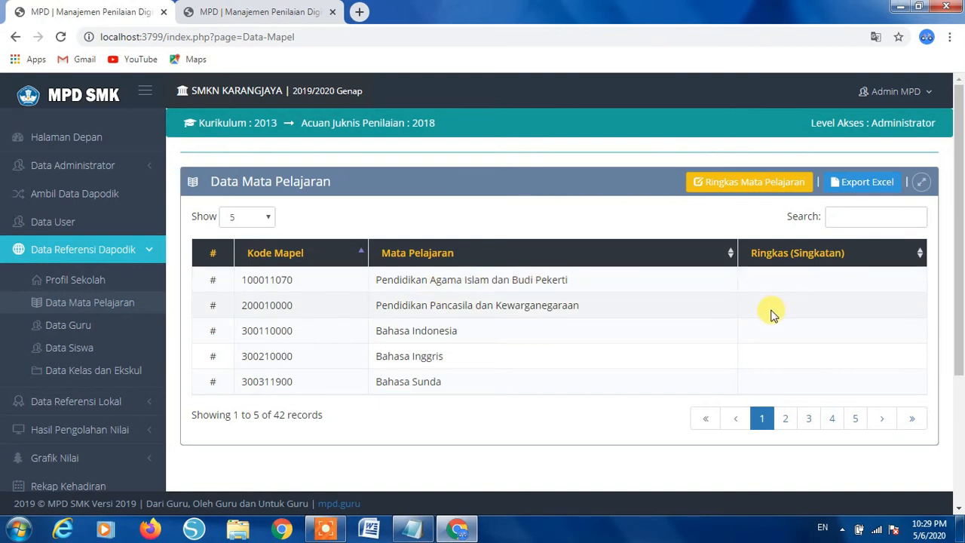
pyautogui.click(713, 189)
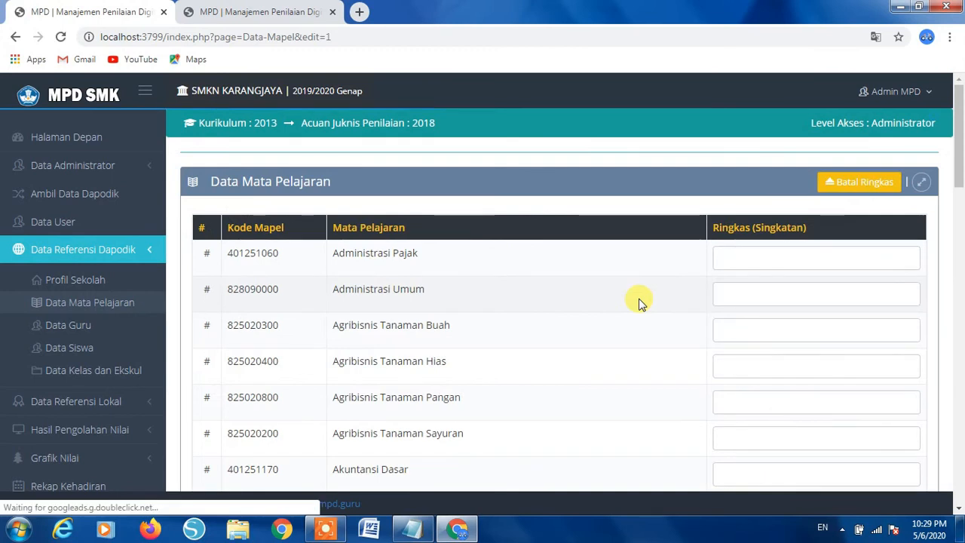
# - Leave the Singkatan fields empty, cancel abbreviation editing, and open the Data Guru list
pyautogui.click(750, 258)
pyautogui.scroll(-1, 708, 298)
pyautogui.scroll(-2, 690, 309)
pyautogui.scroll(4, 689, 308)
pyautogui.click(737, 257)
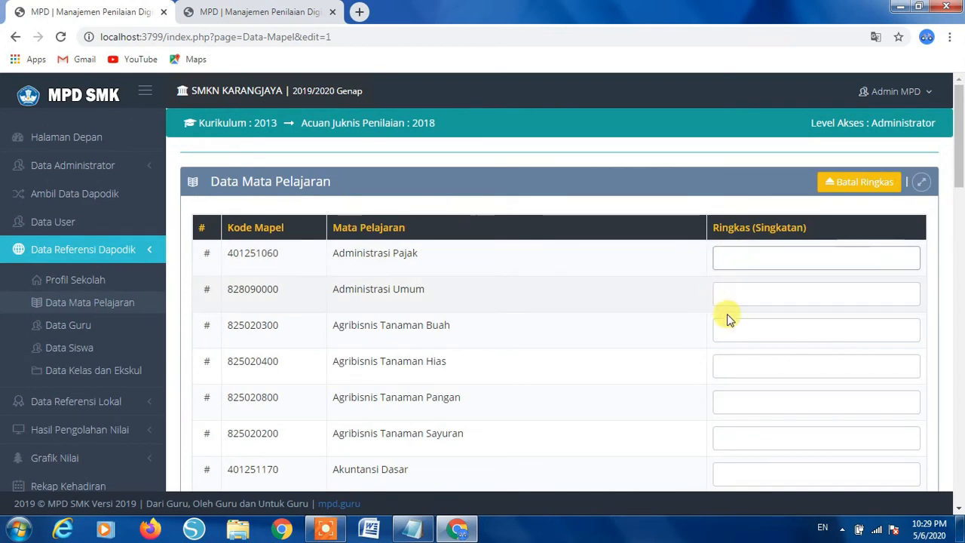
pyautogui.scroll(-2, 694, 339)
pyautogui.scroll(-1, 686, 349)
pyautogui.scroll(3, 686, 349)
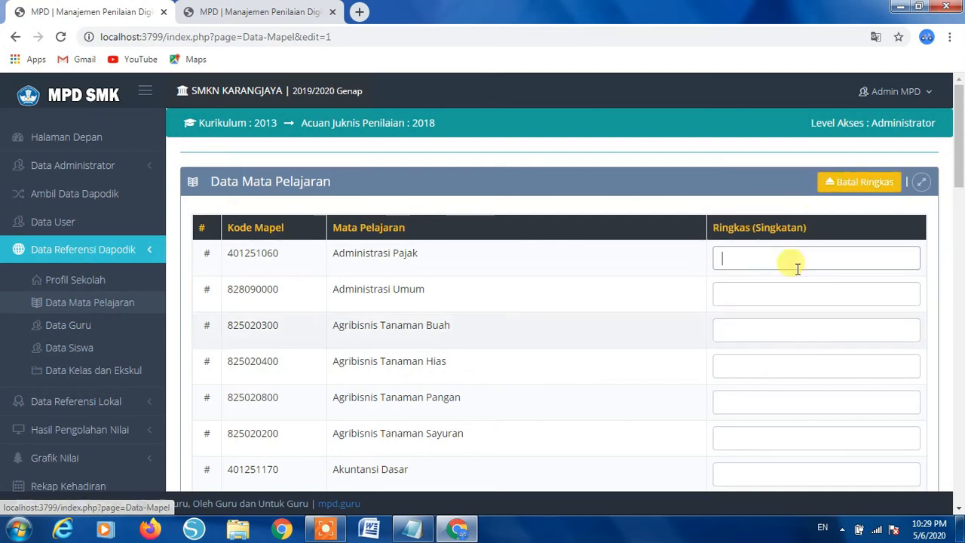
pyautogui.click(857, 181)
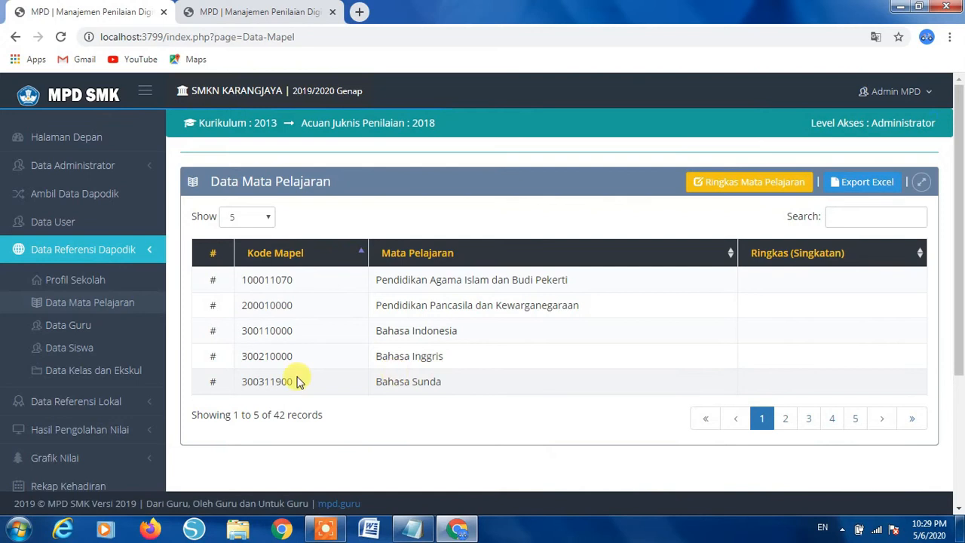
pyautogui.click(65, 329)
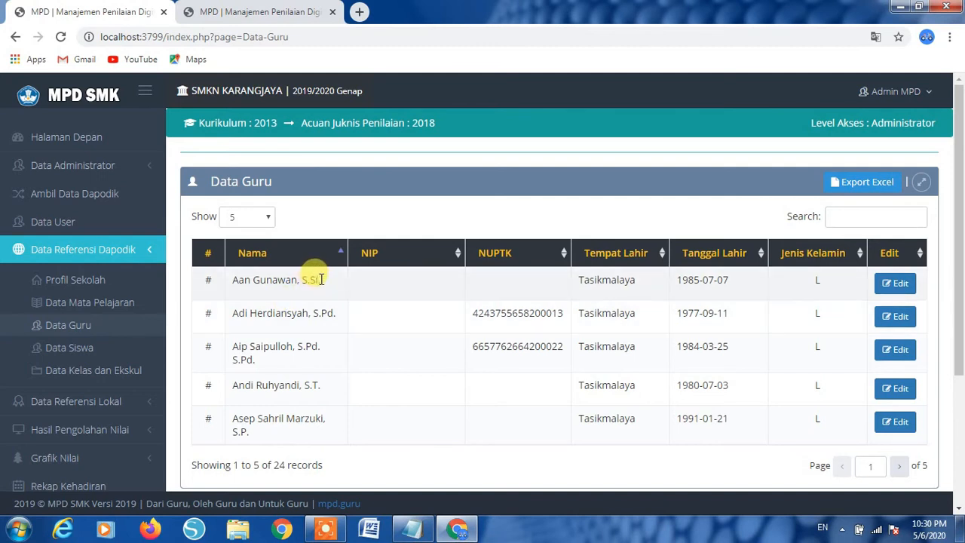
pyautogui.click(895, 282)
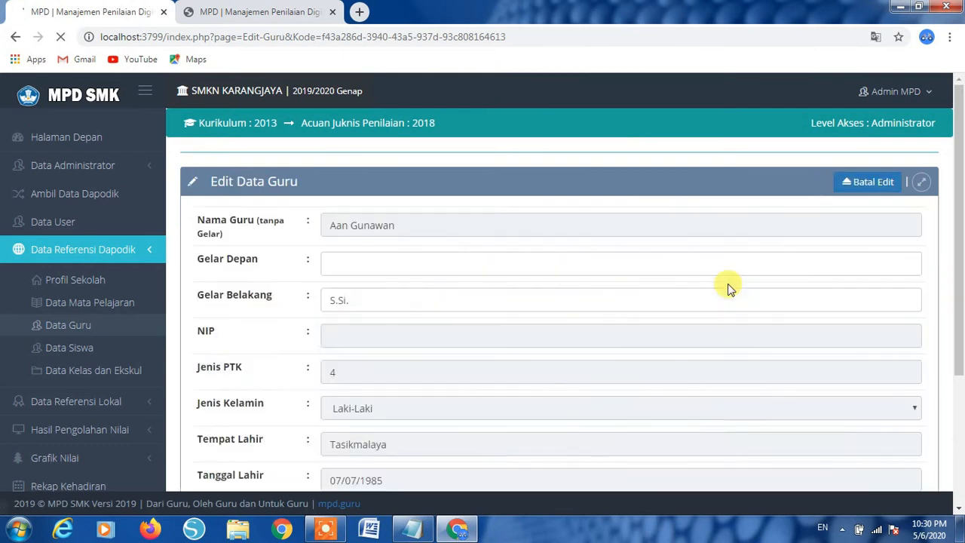
pyautogui.click(362, 300)
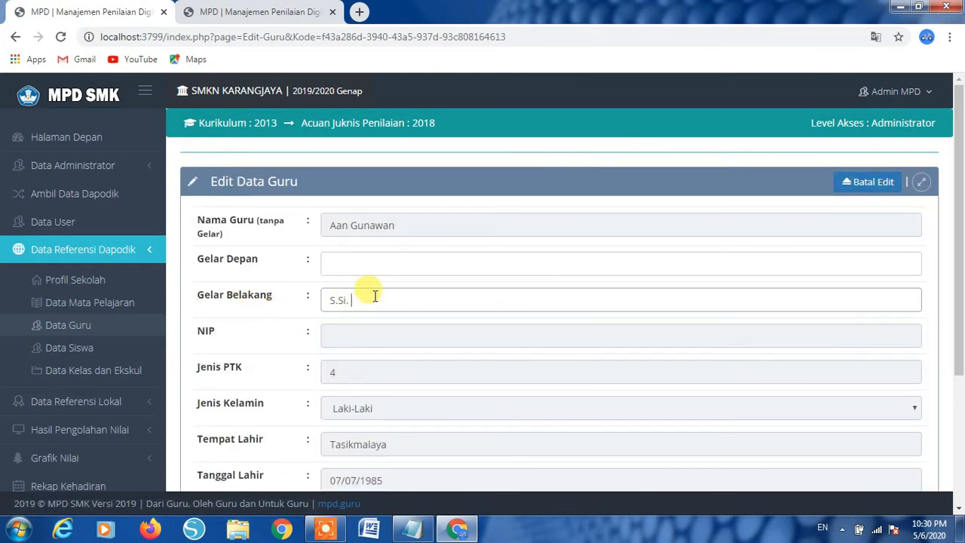
pyautogui.scroll(-3, 373, 294)
pyautogui.scroll(2, 374, 294)
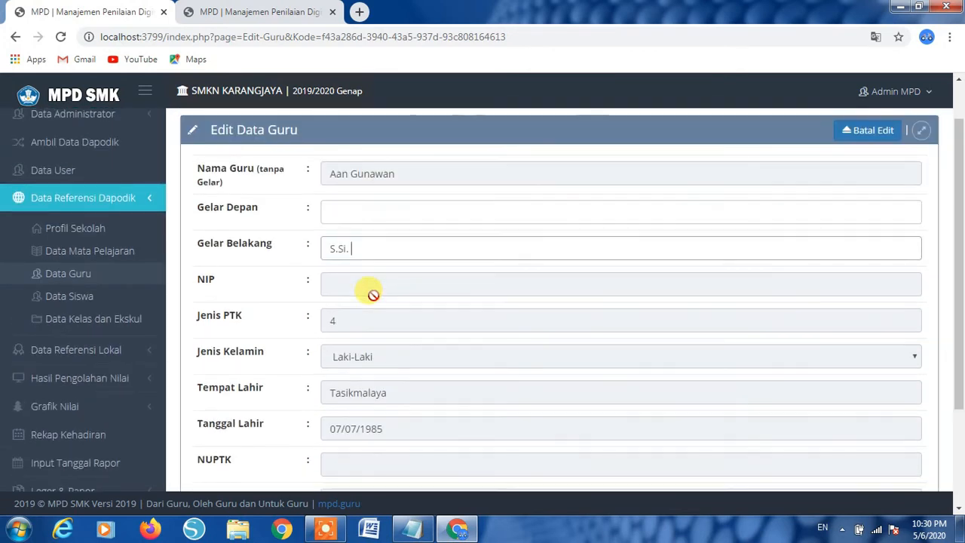
pyautogui.scroll(1, 373, 294)
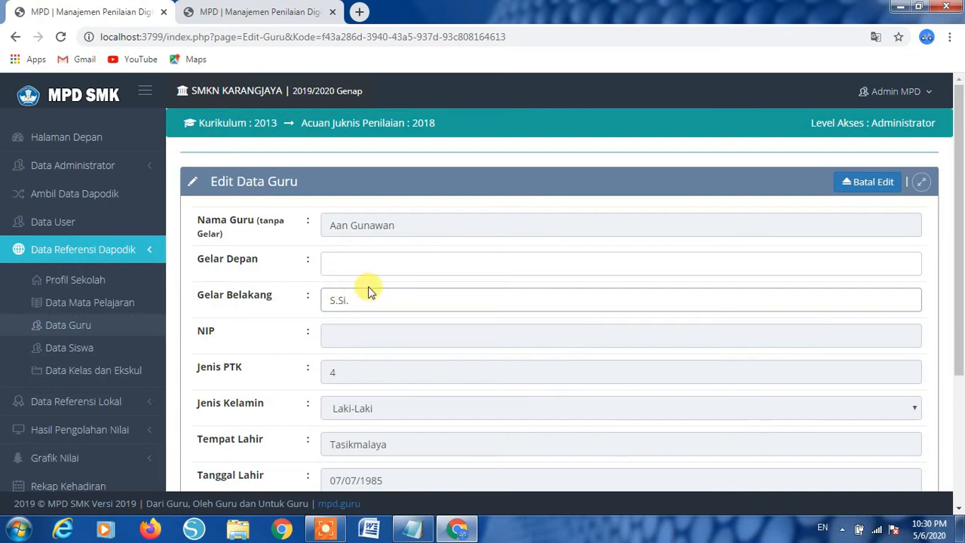
pyautogui.click(343, 303)
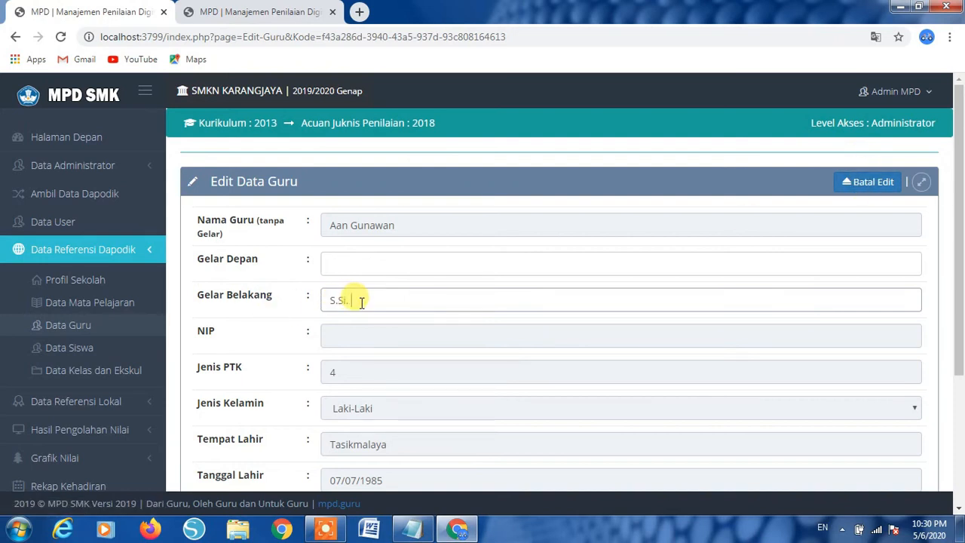
pyautogui.scroll(-2, 362, 302)
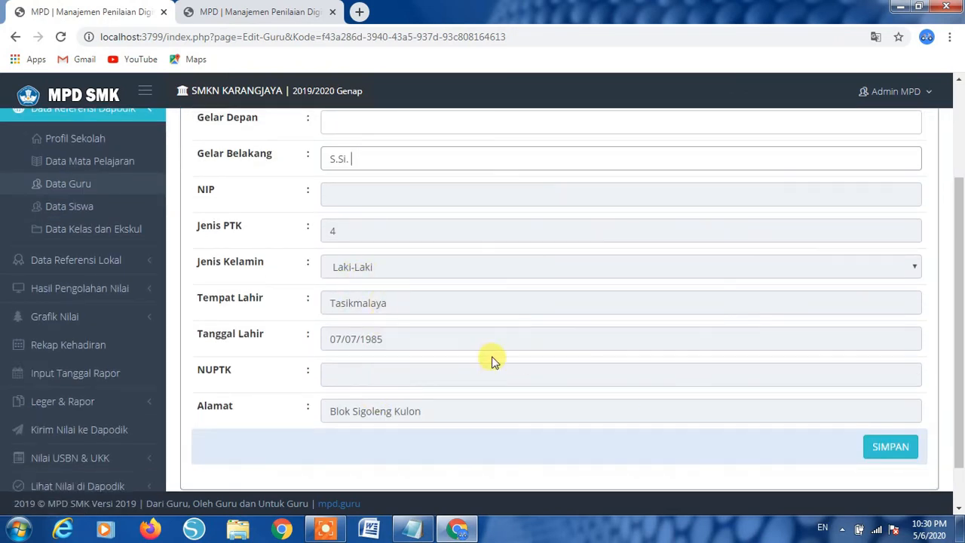
pyautogui.scroll(2, 483, 362)
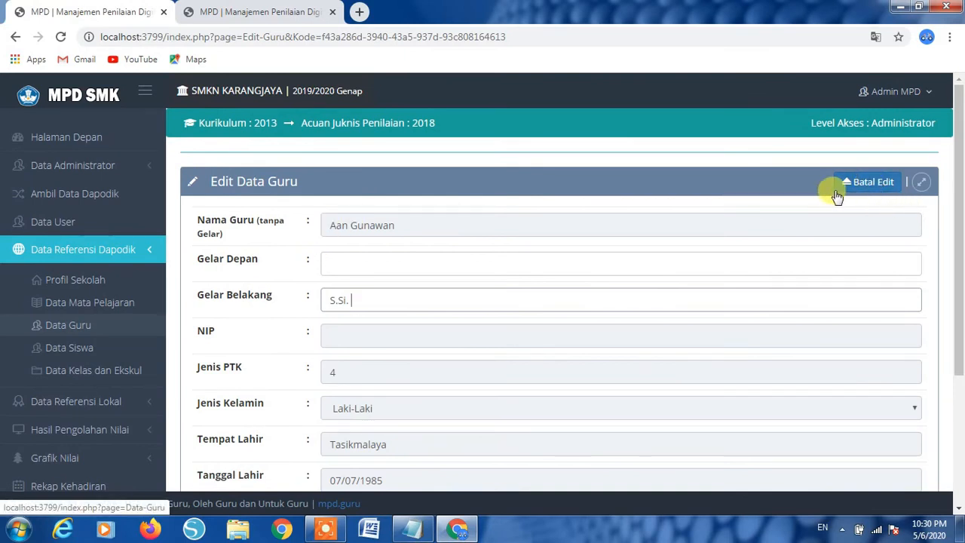
pyautogui.click(860, 187)
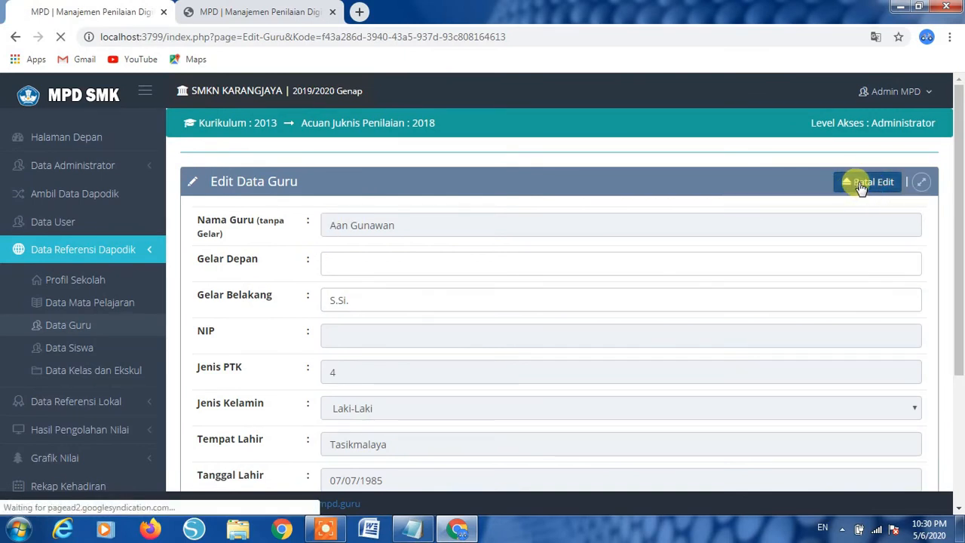
# - Browse the student list, then open Data Kelas dan Ekskul on the regular classes table
pyautogui.click(74, 354)
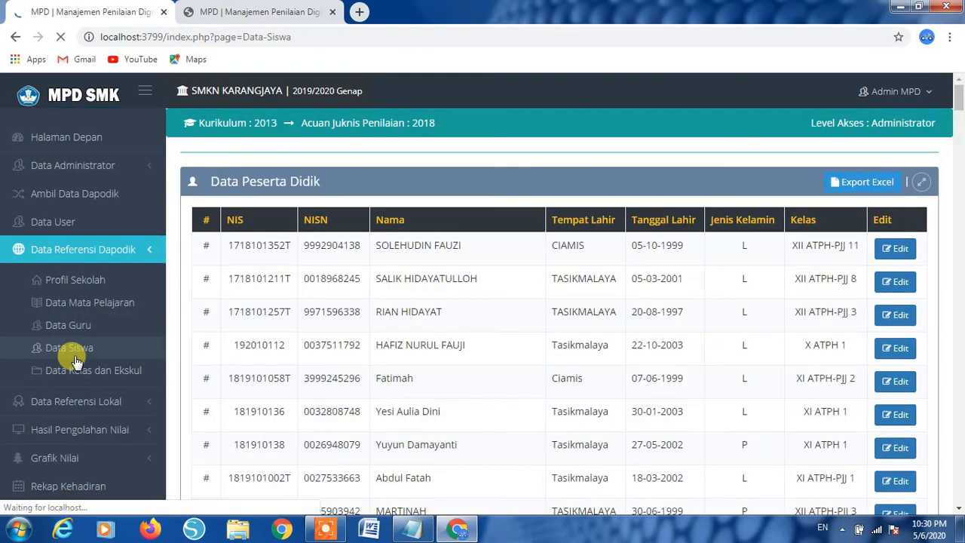
pyautogui.scroll(-4, 463, 338)
pyautogui.scroll(5, 468, 340)
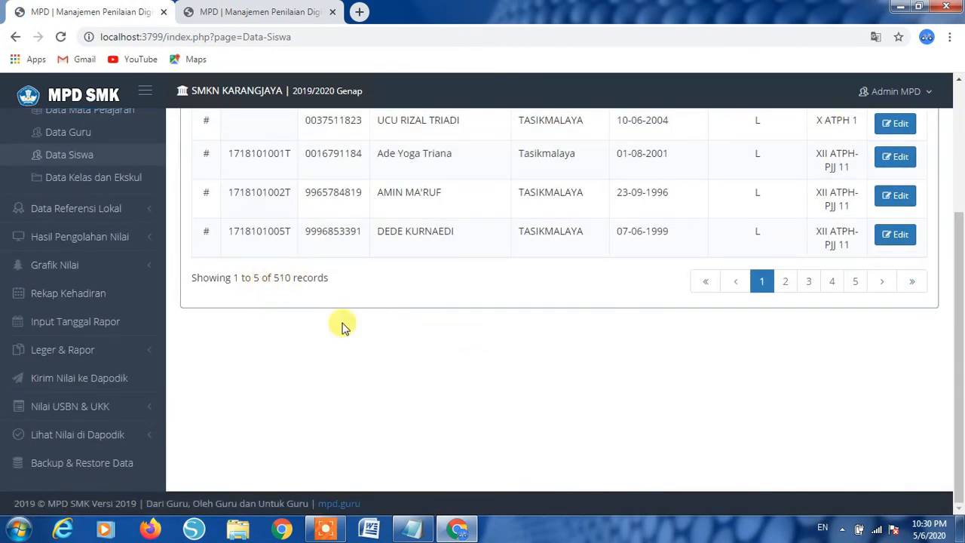
pyautogui.scroll(3, 343, 332)
pyautogui.click(61, 371)
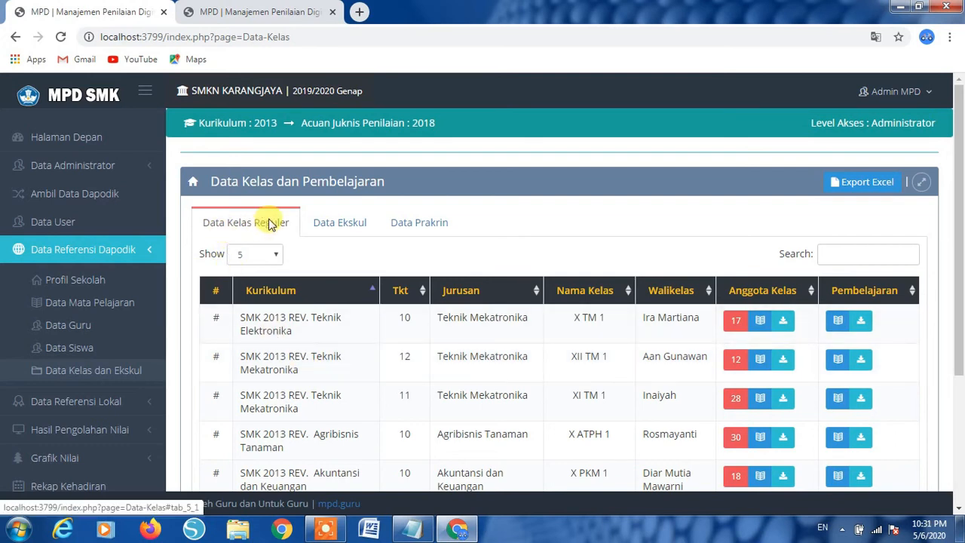
# - Review the Data Ekskul and Data Prakrin lists
pyautogui.click(328, 224)
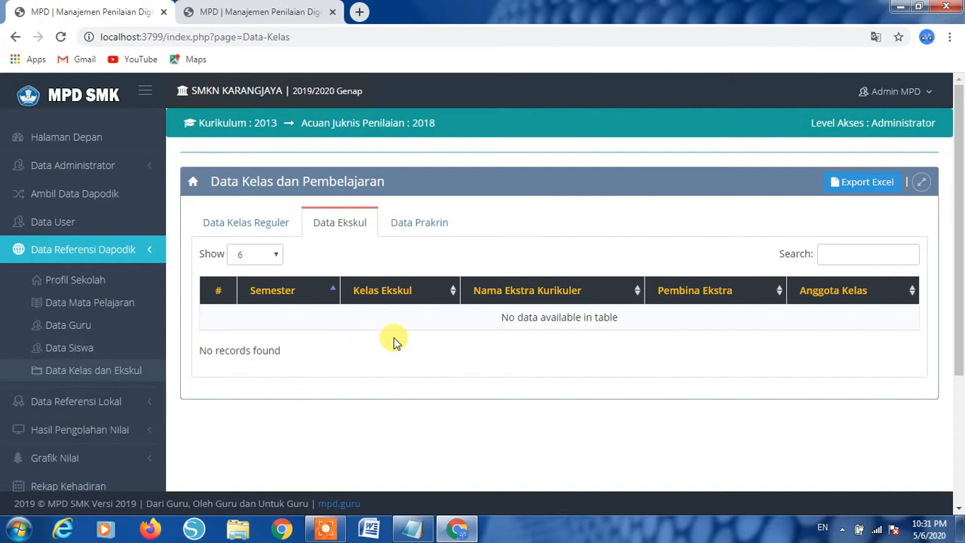
pyautogui.click(430, 226)
pyautogui.scroll(-1, 409, 312)
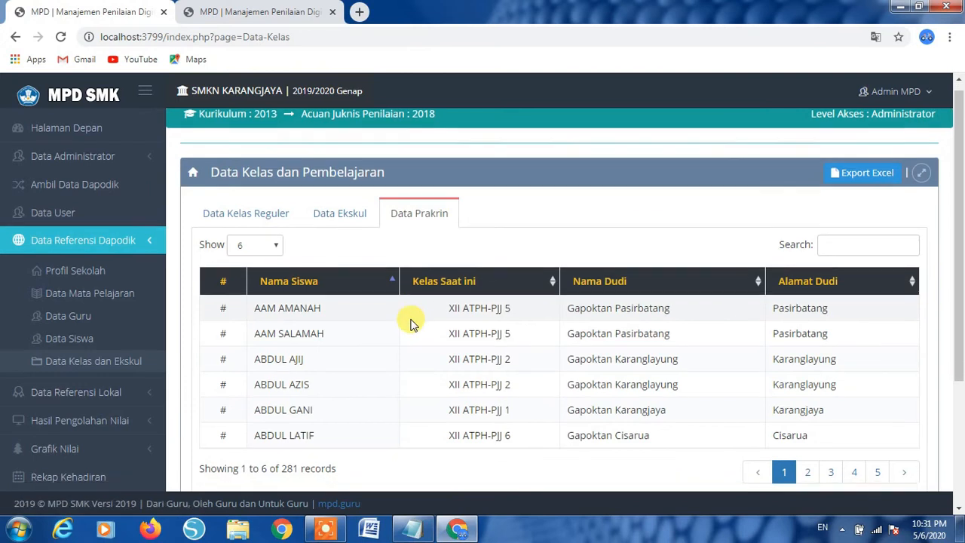
pyautogui.scroll(1, 410, 322)
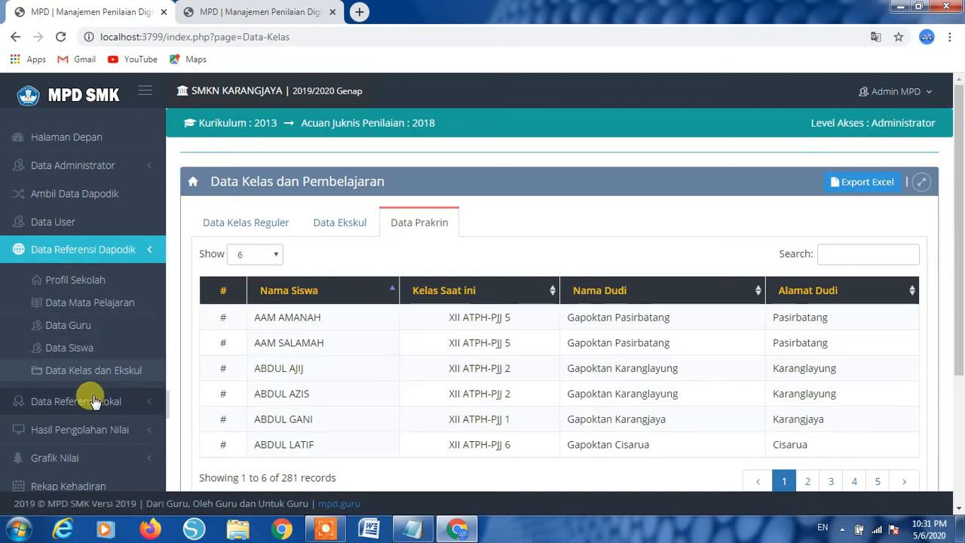
# - Go to Data Referensi Lokal > Mapping Mapel K2013 from the sidebar
pyautogui.click(146, 256)
pyautogui.scroll(-2, 82, 416)
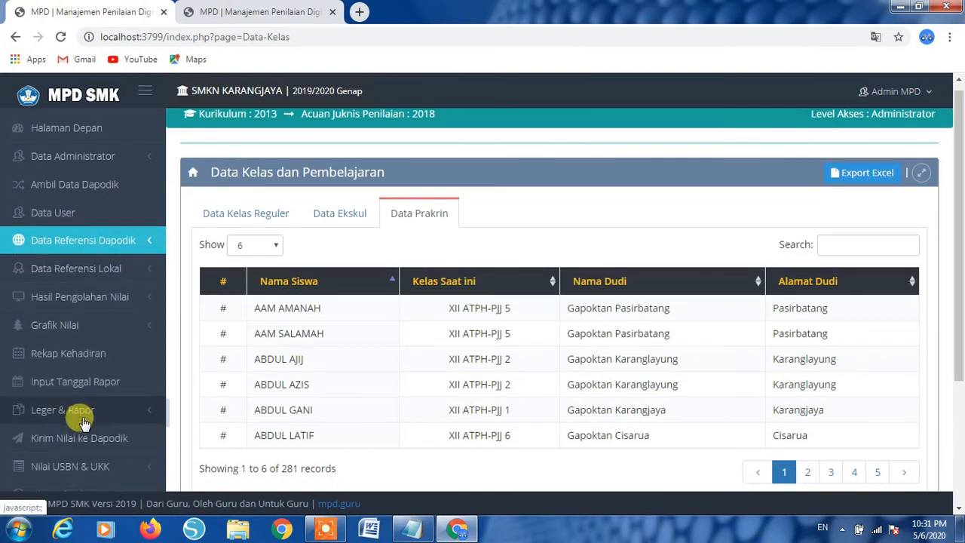
pyautogui.scroll(1, 83, 419)
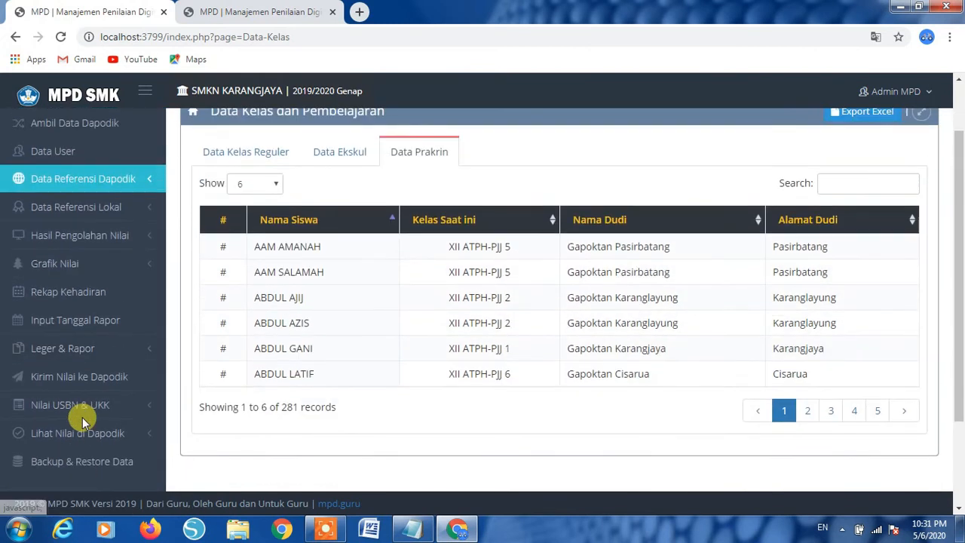
pyautogui.click(87, 213)
pyautogui.scroll(1, 87, 213)
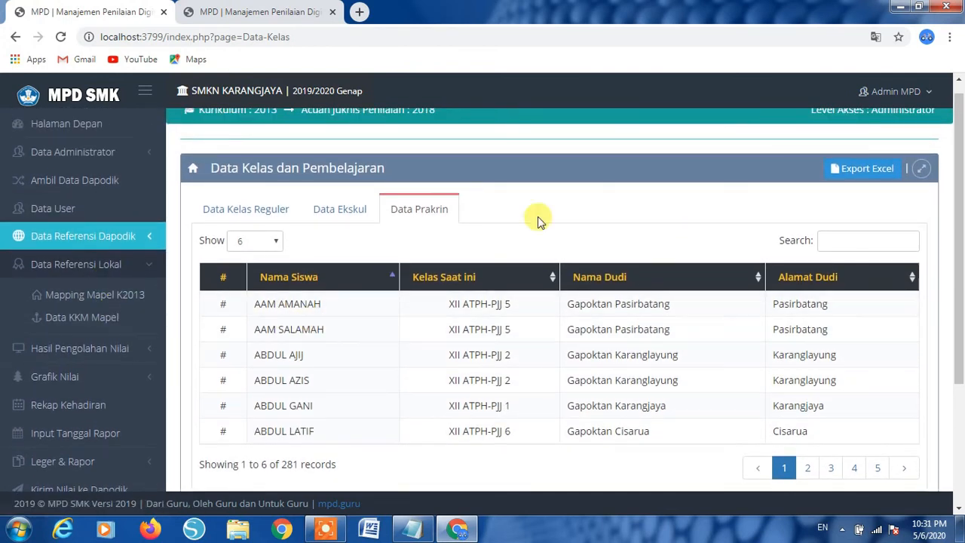
pyautogui.click(49, 294)
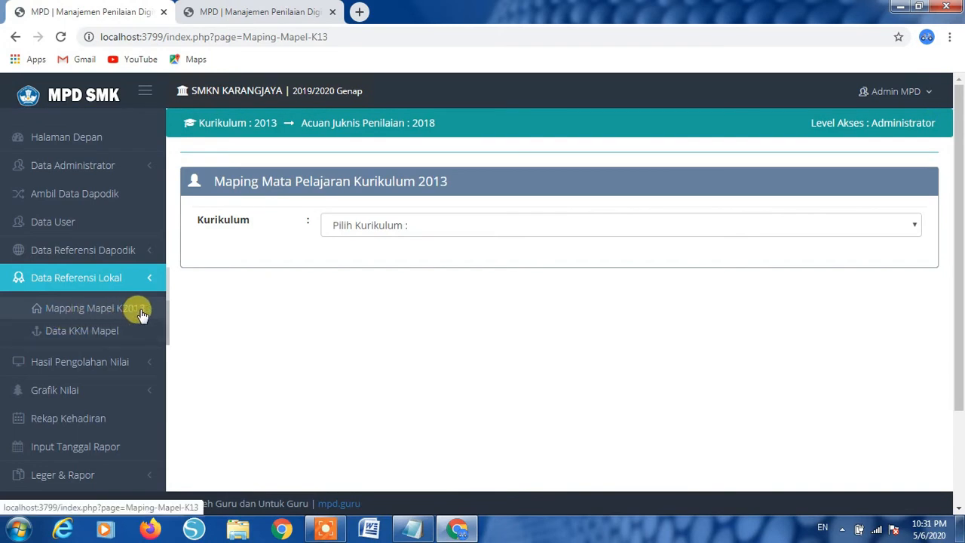
# - Select the SMK 2013 REV. Teknik Elektronika curriculum and review its 15 listed subjects
pyautogui.click(450, 227)
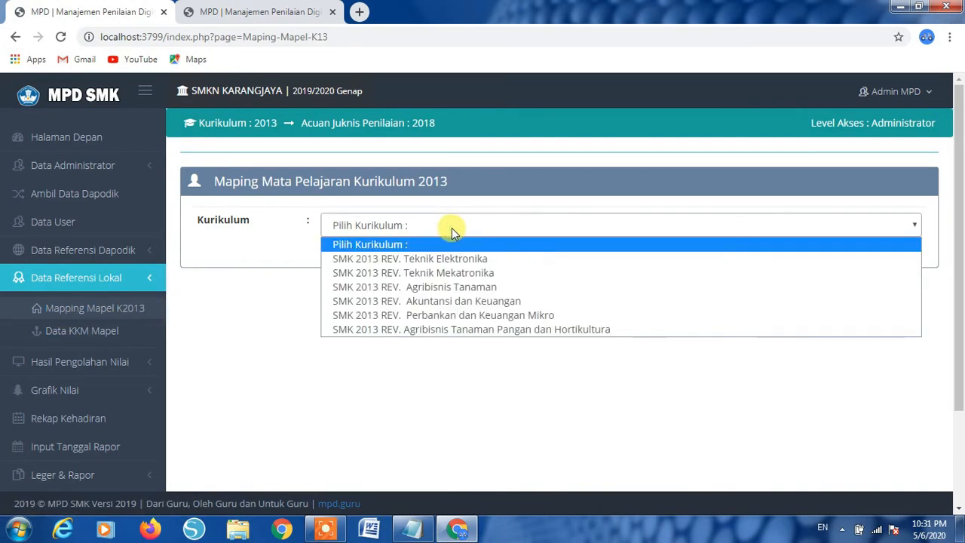
pyautogui.click(425, 260)
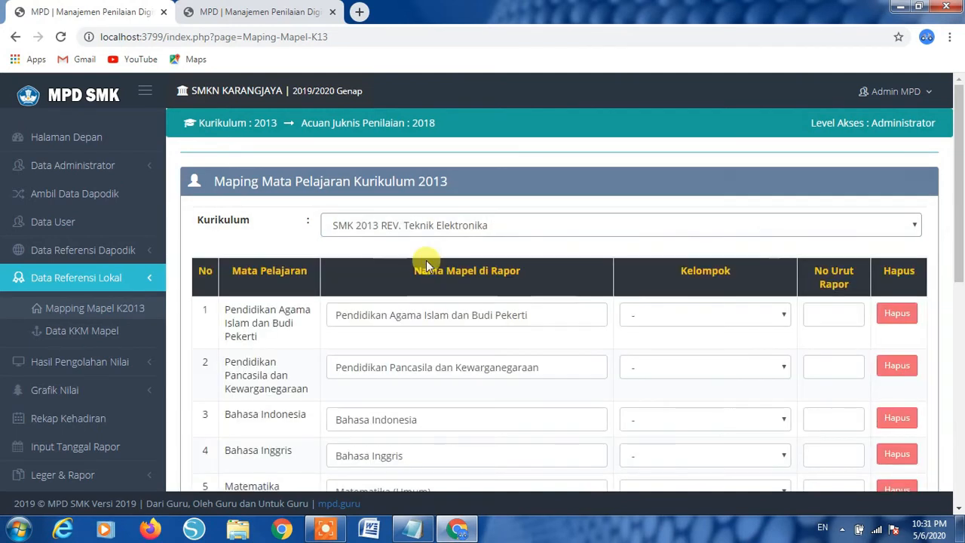
pyautogui.click(440, 232)
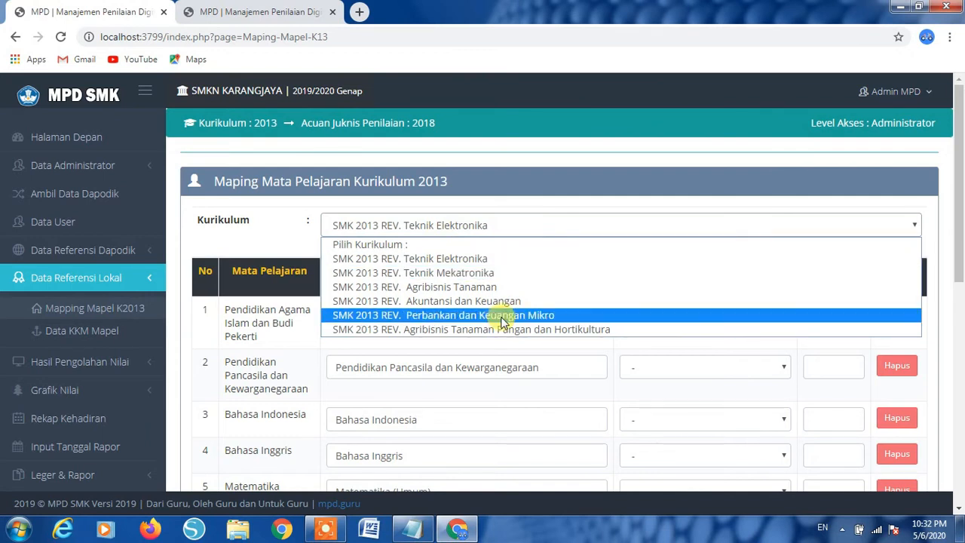
pyautogui.click(290, 338)
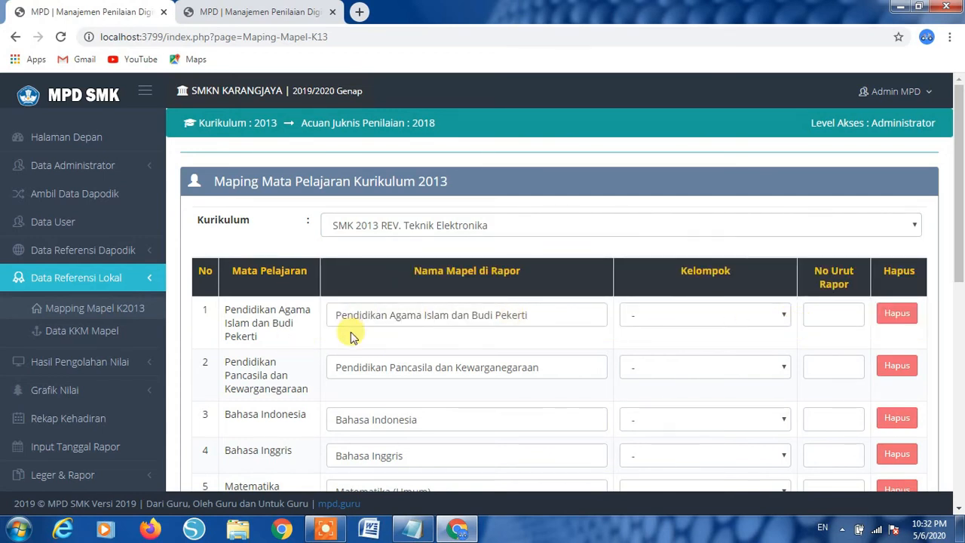
pyautogui.scroll(-6, 350, 335)
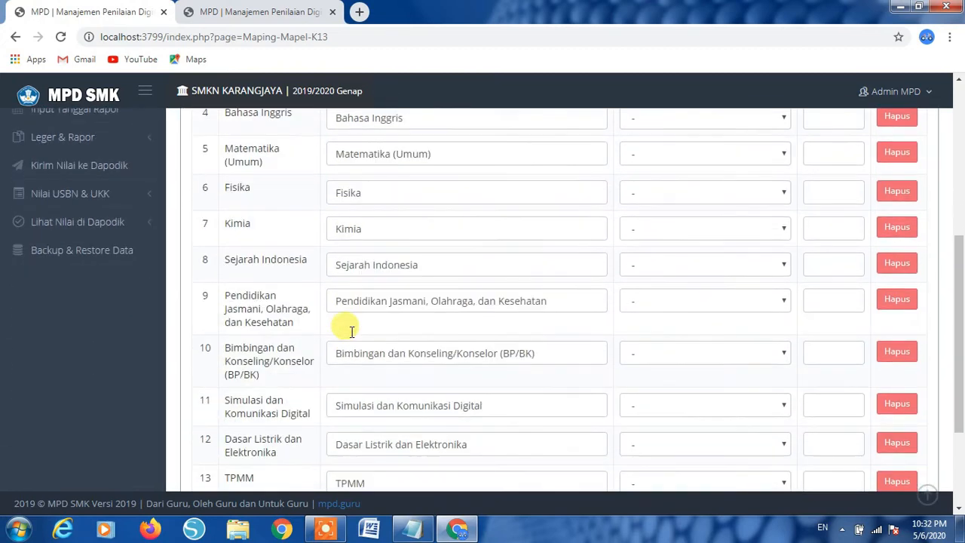
pyautogui.scroll(-2, 351, 332)
pyautogui.scroll(4, 351, 331)
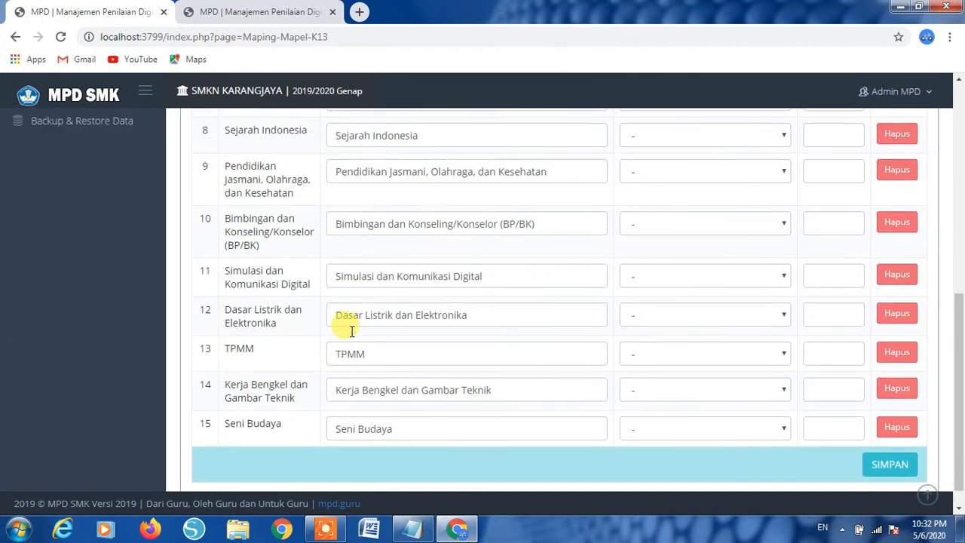
pyautogui.scroll(4, 351, 332)
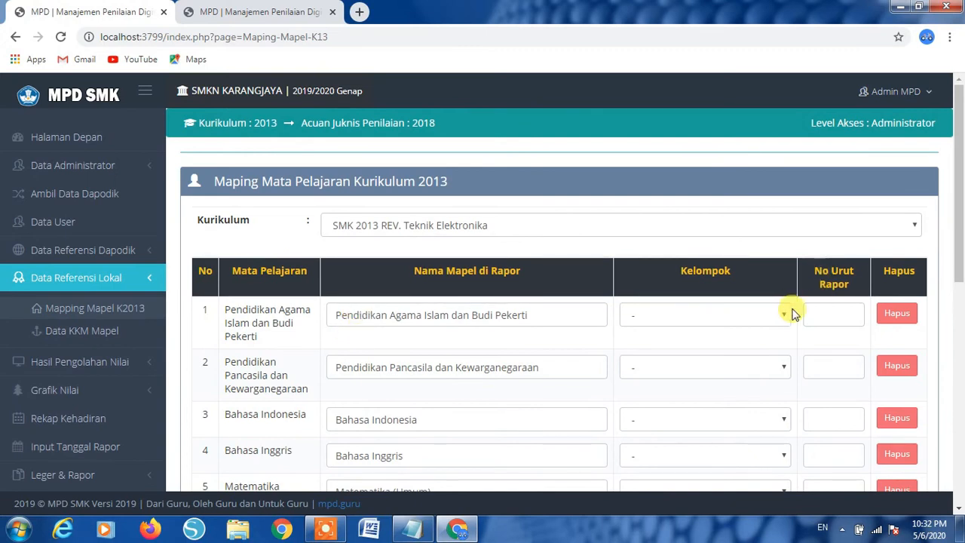
# - Assign the first three subjects, including Pendidikan Pancasila and Bahasa Indonesia, to Muatan Nasional (Klp. A)
pyautogui.click(784, 316)
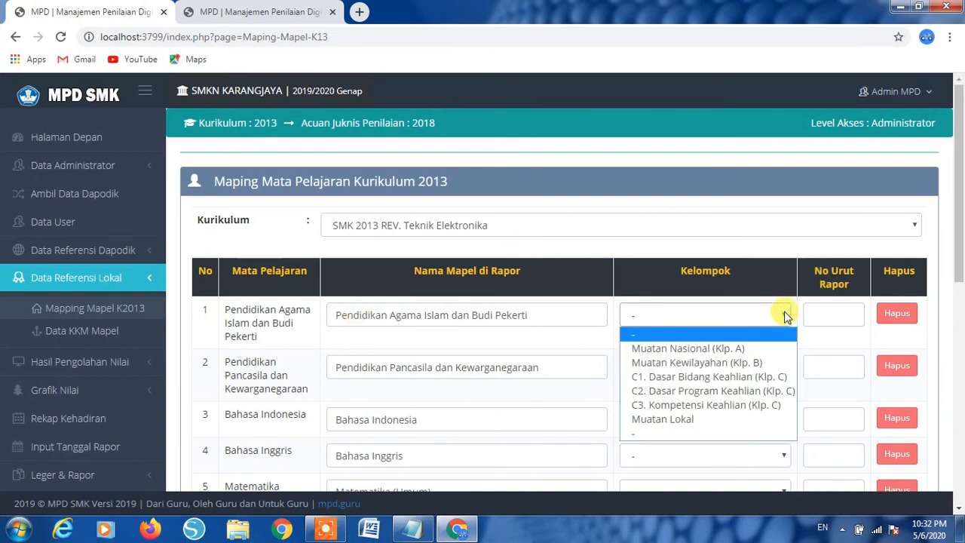
pyautogui.click(743, 346)
pyautogui.scroll(-1, 776, 338)
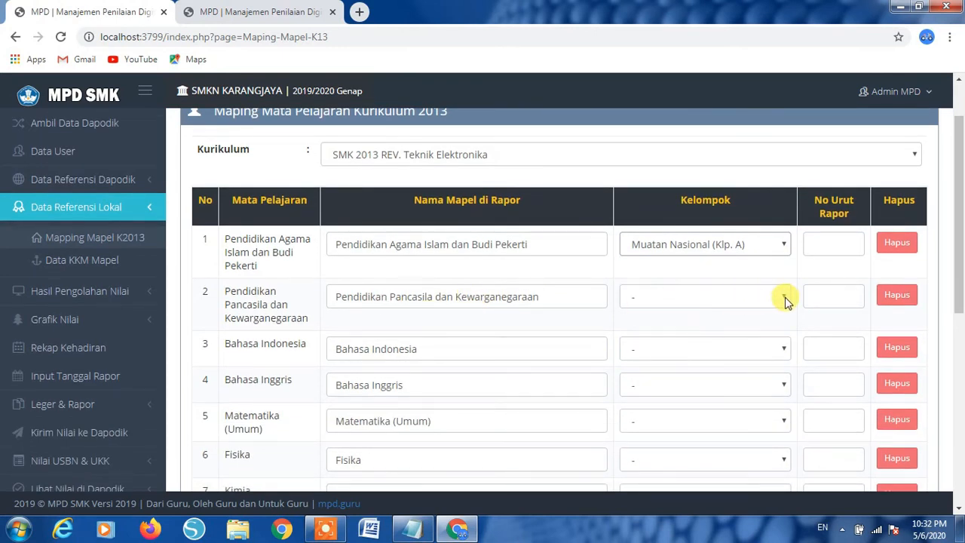
pyautogui.click(784, 298)
pyautogui.click(754, 332)
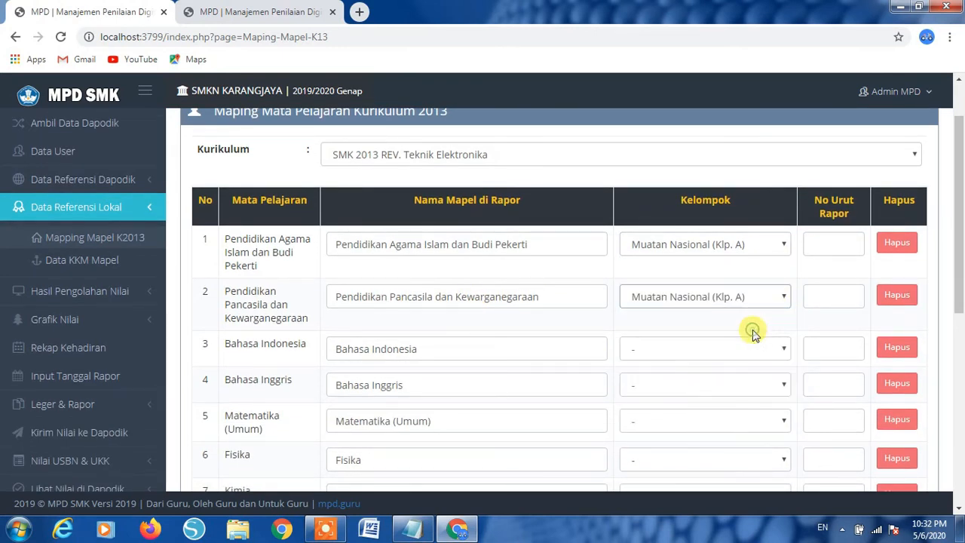
pyautogui.click(783, 350)
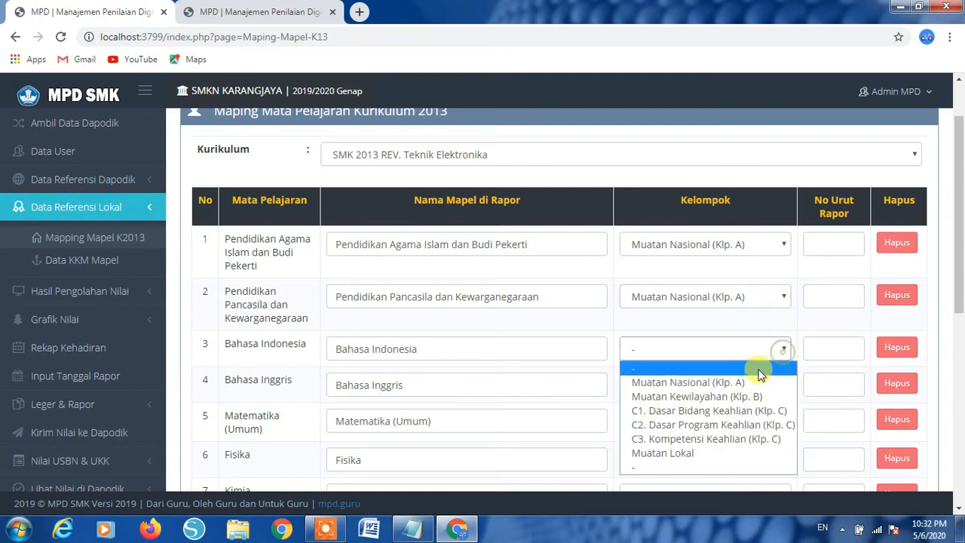
pyautogui.click(746, 383)
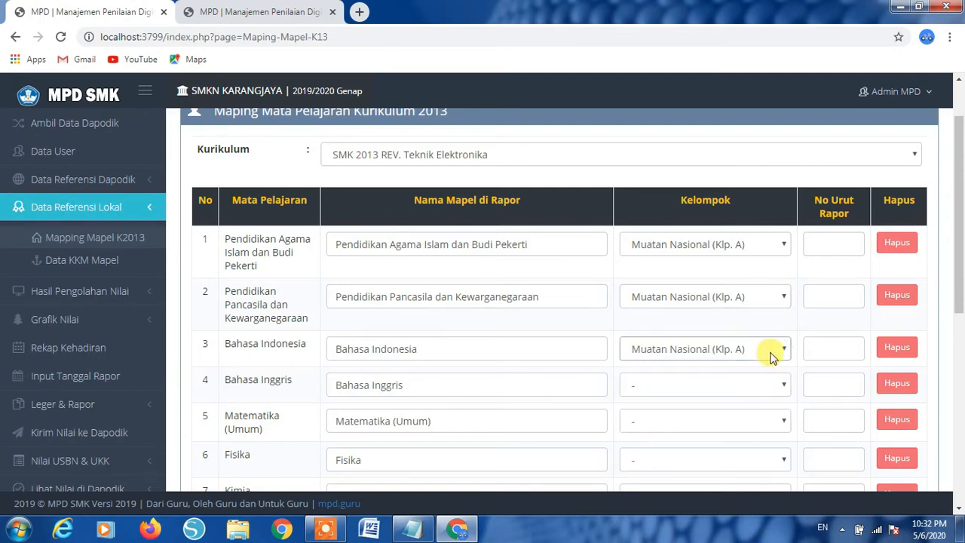
# - Enter report order numbers 1, 2 and 3 for the first three subjects
pyautogui.click(835, 240)
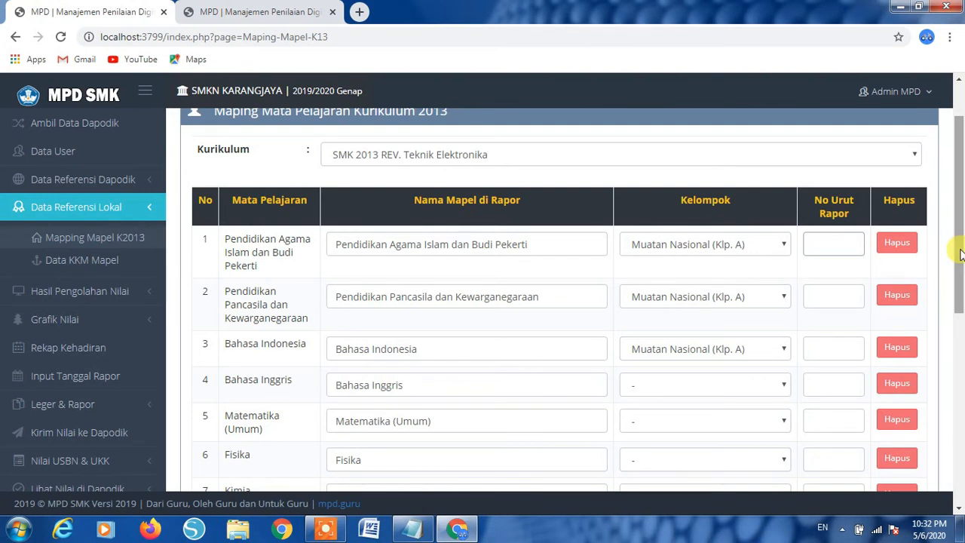
pyautogui.click(820, 353)
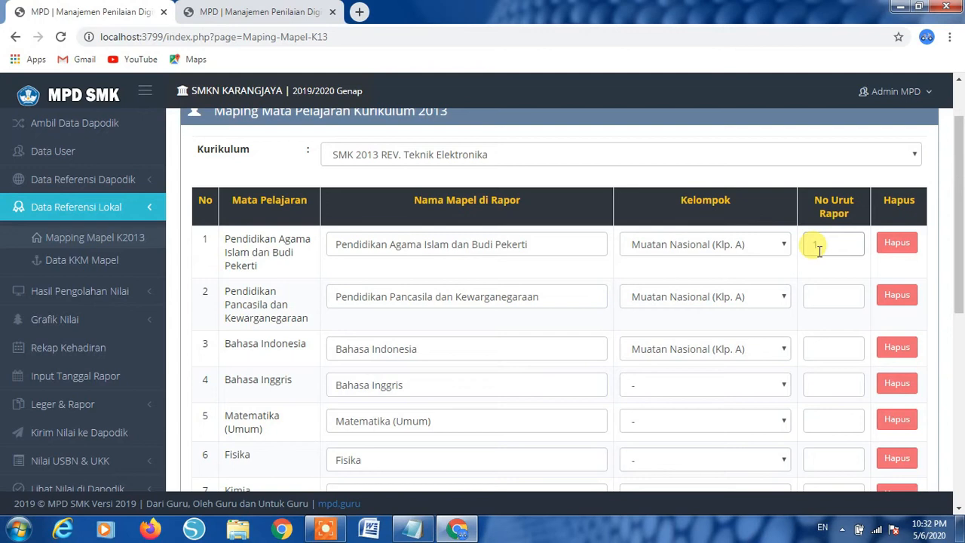
pyautogui.click(818, 293)
pyautogui.write('2')
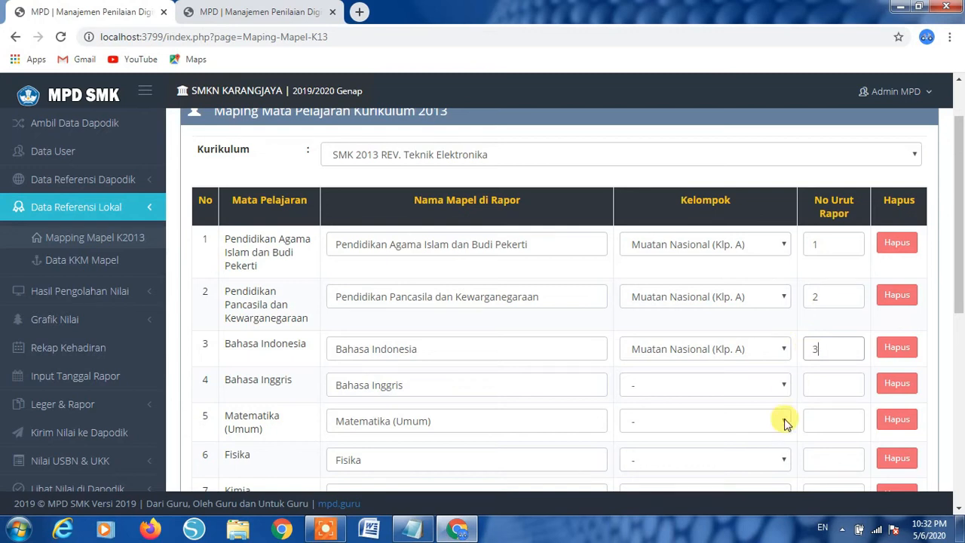
pyautogui.scroll(-1, 784, 419)
pyautogui.scroll(-1, 785, 416)
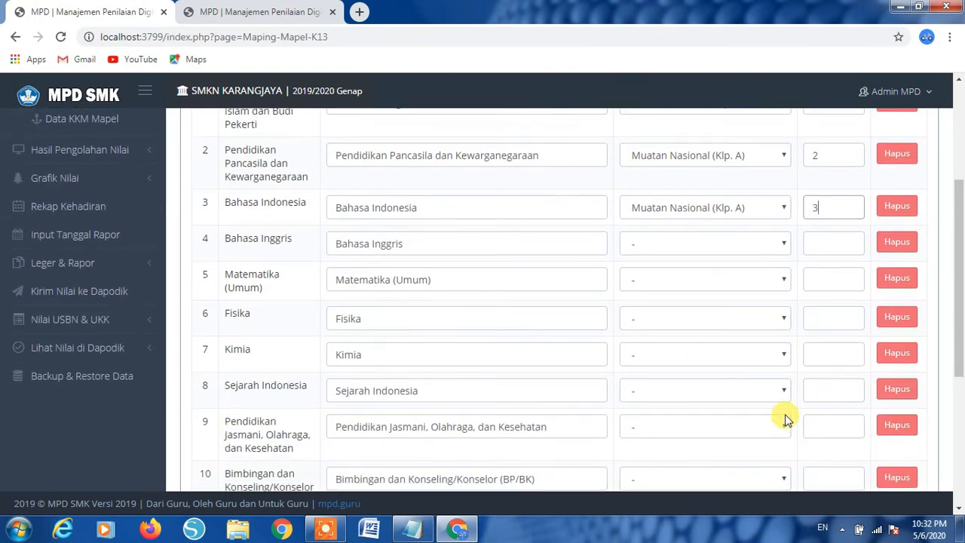
pyautogui.scroll(1, 785, 413)
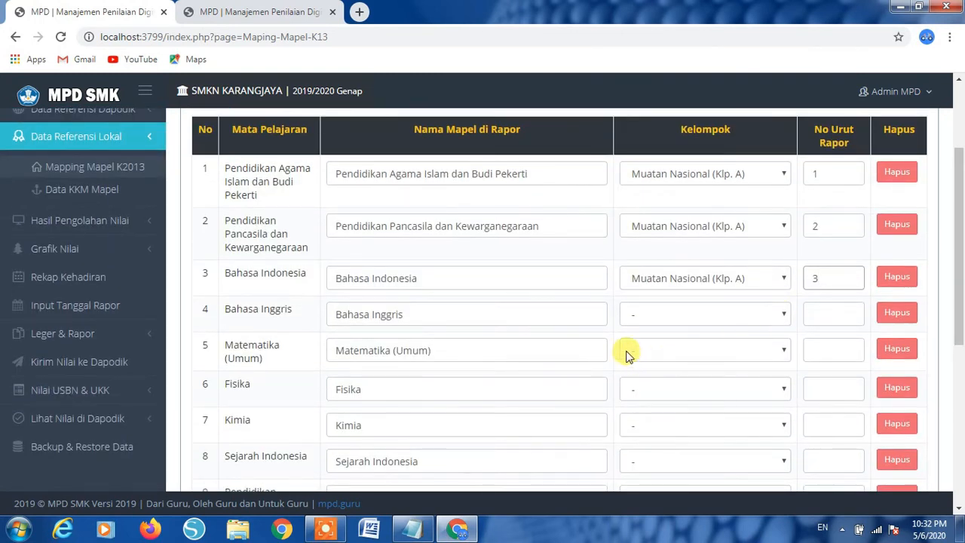
pyautogui.scroll(1, 395, 250)
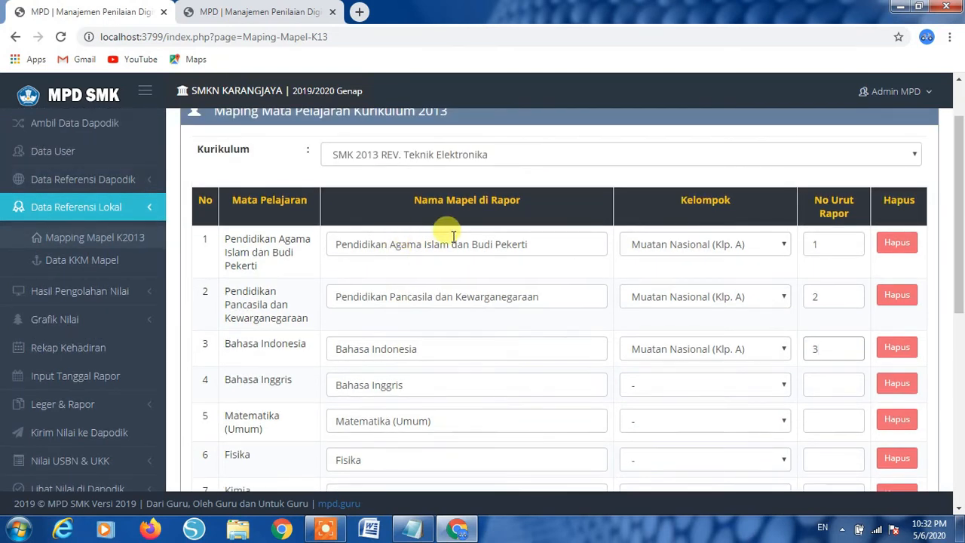
pyautogui.scroll(1, 453, 236)
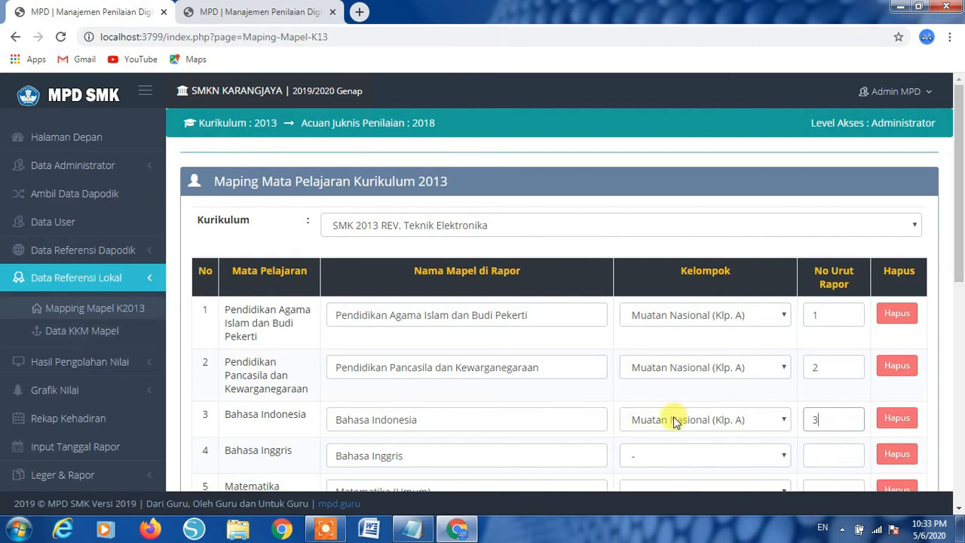
pyautogui.scroll(-1, 676, 411)
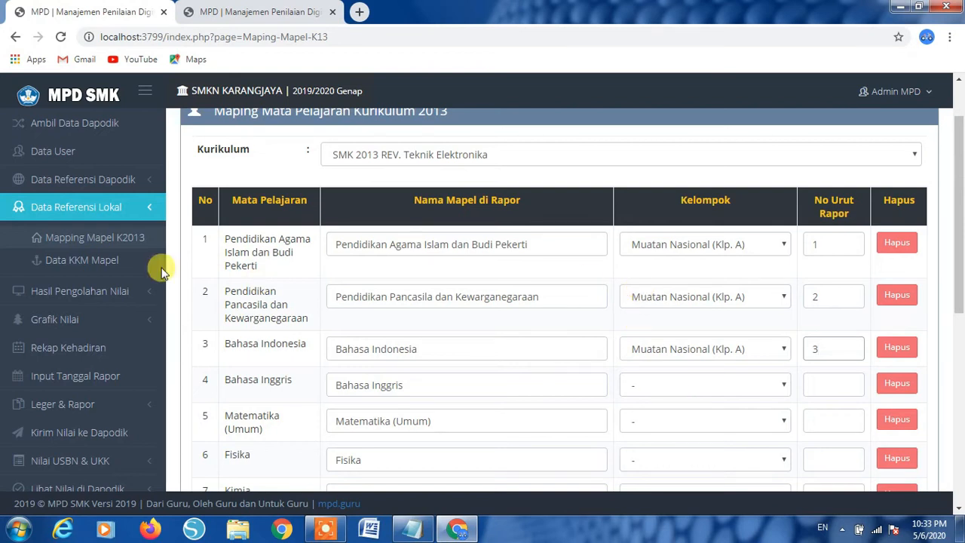
# - Check the Status Penilaian page for class X ATPH 1
pyautogui.click(68, 294)
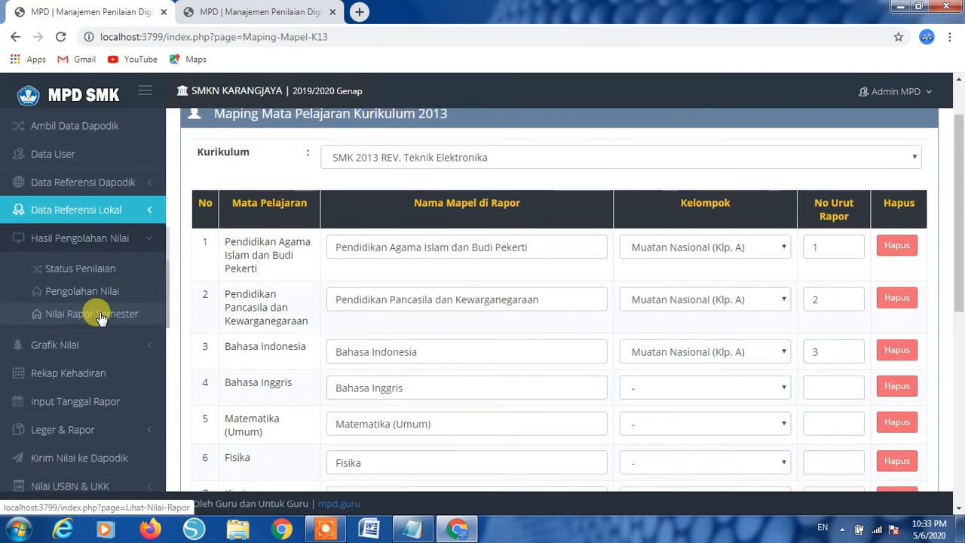
pyautogui.click(82, 296)
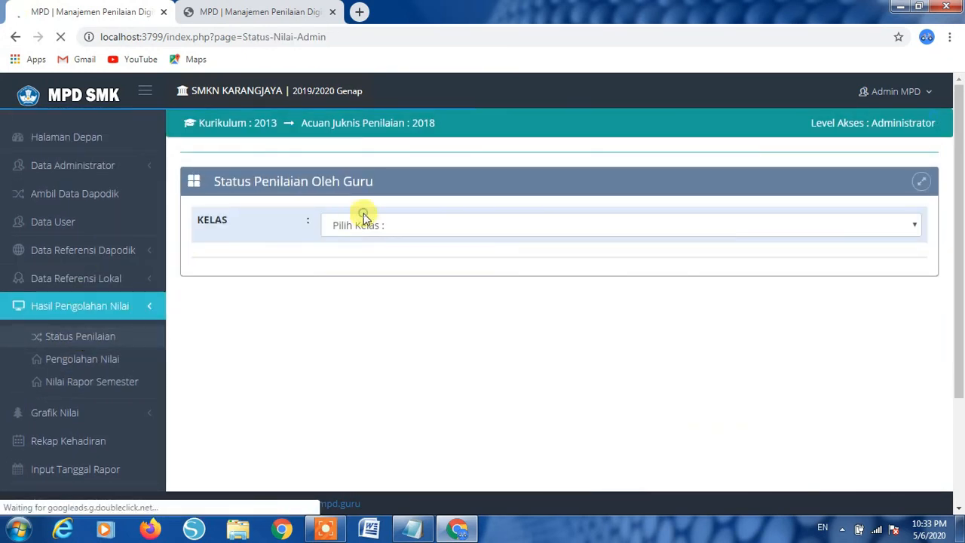
pyautogui.click(366, 226)
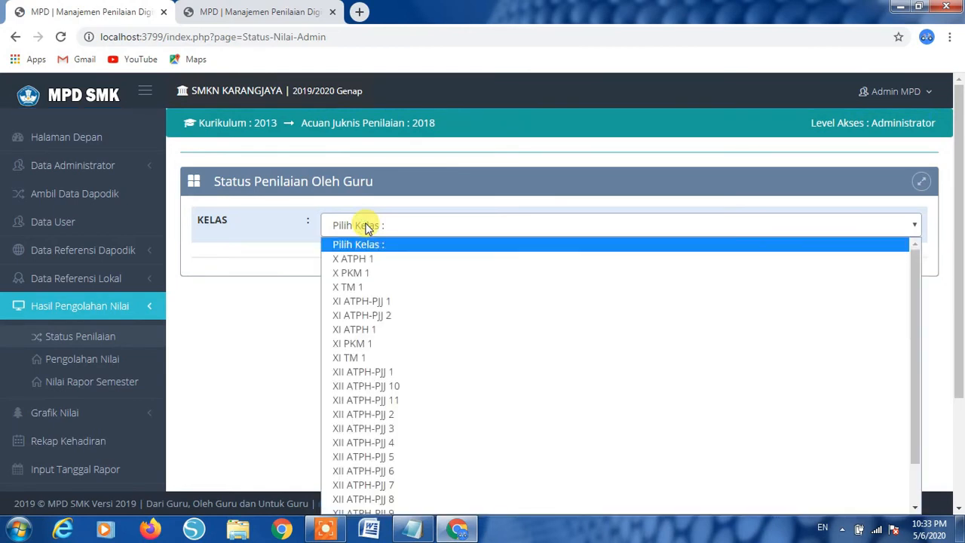
pyautogui.click(355, 259)
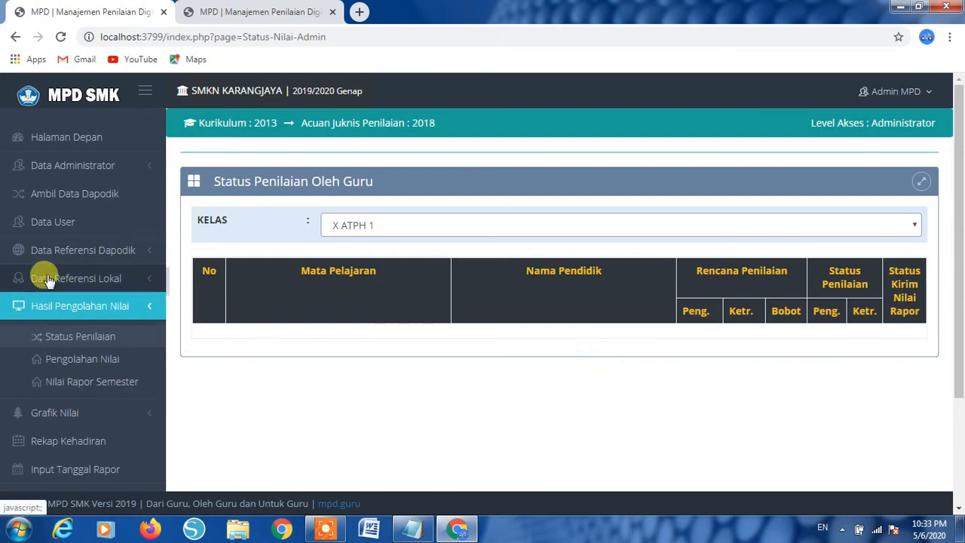
# - Return to Data Referensi Lokal > Mapping Mapel K2013
pyautogui.click(59, 251)
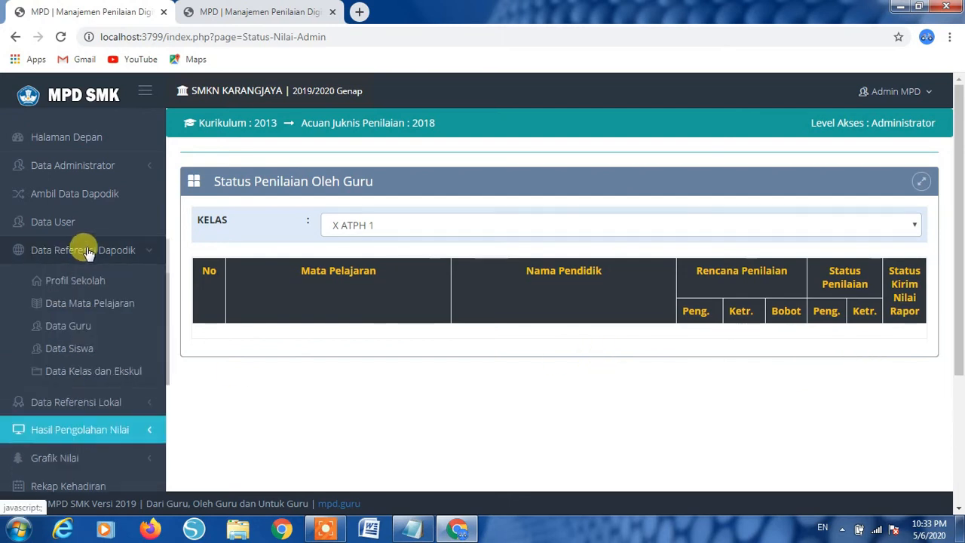
pyautogui.click(38, 401)
pyautogui.scroll(-1, 68, 339)
pyautogui.click(71, 296)
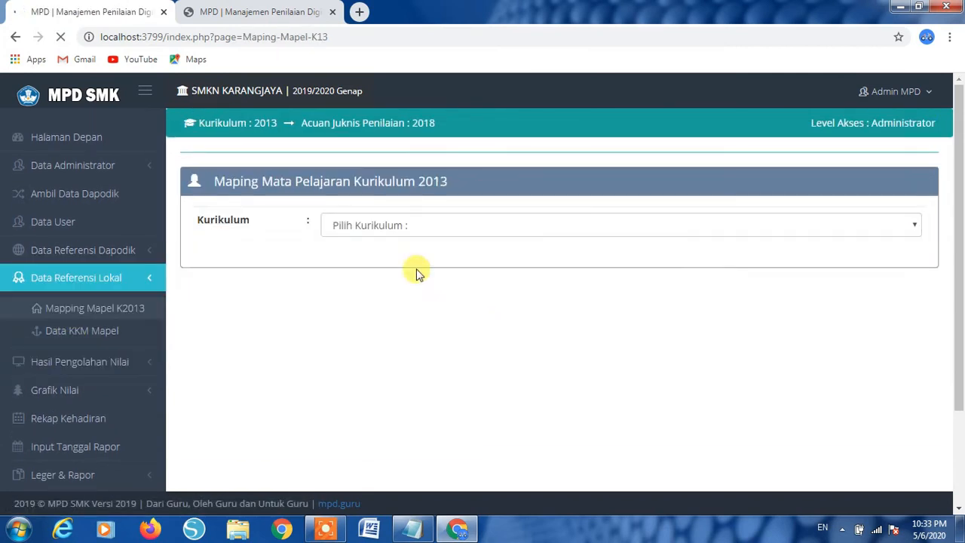
# - Choose SMK 2013 REV. Teknik Elektronika and put the first three subjects in Muatan Nasional (Klp. A)
pyautogui.click(434, 228)
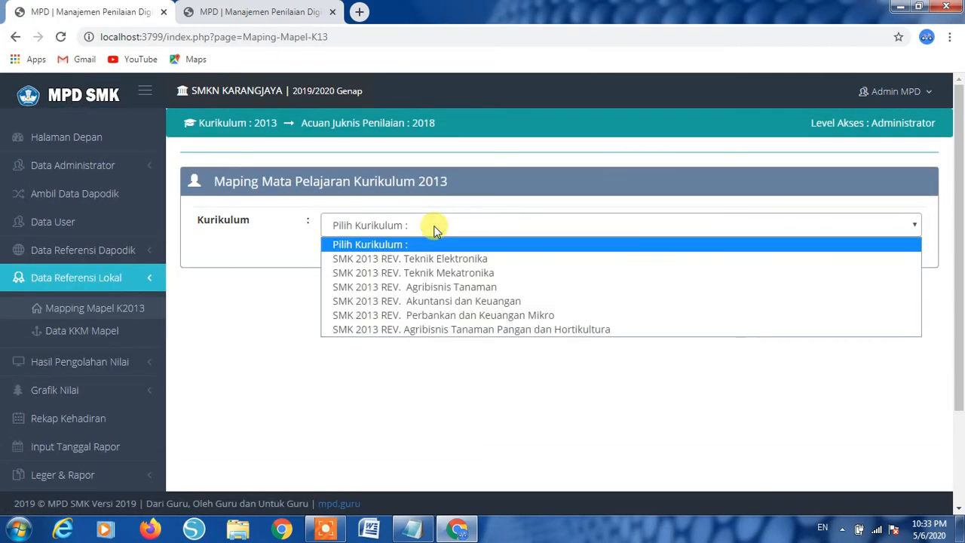
pyautogui.click(420, 261)
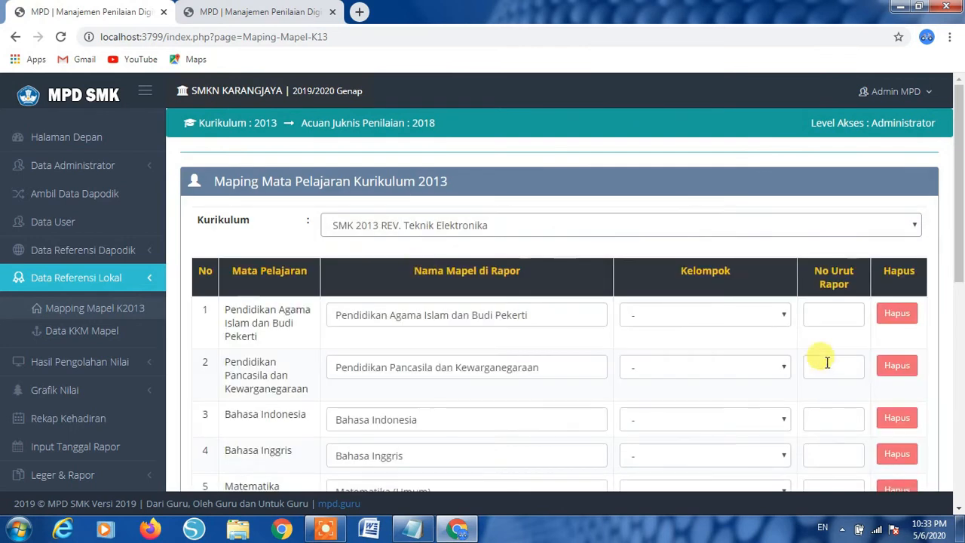
pyautogui.click(780, 315)
pyautogui.click(722, 344)
pyautogui.click(780, 377)
pyautogui.click(749, 397)
pyautogui.click(758, 425)
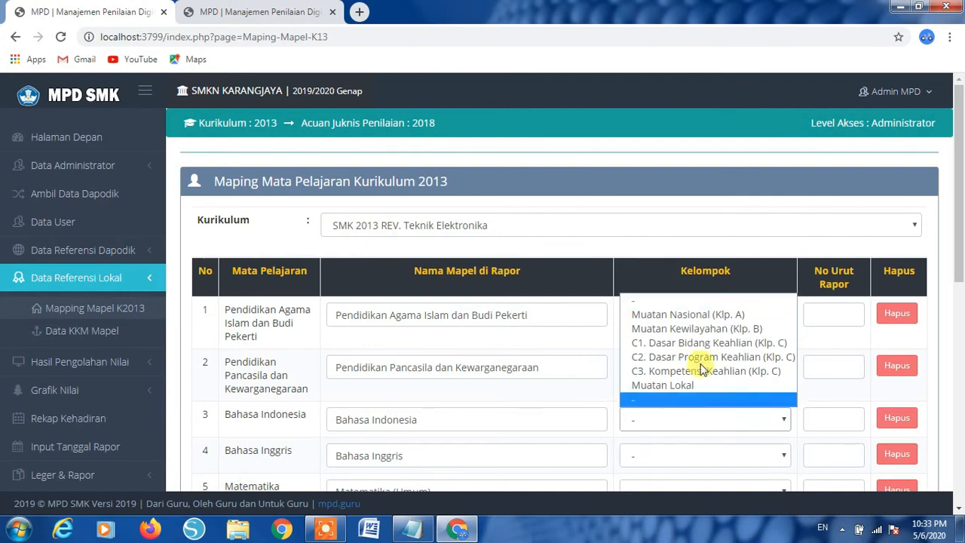
pyautogui.click(692, 315)
# - Give those subjects report order 1, 2, 3 and save the mapping with SIMPAN
pyautogui.click(829, 309)
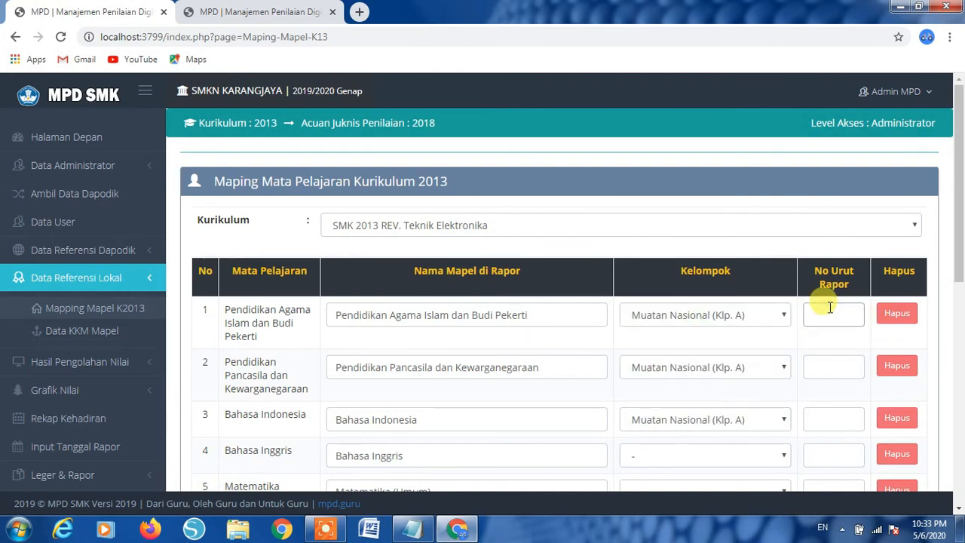
pyautogui.write('1')
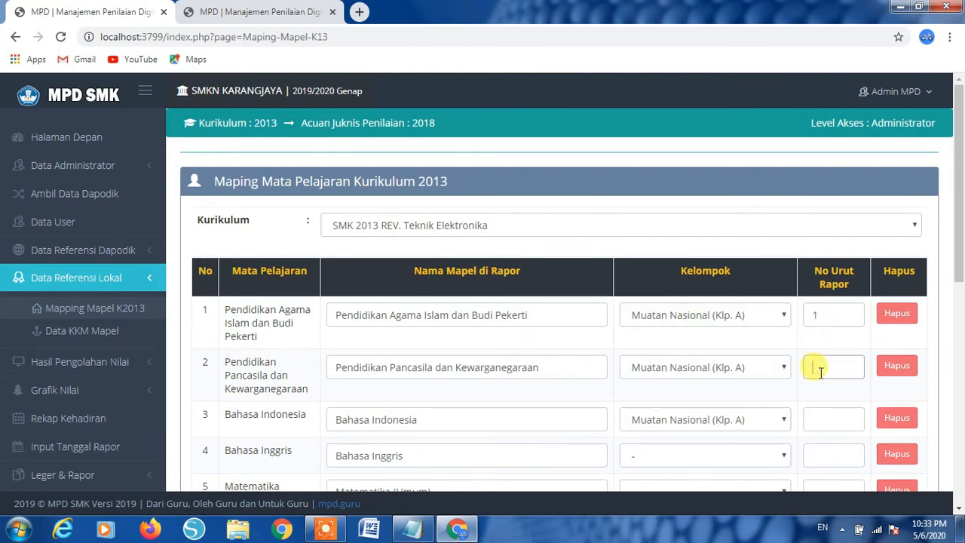
pyautogui.click(820, 369)
pyautogui.write('2')
pyautogui.click(820, 417)
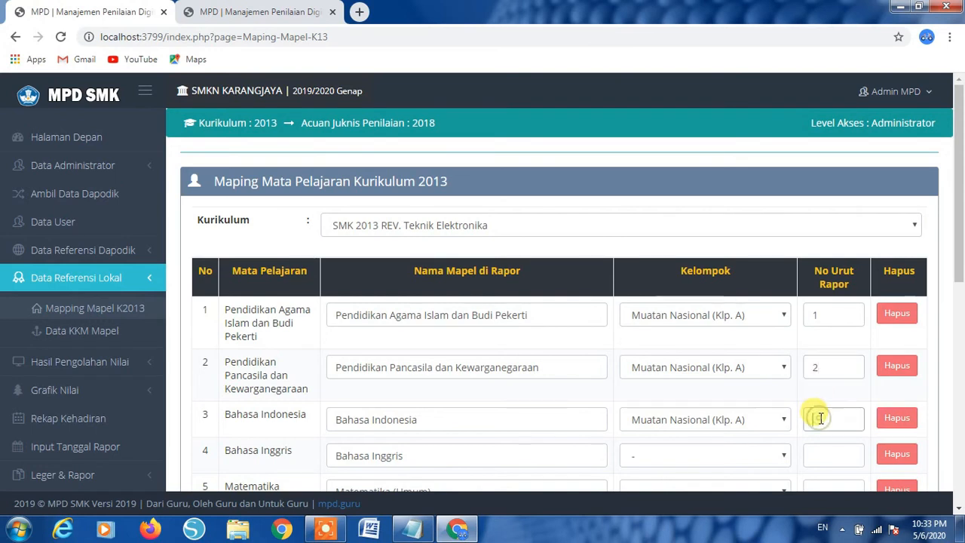
pyautogui.write('3')
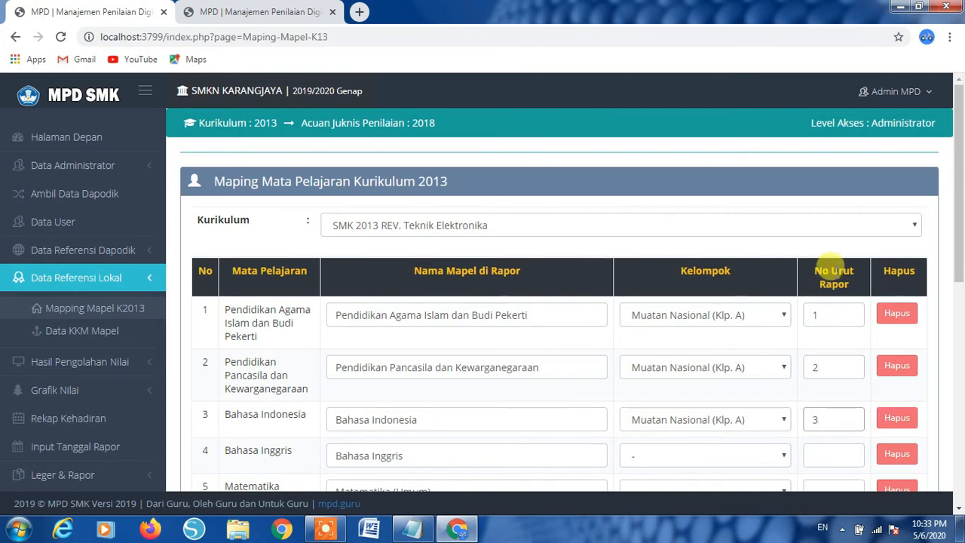
pyautogui.scroll(-3, 820, 346)
pyautogui.scroll(-4, 820, 346)
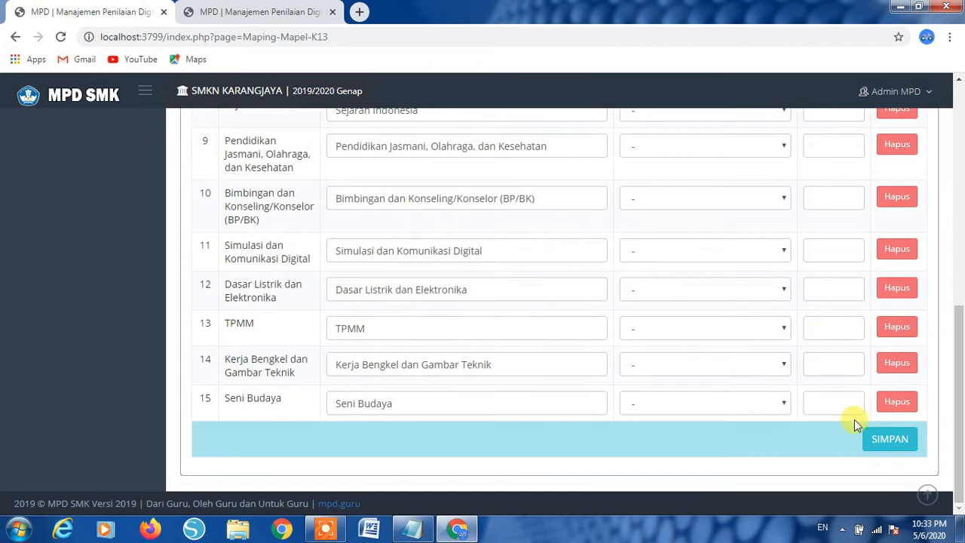
pyautogui.click(892, 443)
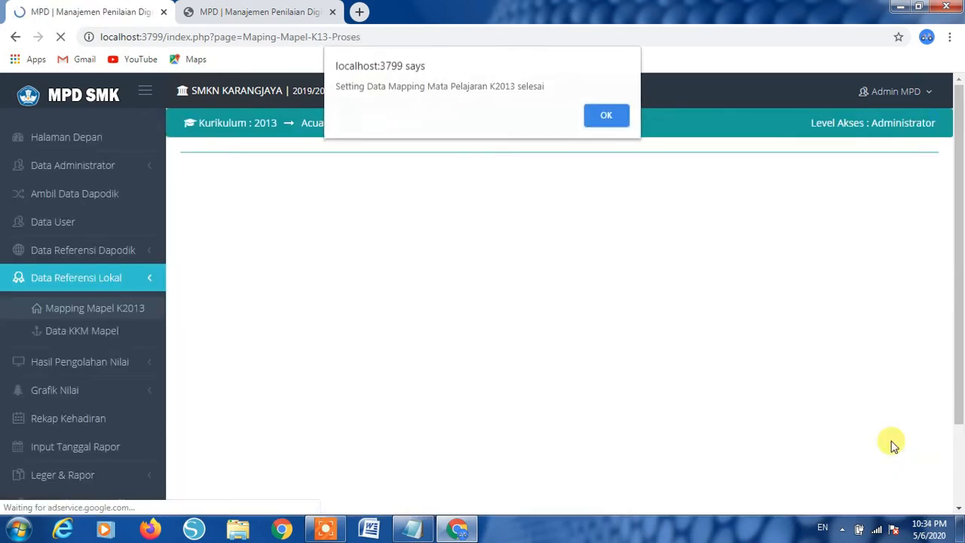
pyautogui.click(611, 122)
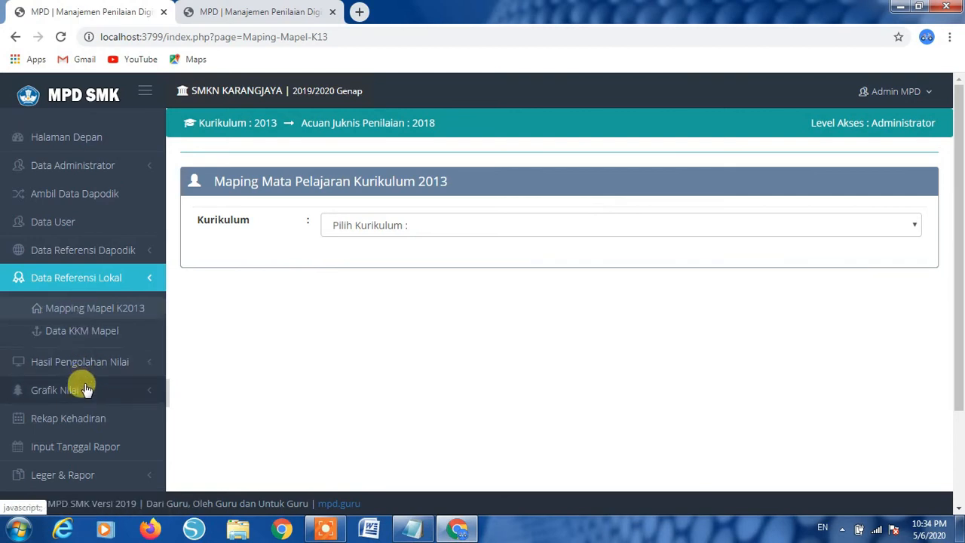
# - Check Status Penilaian for class X TM 1, then go back to the K2013 mapping page
pyautogui.click(117, 364)
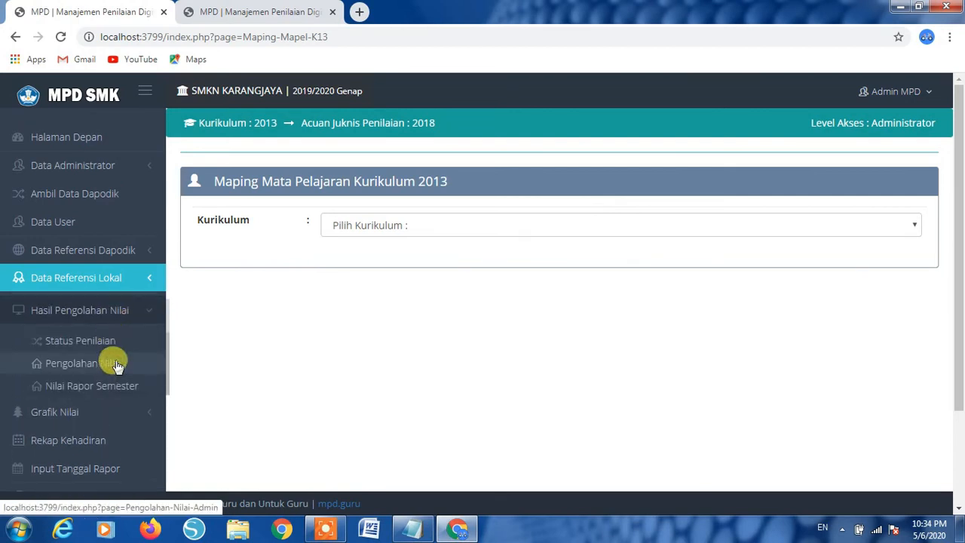
pyautogui.scroll(-1, 112, 362)
pyautogui.click(73, 296)
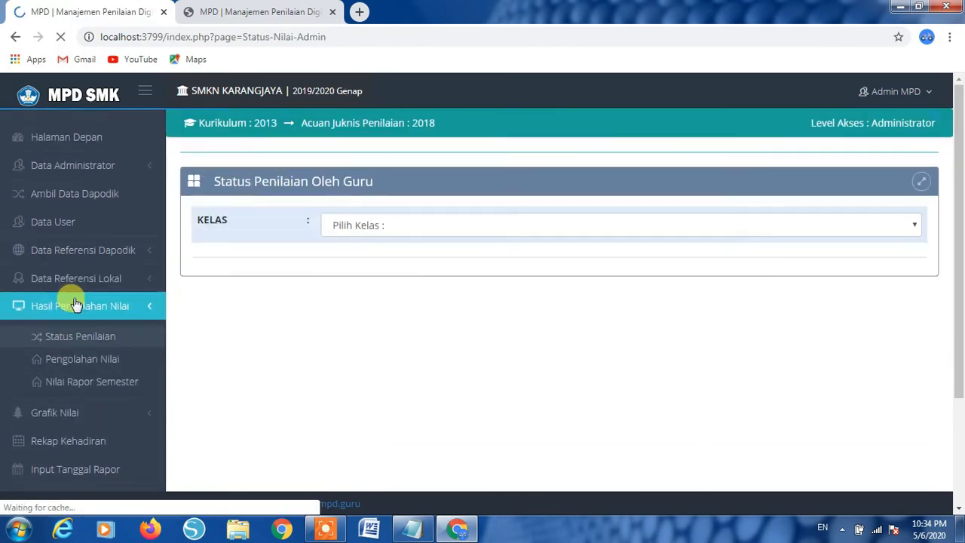
pyautogui.click(377, 226)
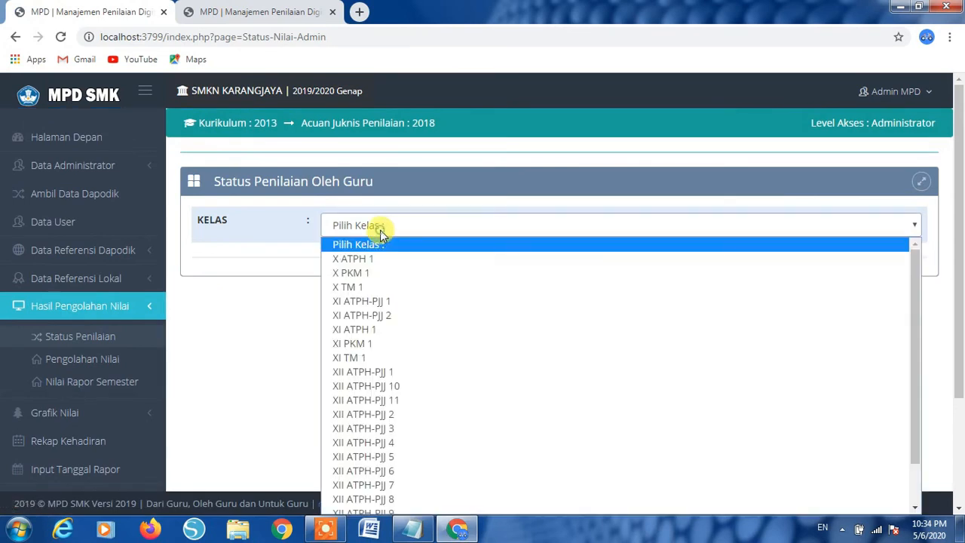
pyautogui.click(363, 287)
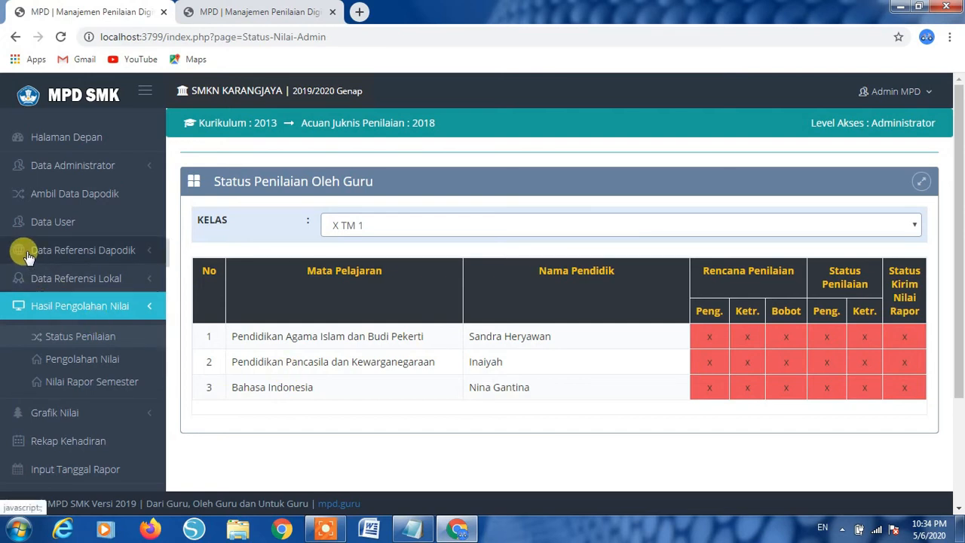
pyautogui.click(94, 283)
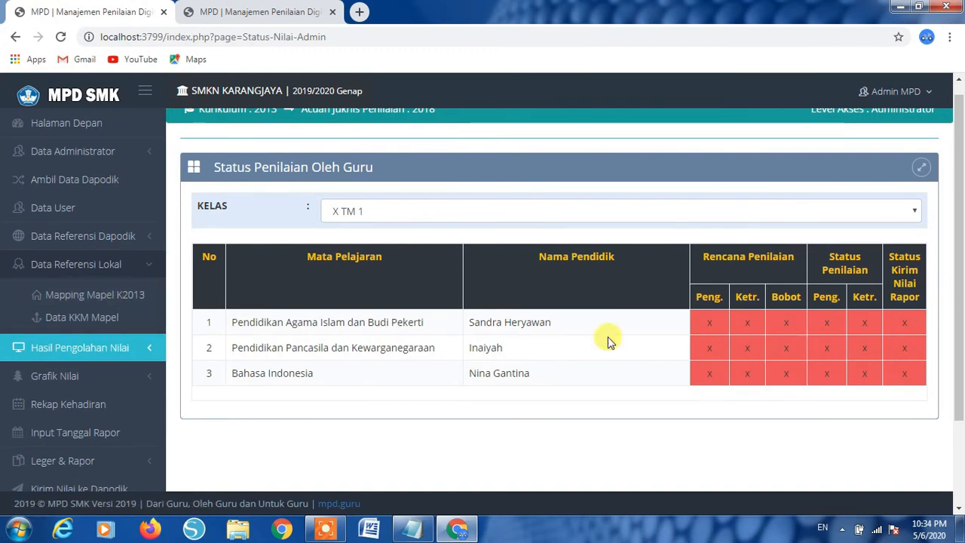
pyautogui.click(105, 301)
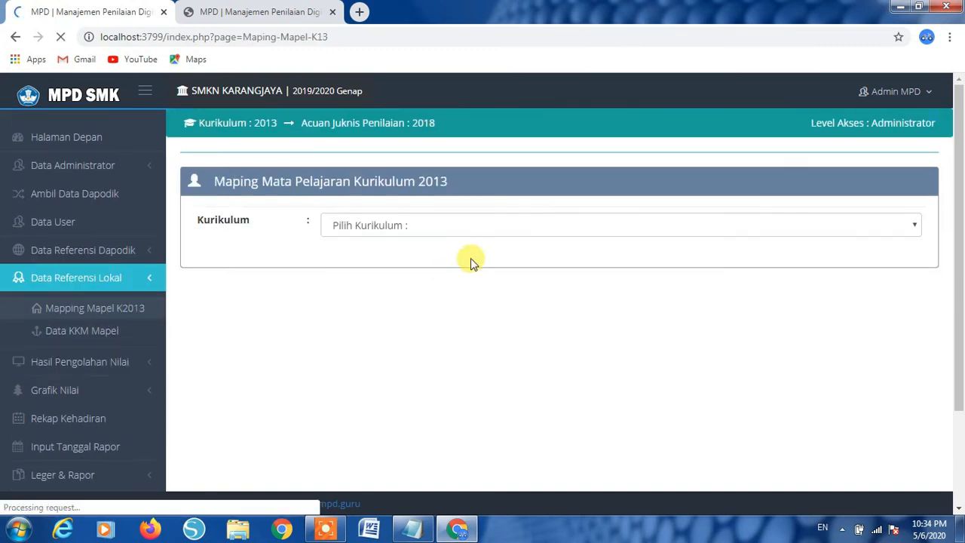
# - View the mapped subjects for class X TM 1 on Status Penilaian
pyautogui.click(479, 232)
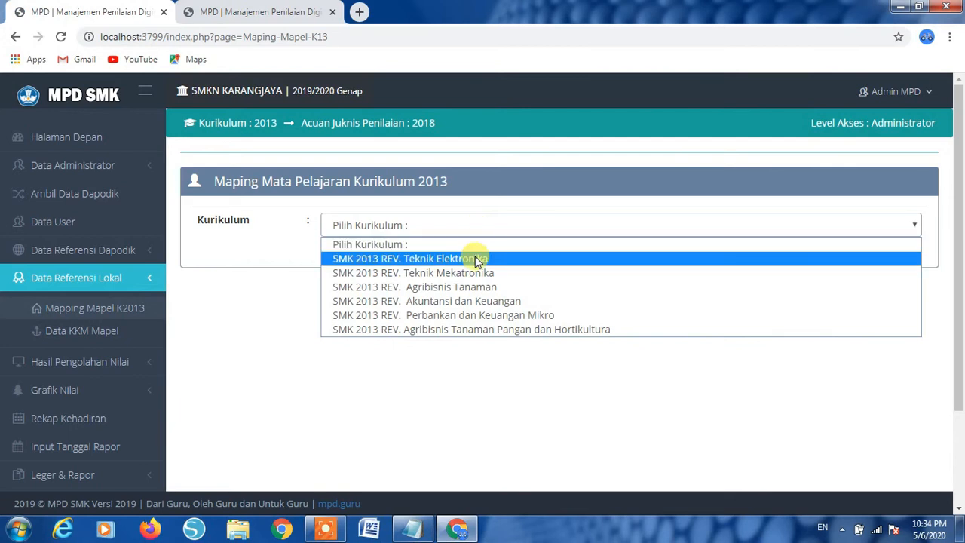
pyautogui.click(109, 364)
pyautogui.scroll(-1, 151, 324)
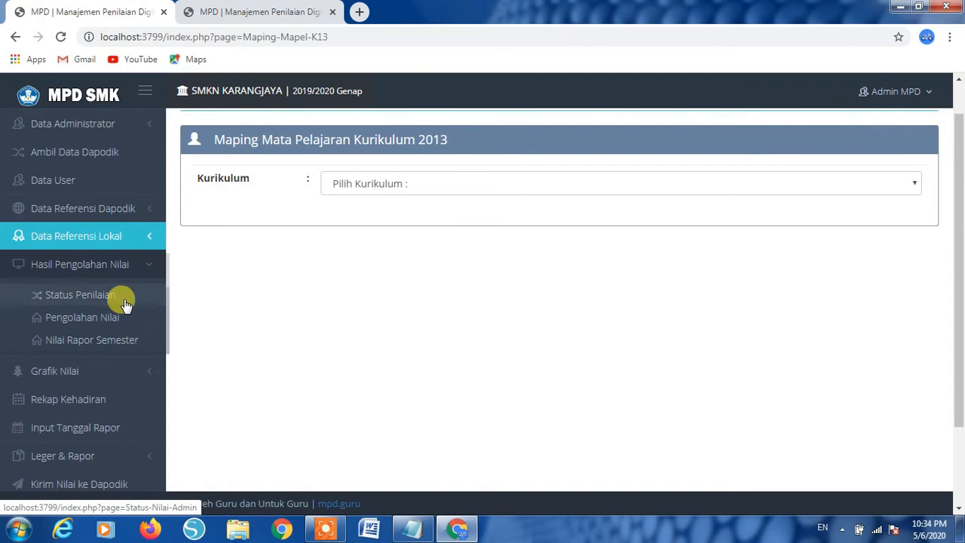
pyautogui.click(88, 299)
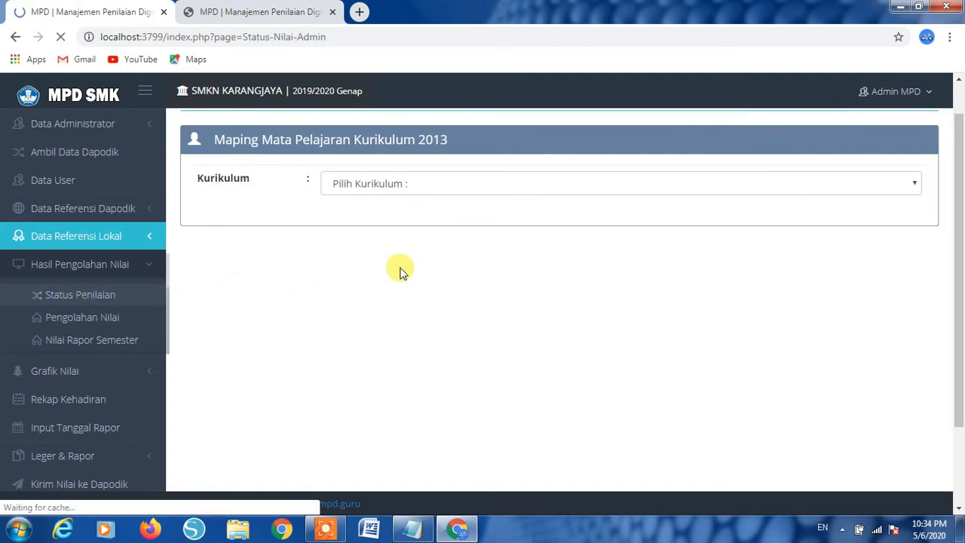
pyautogui.click(623, 226)
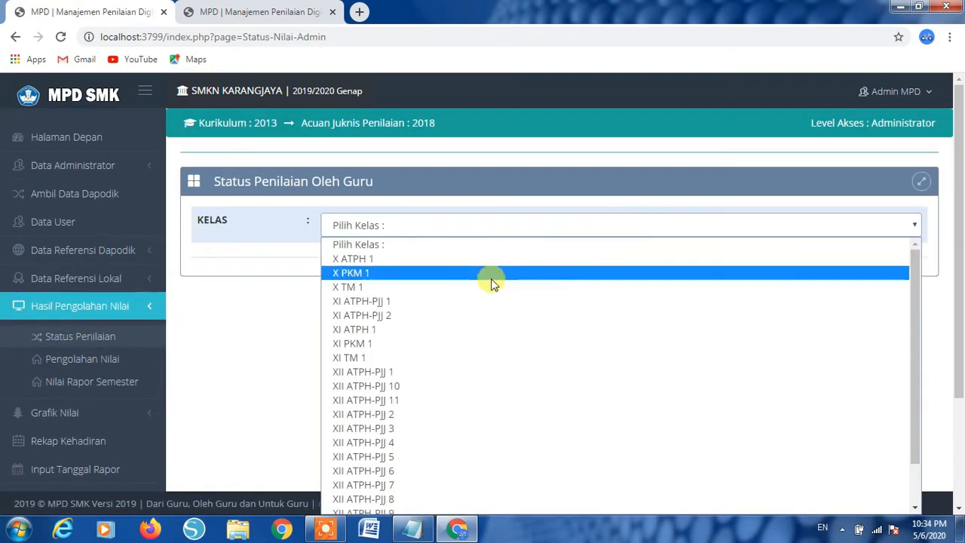
pyautogui.click(407, 292)
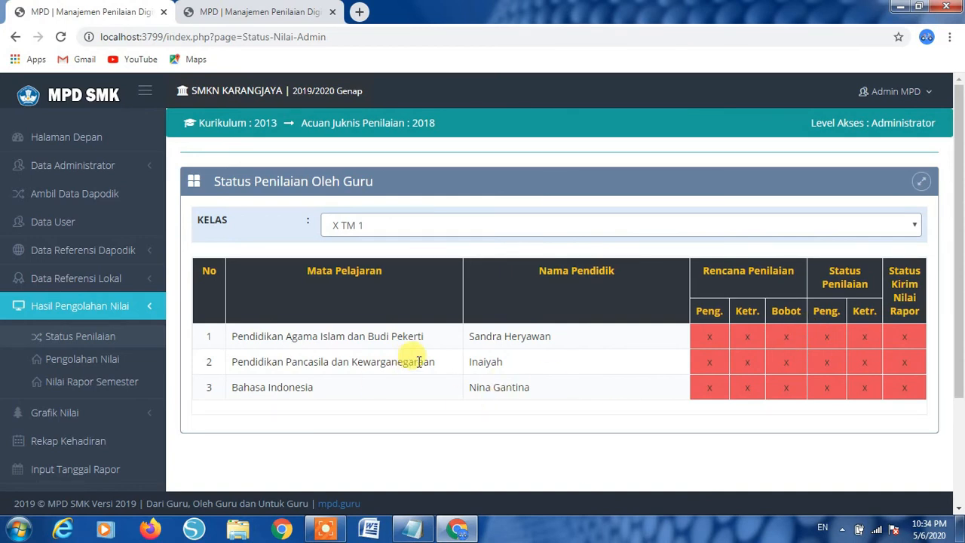
# - Open Data Referensi Lokal > Data KKM Mapel from the sidebar
pyautogui.click(123, 249)
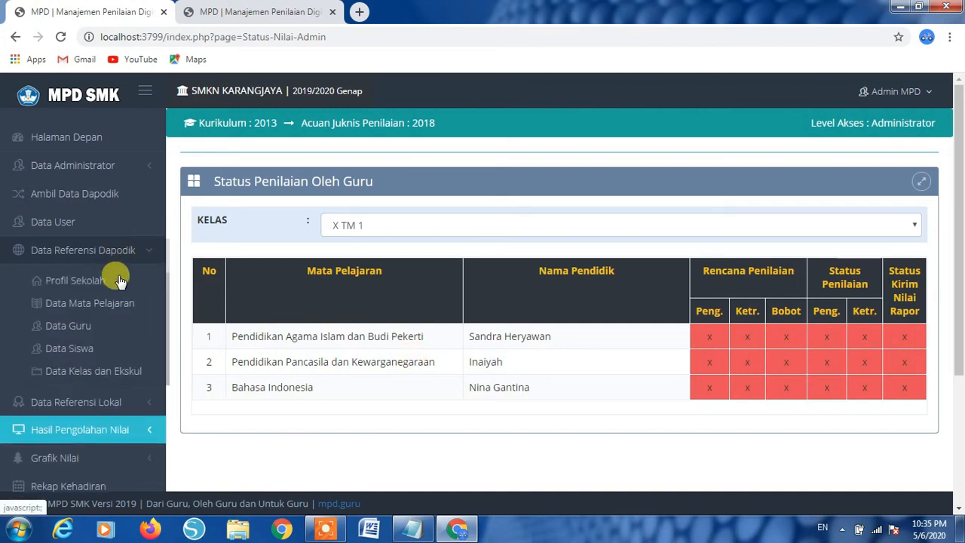
pyautogui.click(94, 402)
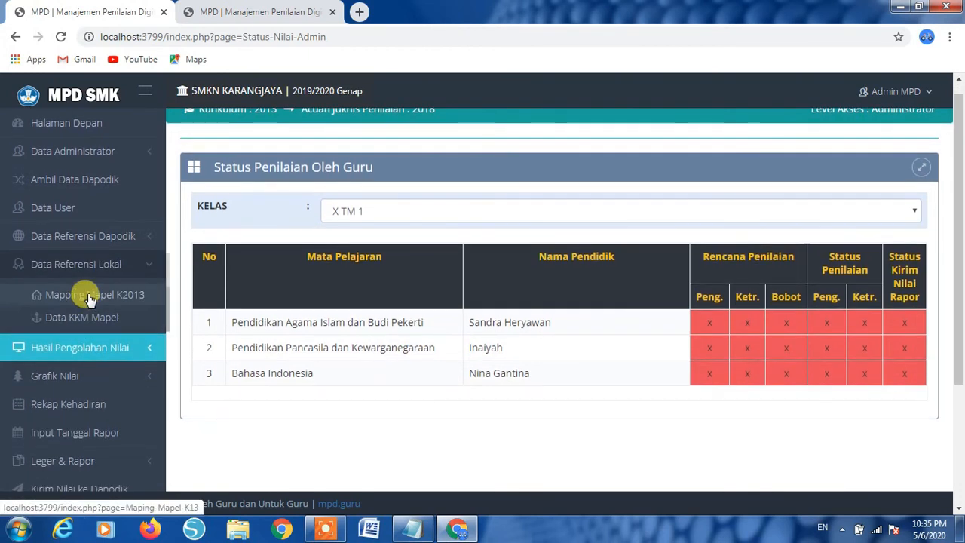
pyautogui.click(108, 317)
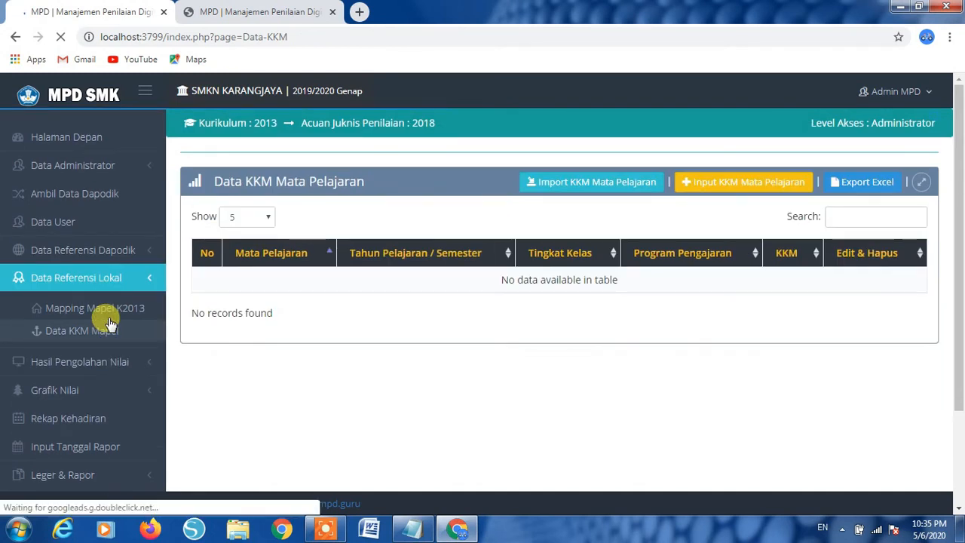
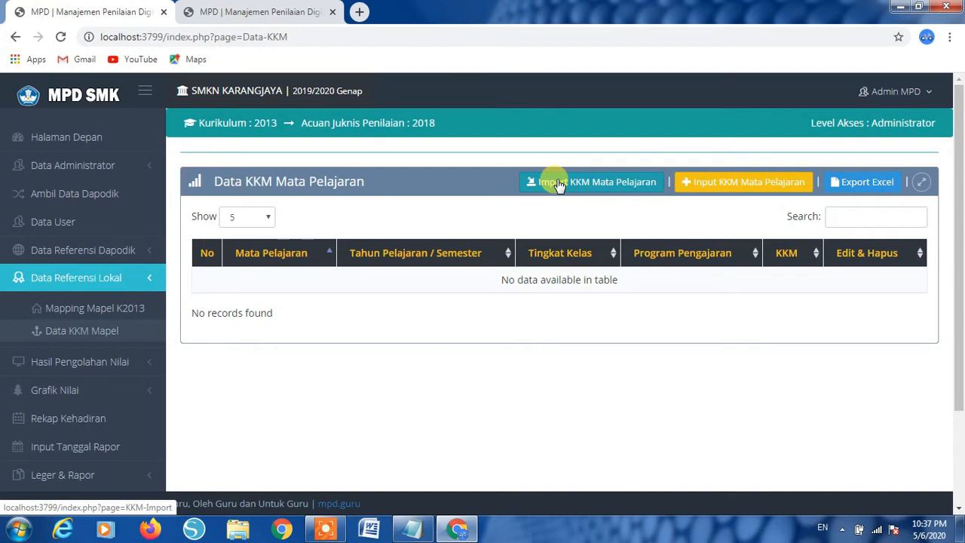
# - Open the Import KKM Mata Pelajaran page and download the F_KKM_20192.xls template
pyautogui.click(558, 186)
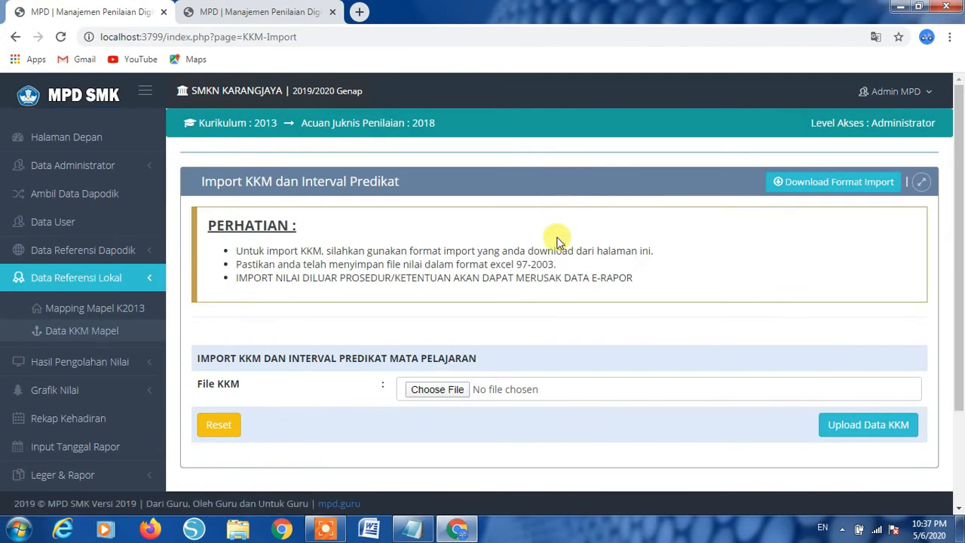
pyautogui.click(845, 185)
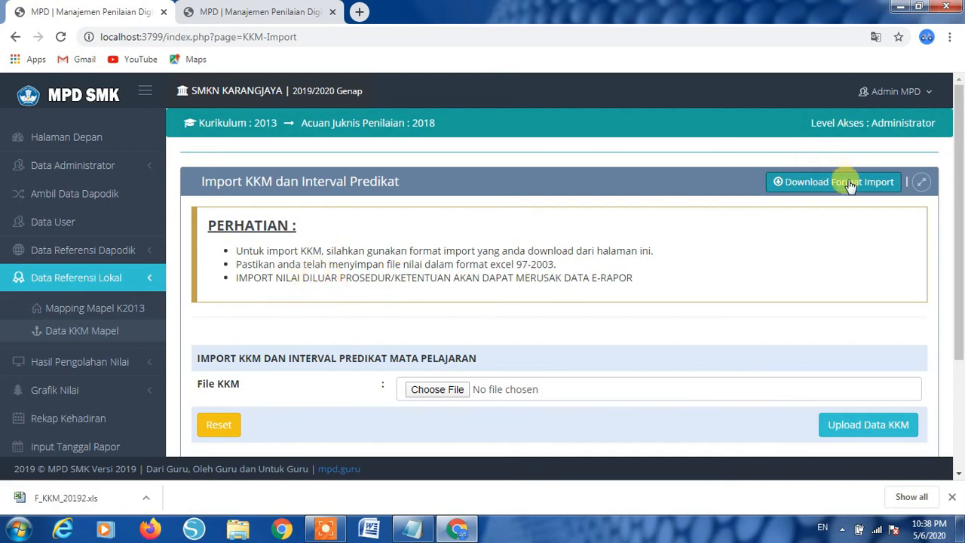
# - Open F_KKM_20192.xls in Excel, look through its subject rows with empty KKM column, then minimize it
pyautogui.click(46, 499)
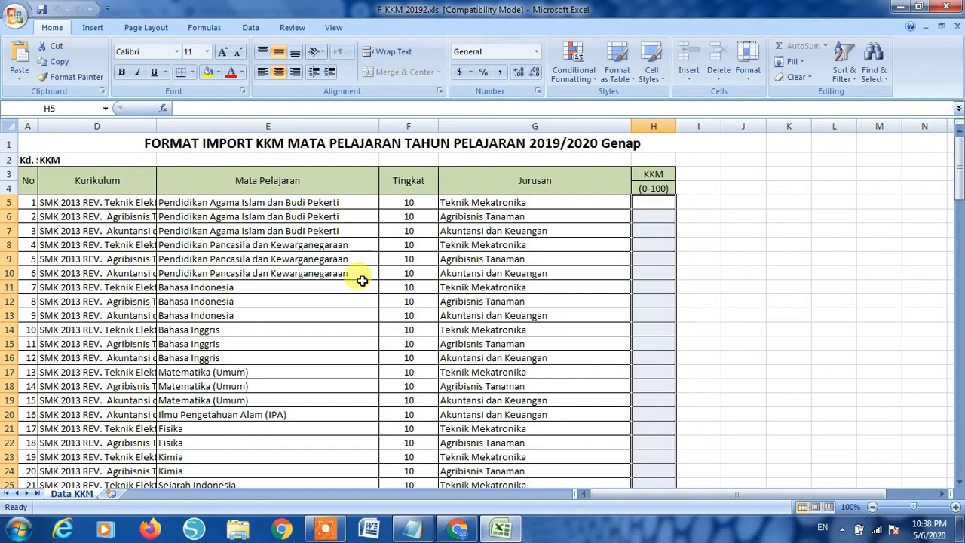
pyautogui.scroll(-9, 390, 342)
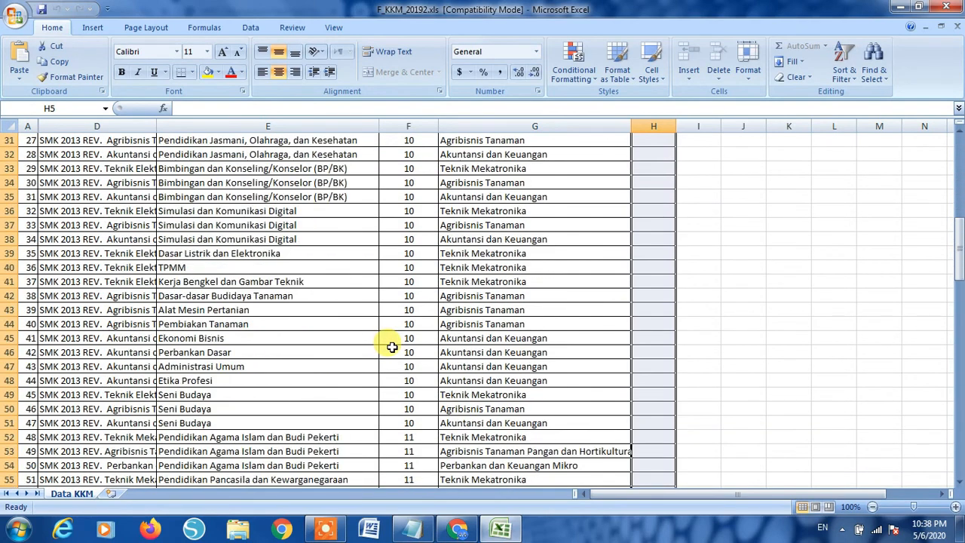
pyautogui.scroll(-19, 392, 347)
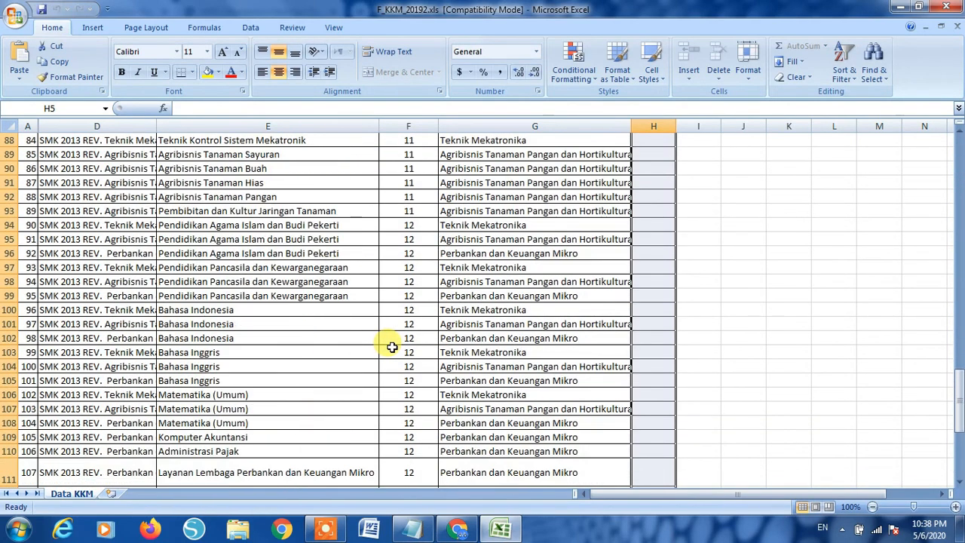
pyautogui.scroll(-8, 392, 346)
pyautogui.scroll(9, 392, 346)
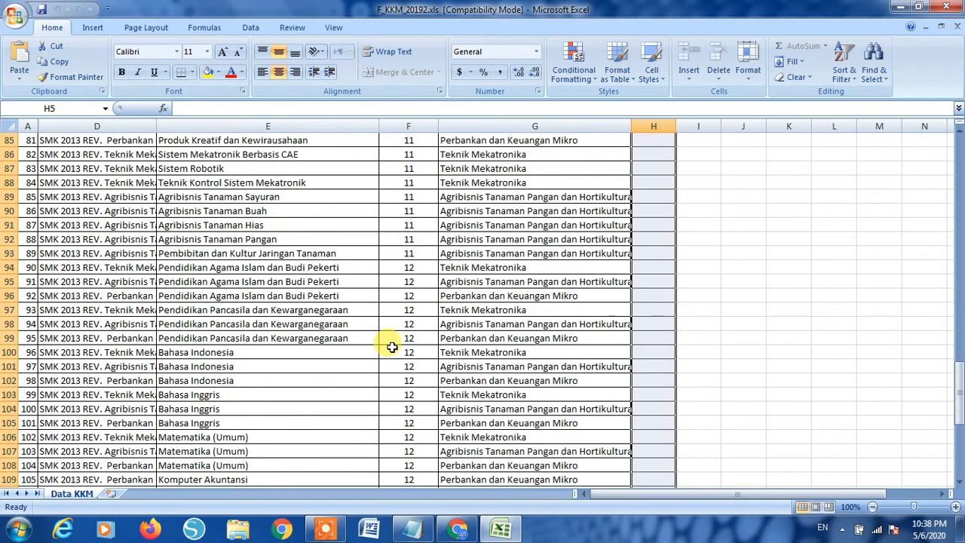
pyautogui.scroll(20, 392, 347)
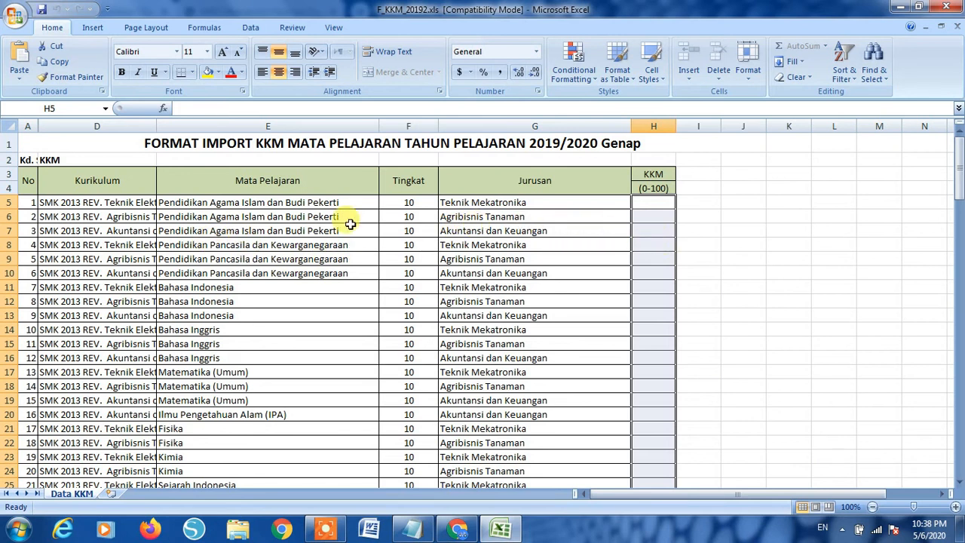
pyautogui.click(655, 204)
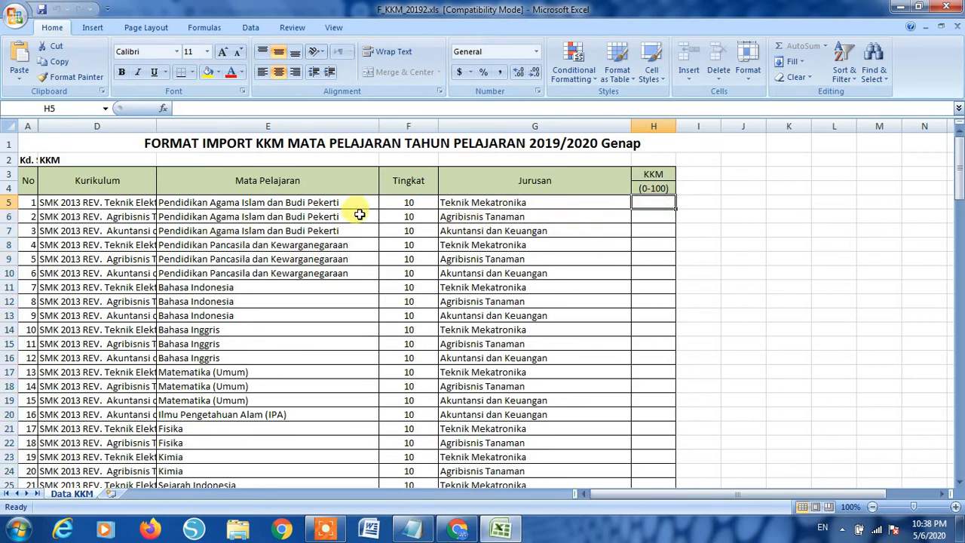
pyautogui.click(896, 8)
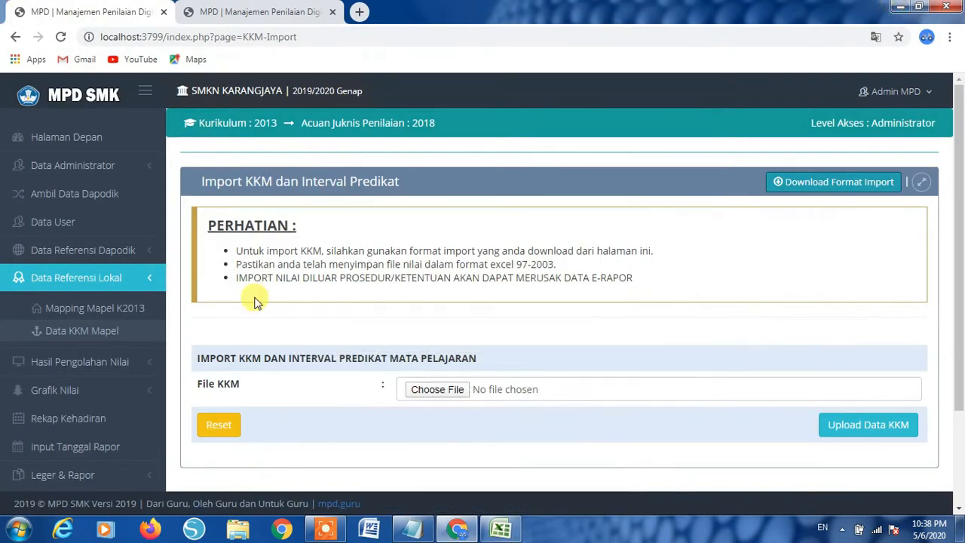
# - Visit Pengolahan Nilai, return to the still-empty Data KKM Mapel list, then bring Excel back
pyautogui.click(30, 363)
pyautogui.scroll(-1, 83, 358)
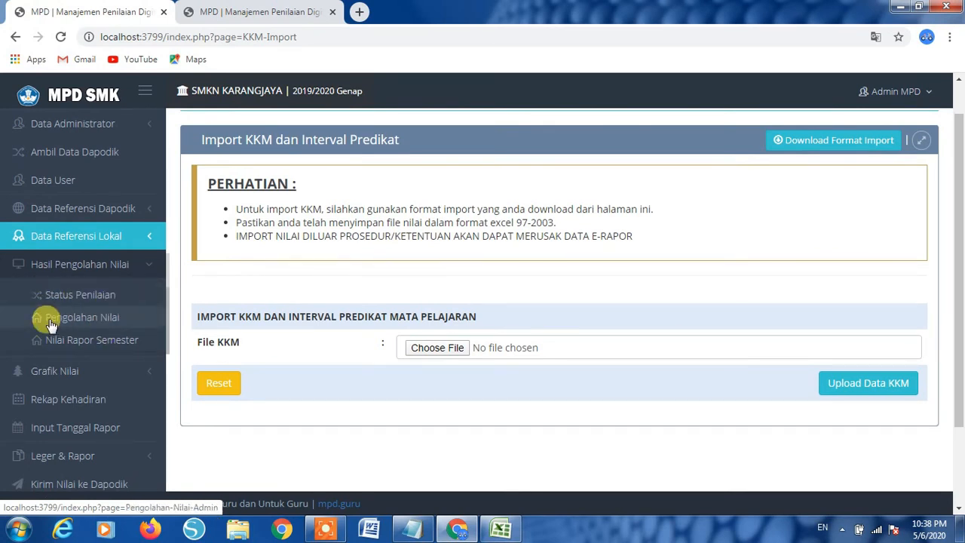
pyautogui.click(98, 318)
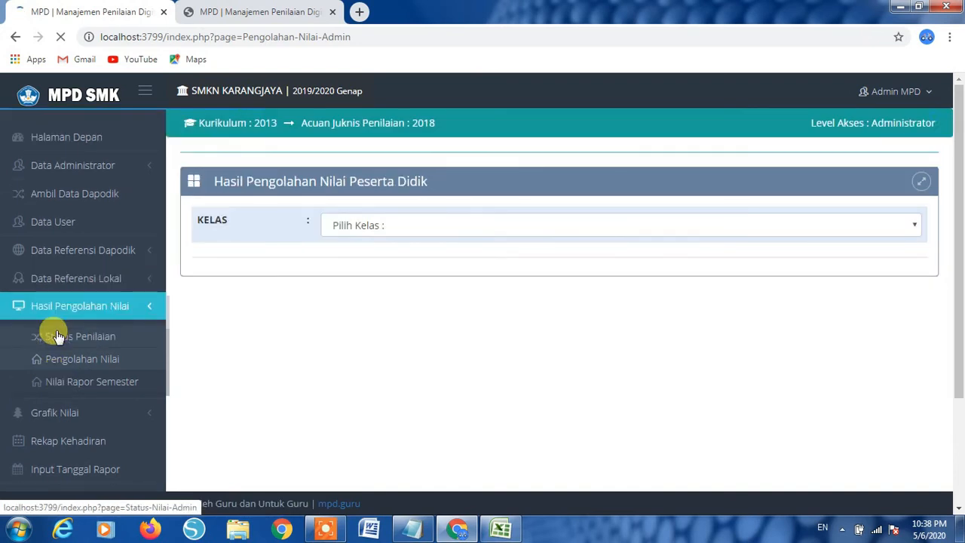
pyautogui.click(100, 278)
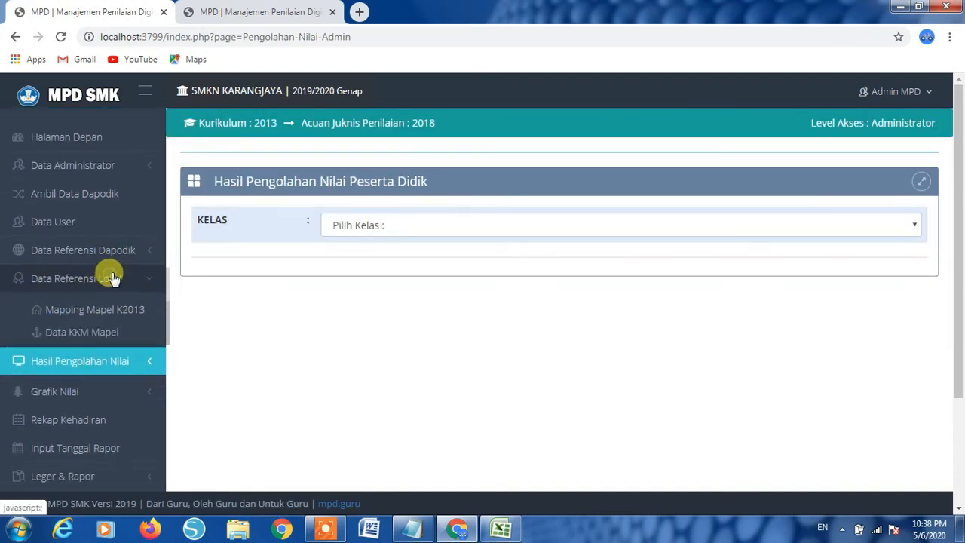
pyautogui.scroll(-1, 113, 275)
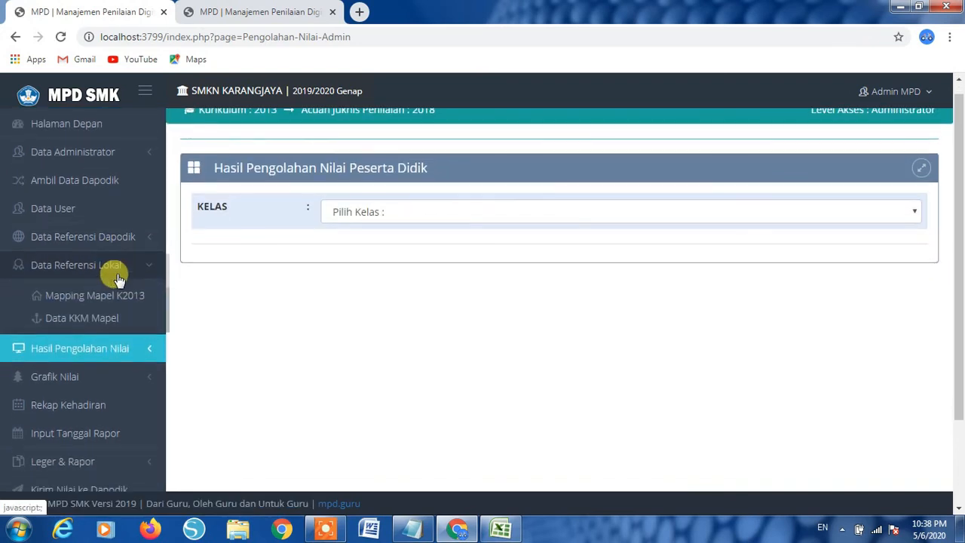
pyautogui.click(95, 320)
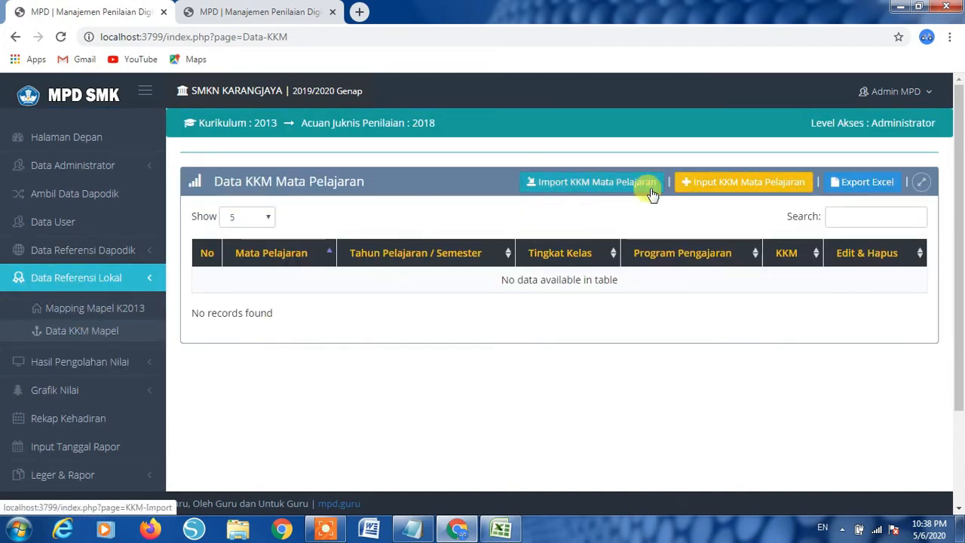
pyautogui.click(125, 251)
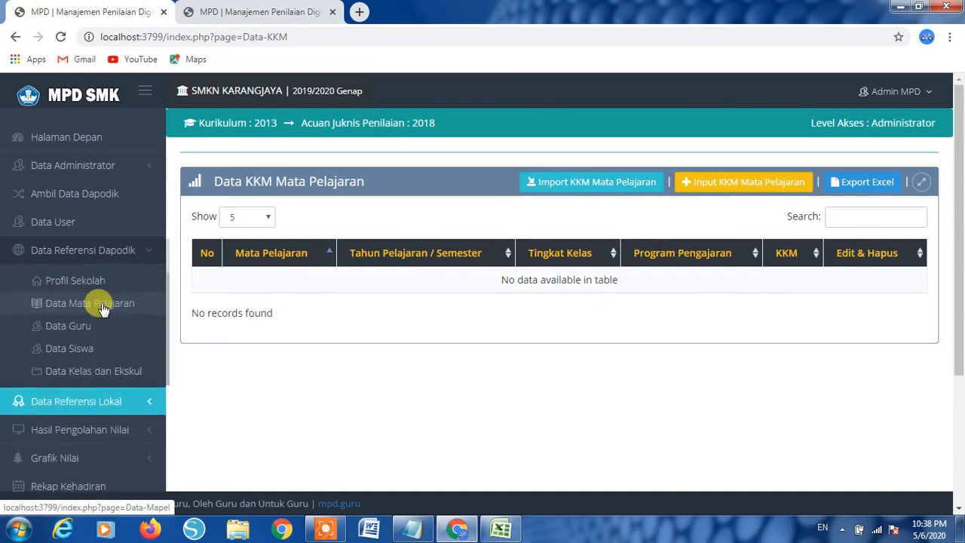
pyautogui.click(146, 403)
pyautogui.scroll(-1, 90, 309)
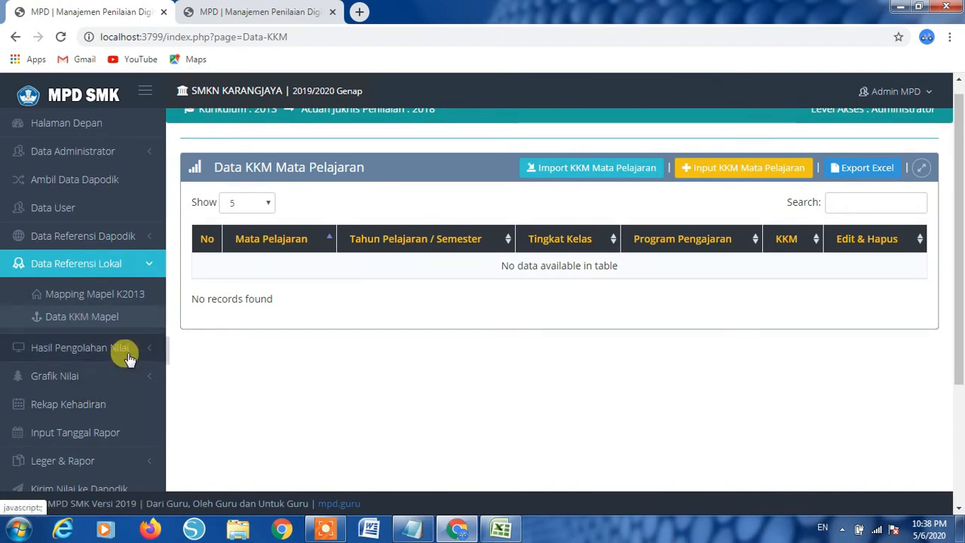
pyautogui.click(482, 530)
# - Fill KKM 75 into H5:H51 for all grade 10 subject rows
pyautogui.click(654, 201)
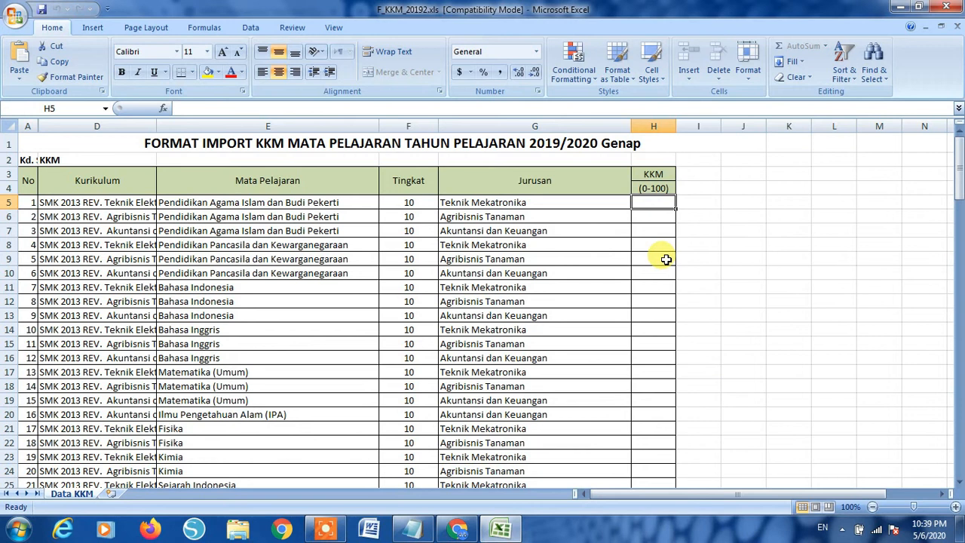
pyautogui.write('75')
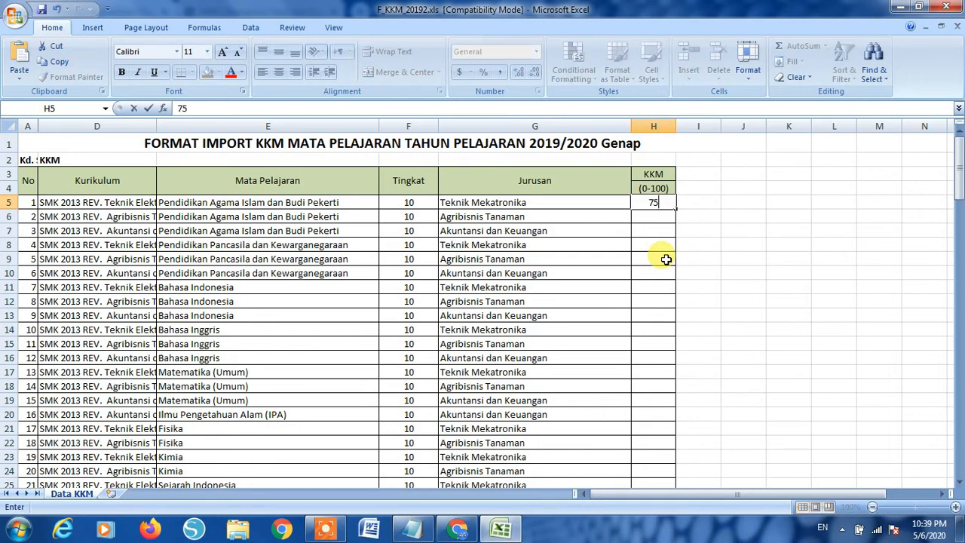
pyautogui.press('Return')
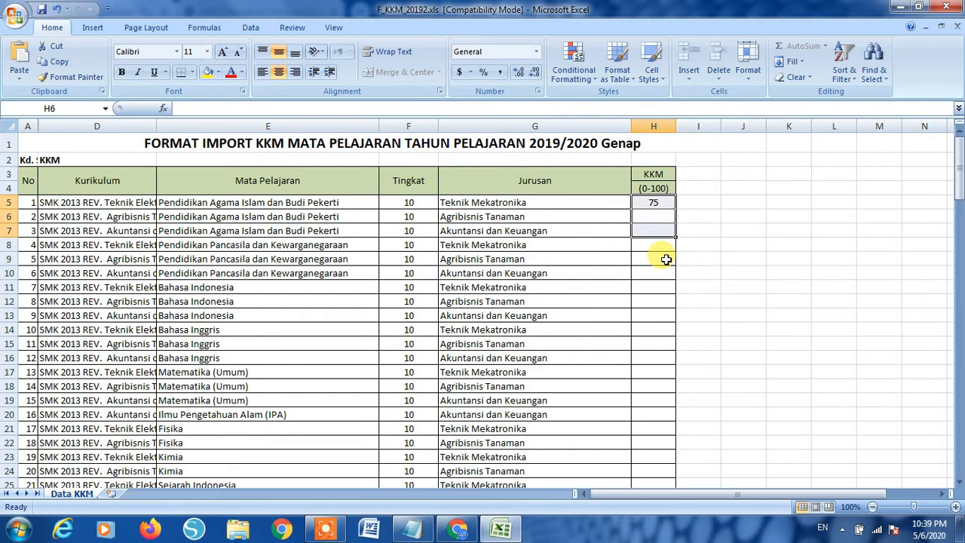
pyautogui.press('Down')
pyautogui.press('Up')
pyautogui.press('Up')
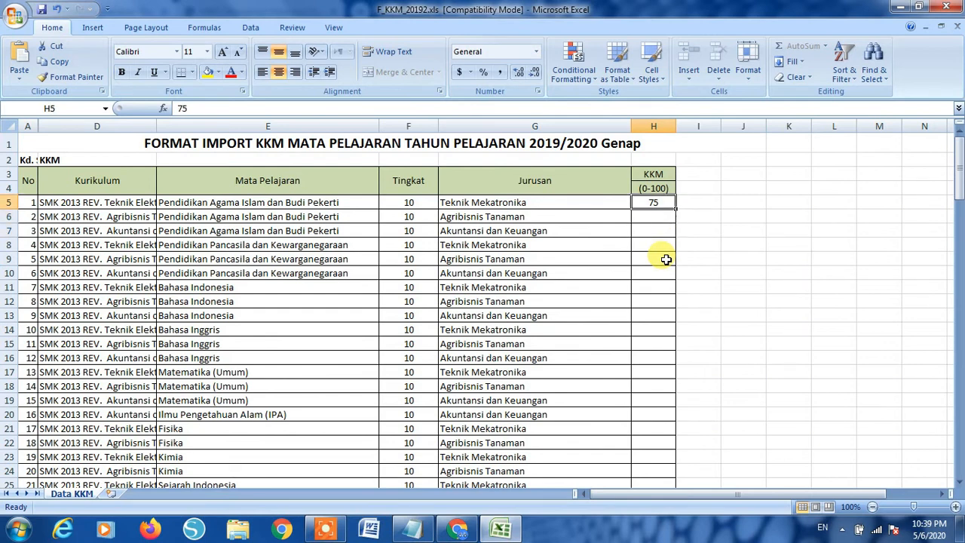
pyautogui.hotkey('shift', 'Down')
pyautogui.hotkey('shift', 'Down')
pyautogui.hotkey('shift', 'Down')
pyautogui.hotkey('shift', 'Down')
pyautogui.hotkey('shift', 'Down')
pyautogui.hotkey('shift', 'Down')
pyautogui.hotkey('shift', 'Down')
pyautogui.hotkey('shift', 'Down')
pyautogui.hotkey('shift', 'Down')
pyautogui.hotkey('shift', 'Down')
pyautogui.hotkey('shift', 'Down')
pyautogui.hotkey('shift', 'Down')
pyautogui.hotkey('shift', 'Down')
pyautogui.hotkey('shift', 'Down')
pyautogui.hotkey('shift', 'Down')
pyautogui.hotkey('shift', 'Down')
pyautogui.hotkey('shift', 'Down')
pyautogui.hotkey('shift', 'Down')
pyautogui.hotkey('shift', 'Down')
pyautogui.hotkey('shift', 'Down')
pyautogui.hotkey('shift', 'Down')
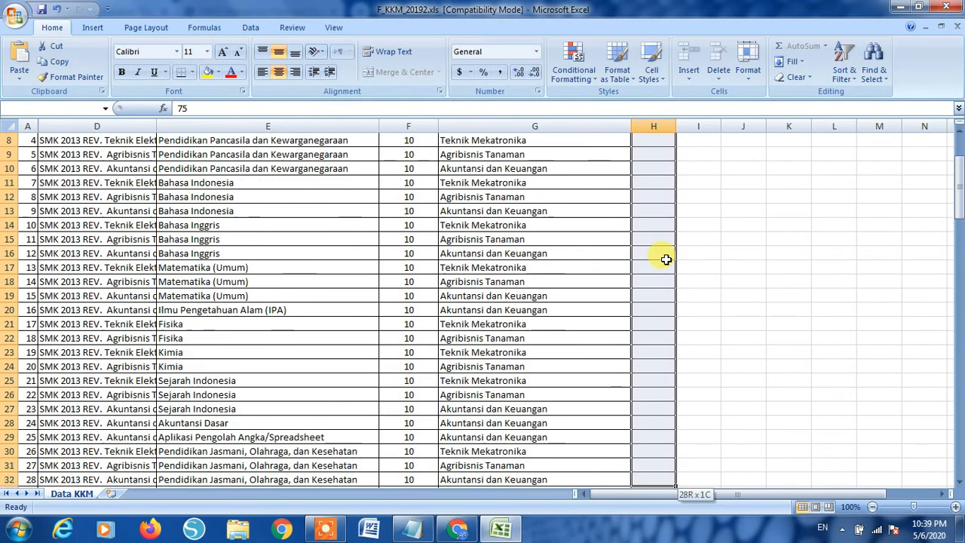
pyautogui.hotkey('shift', 'Up')
pyautogui.hotkey('shift', 'Up')
pyautogui.hotkey('shift', 'Up')
pyautogui.hotkey('shift', 'Up')
pyautogui.hotkey('shift', 'Up')
pyautogui.hotkey('shift', 'Up')
pyautogui.hotkey('shift', 'Up')
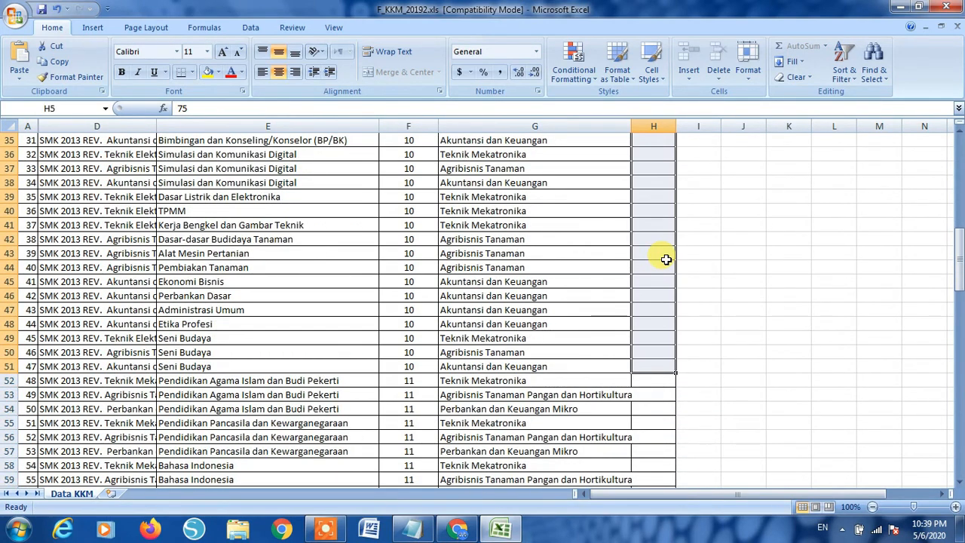
pyautogui.hotkey('ctrl', 'd')
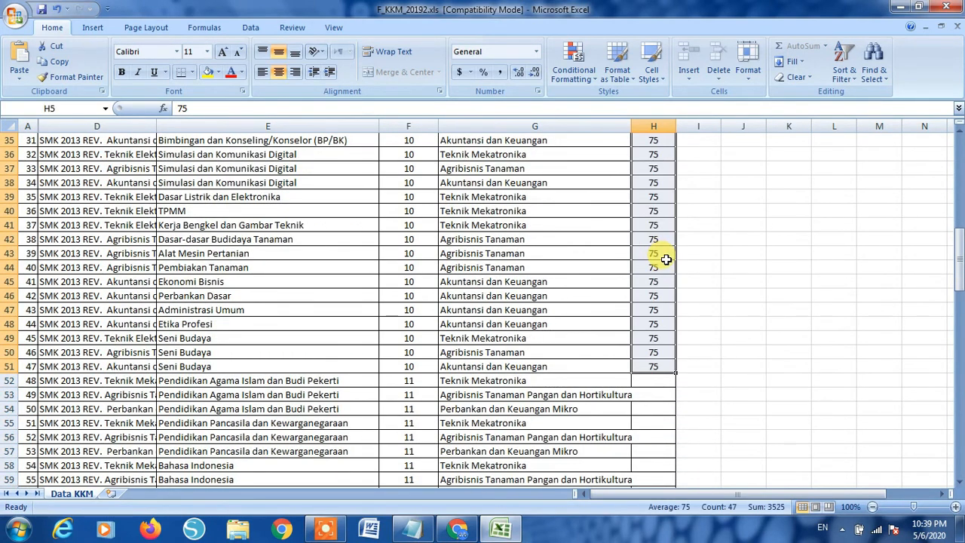
# - Enter 78 in H52 and try pasting it into the grade 11 cells, dismissing the protected-cell warning
pyautogui.click(654, 381)
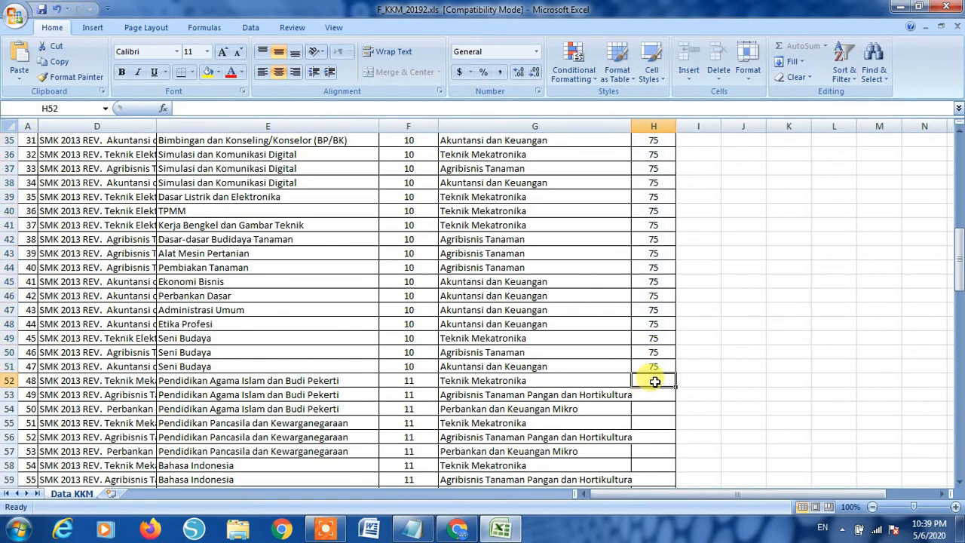
pyautogui.write('78')
pyautogui.moveTo(654, 381); pyautogui.dragTo(654, 381)
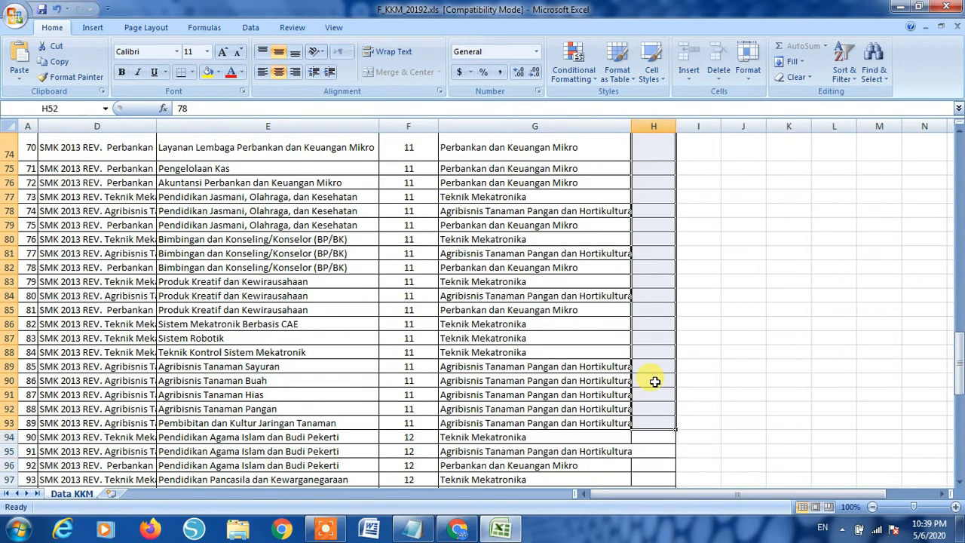
pyautogui.hotkey('ctrl', 'v')
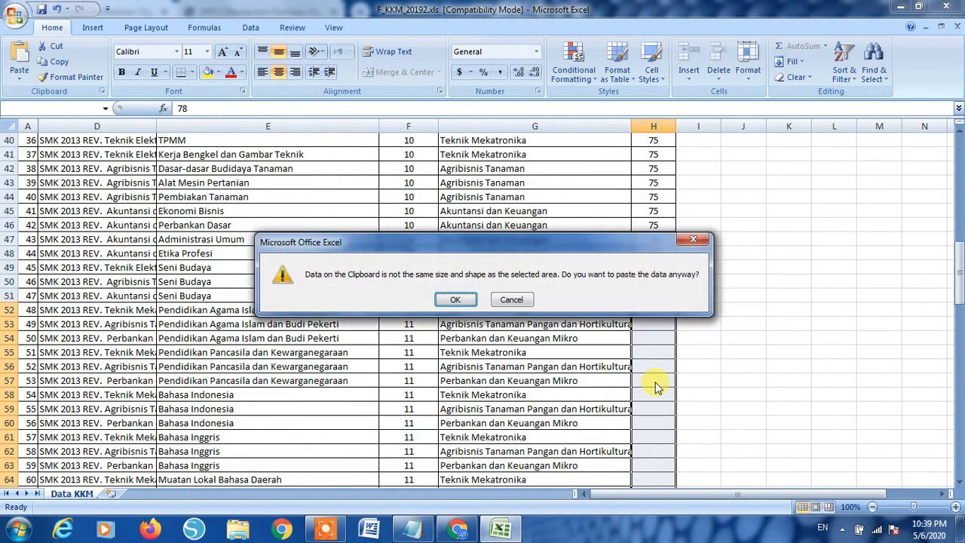
pyautogui.press('Return')
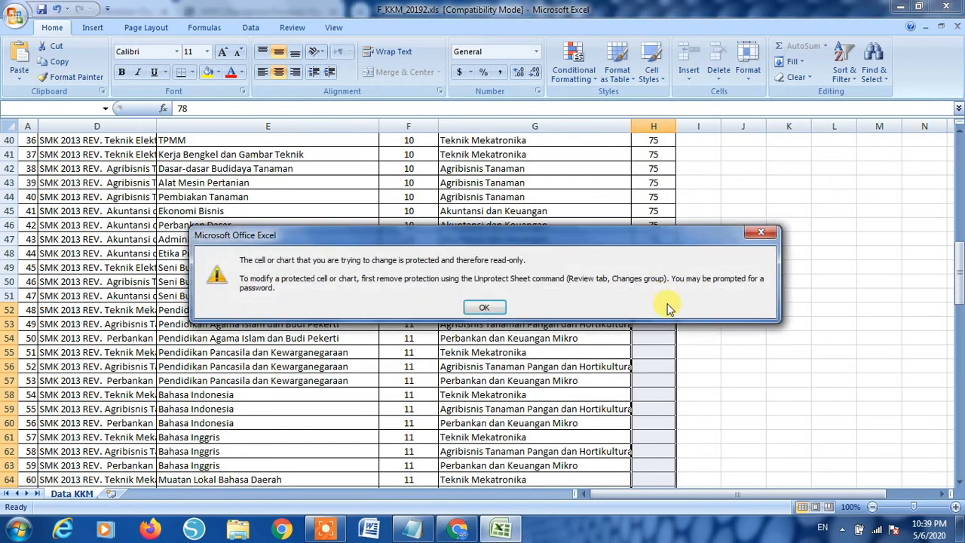
pyautogui.click(760, 232)
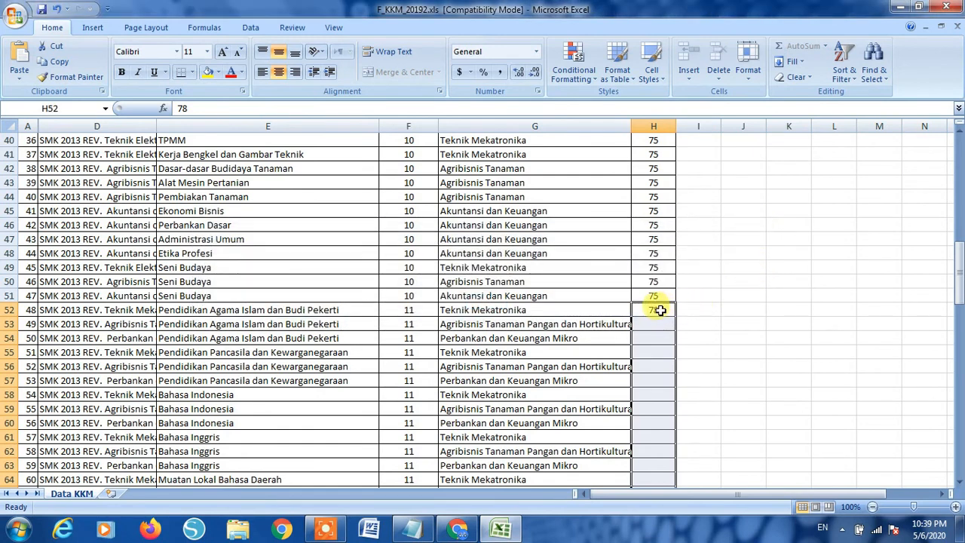
# - Fill 78 down through H52:H93 for every grade 11 subject row
pyautogui.click(661, 310)
pyautogui.hotkey('shift', 'Down')
pyautogui.hotkey('shift', 'Down')
pyautogui.hotkey('shift', 'Down')
pyautogui.hotkey('shift', 'Down')
pyautogui.hotkey('shift', 'Down')
pyautogui.hotkey('shift', 'Down')
pyautogui.hotkey('shift', 'Down')
pyautogui.hotkey('shift', 'Down')
pyautogui.hotkey('shift', 'Down')
pyautogui.hotkey('shift', 'Down')
pyautogui.hotkey('shift', 'Down')
pyautogui.hotkey('shift', 'Down')
pyautogui.hotkey('shift', 'Down')
pyautogui.hotkey('shift', 'Down')
pyautogui.hotkey('shift', 'Down')
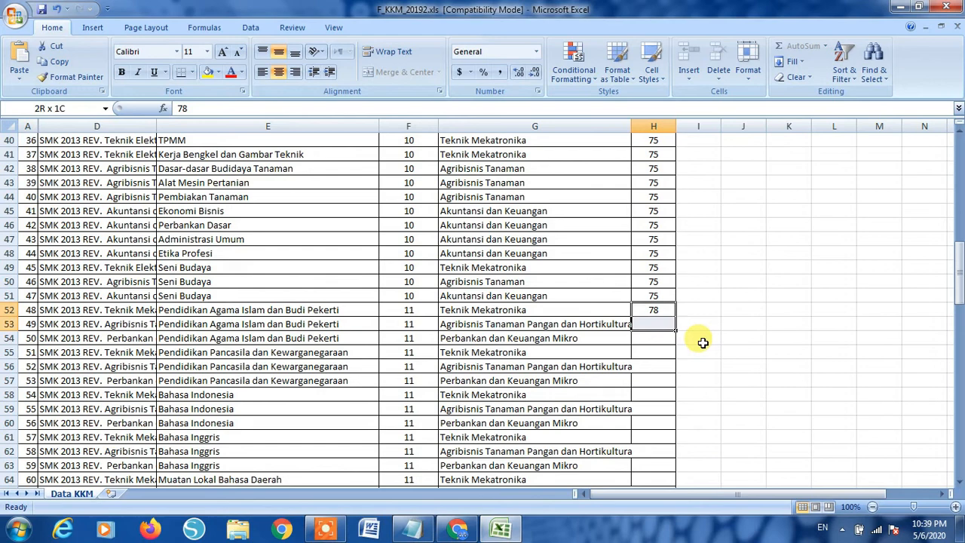
pyautogui.hotkey('shift', 'Down')
pyautogui.hotkey('shift', 'Down')
pyautogui.hotkey('shift', 'Down')
pyautogui.hotkey('shift', 'Down')
pyautogui.hotkey('shift', 'Down')
pyautogui.hotkey('shift', 'Down')
pyautogui.hotkey('shift', 'Down')
pyautogui.hotkey('shift', 'Down')
pyautogui.hotkey('shift', 'Down')
pyautogui.hotkey('shift', 'Down')
pyautogui.hotkey('shift', 'Down')
pyautogui.hotkey('shift', 'Down')
pyautogui.hotkey('shift', 'Down')
pyautogui.hotkey('shift', 'Down')
pyautogui.hotkey('shift', 'Down')
pyautogui.hotkey('shift', 'Down')
pyautogui.hotkey('shift', 'Down')
pyautogui.hotkey('shift', 'Down')
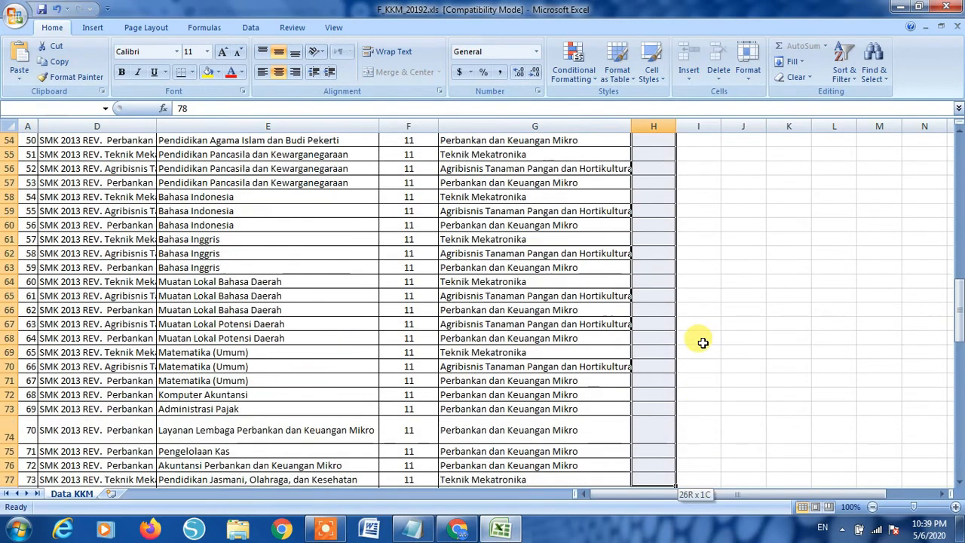
pyautogui.hotkey('shift', 'Down')
pyautogui.hotkey('shift', 'Down')
pyautogui.hotkey('shift', 'Down')
pyautogui.hotkey('shift', 'Down')
pyautogui.hotkey('shift', 'Down')
pyautogui.hotkey('shift', 'Down')
pyautogui.hotkey('shift', 'Down')
pyautogui.hotkey('shift', 'Down')
pyautogui.hotkey('shift', 'Down')
pyautogui.hotkey('shift', 'Down')
pyautogui.hotkey('shift', 'Down')
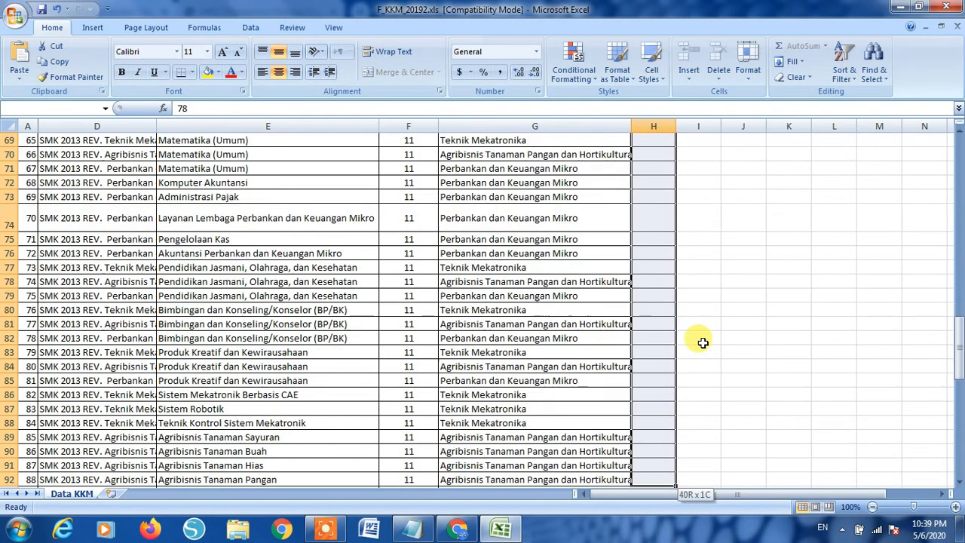
pyautogui.hotkey('shift', 'Up')
pyautogui.hotkey('shift', 'Up')
pyautogui.hotkey('shift', 'Up')
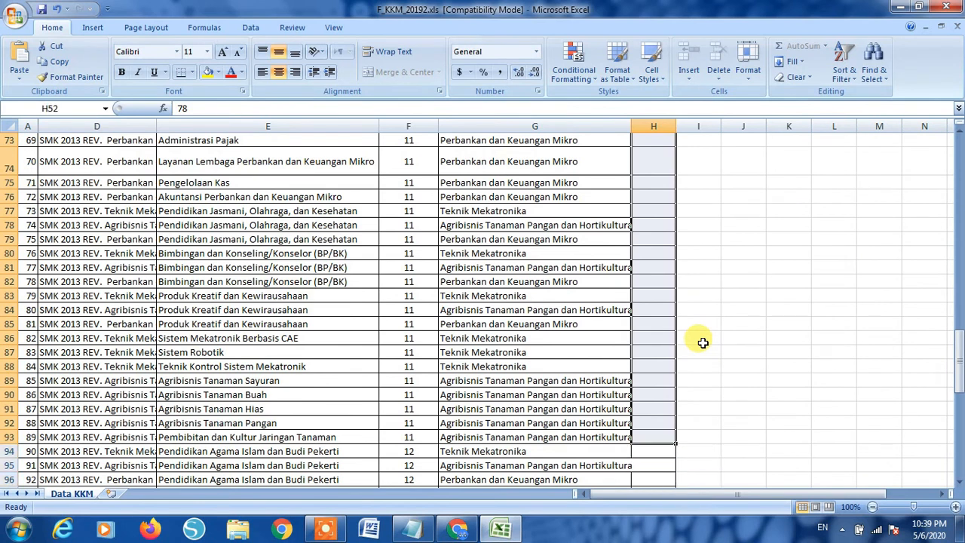
pyautogui.hotkey('ctrl', 'd')
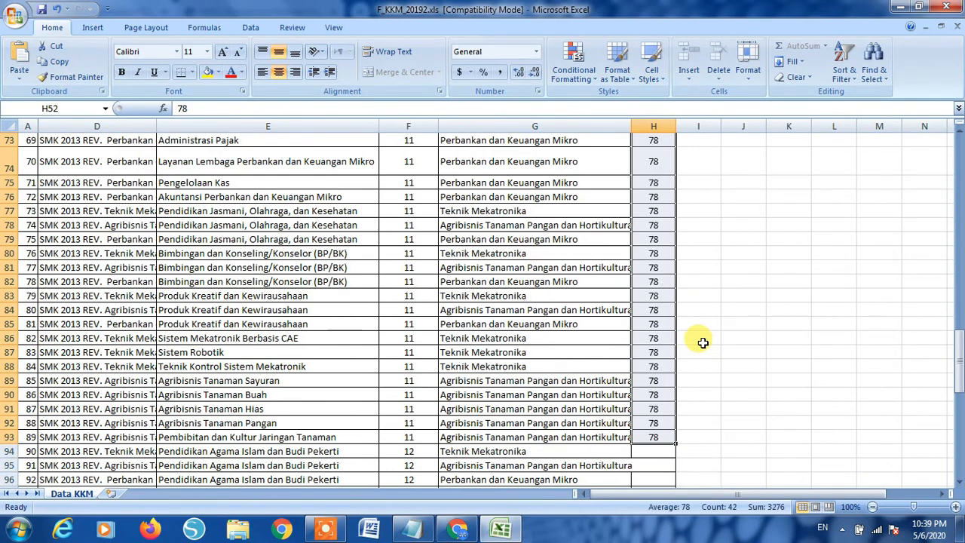
pyautogui.click(653, 450)
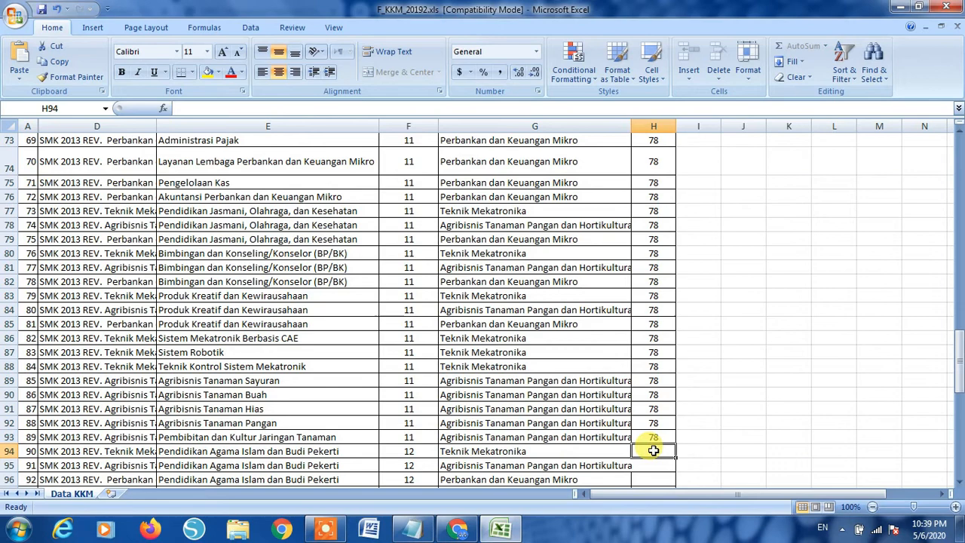
# - Fill KKM 80 into H94:H126 for the grade 12 rows and close the workbook
pyautogui.write('80')
pyautogui.moveTo(653, 450); pyautogui.dragTo(652, 450)
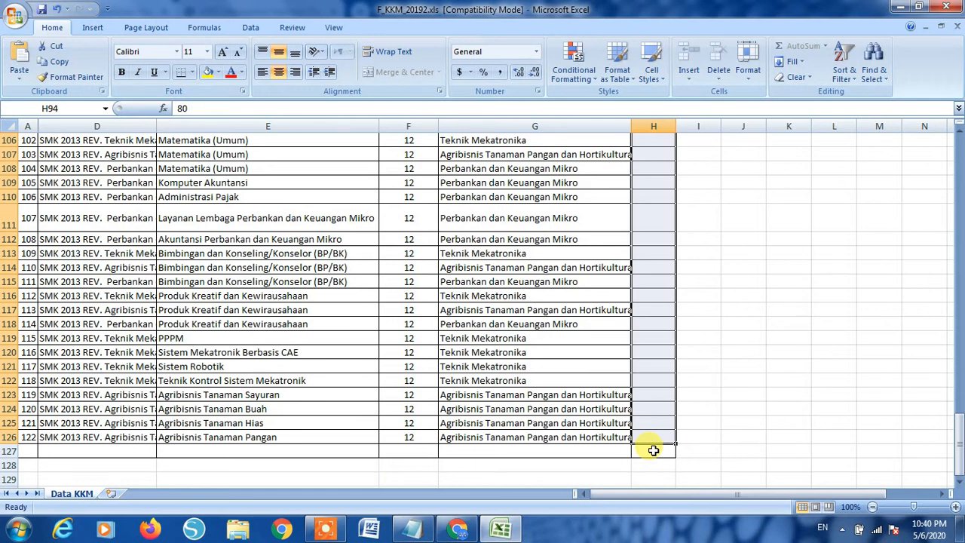
pyautogui.moveTo(652, 450); pyautogui.dragTo(653, 450)
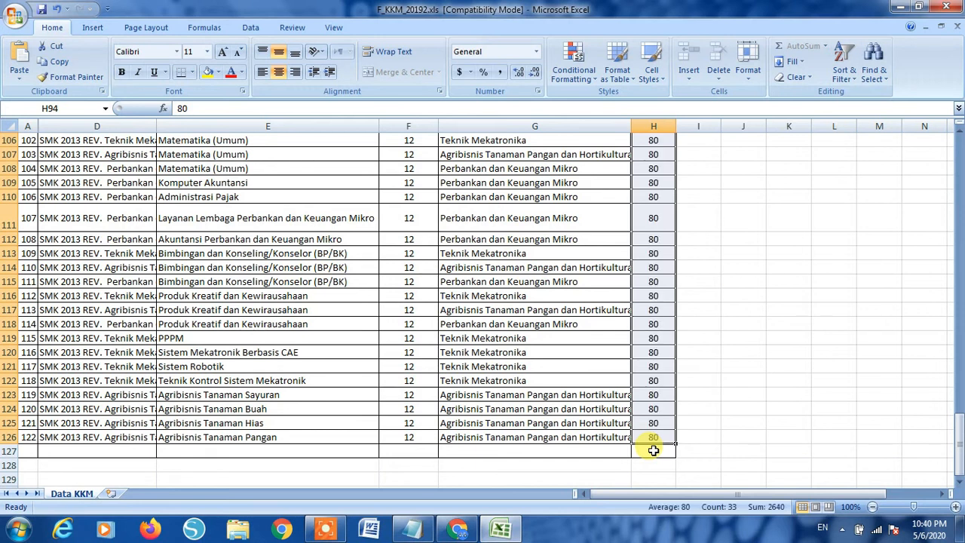
pyautogui.click(776, 391)
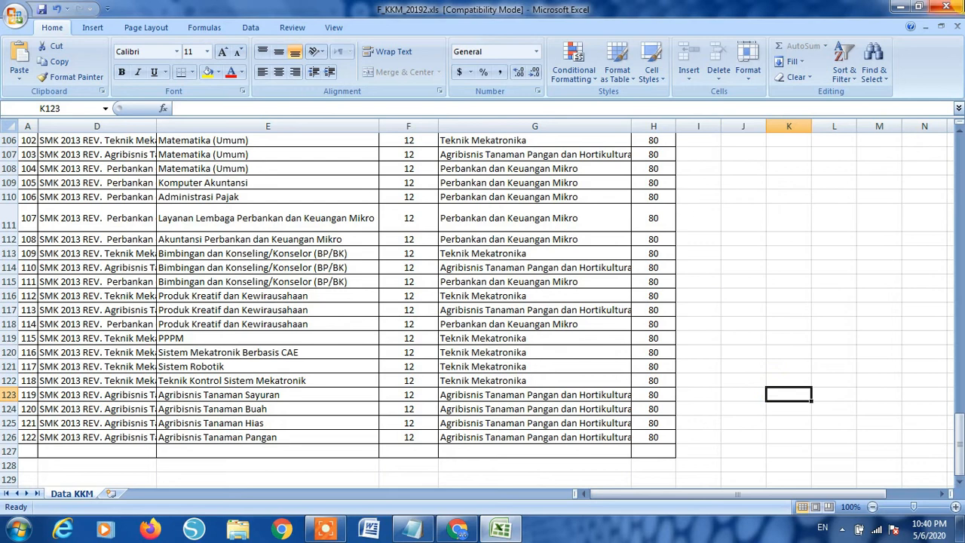
pyautogui.click(947, 7)
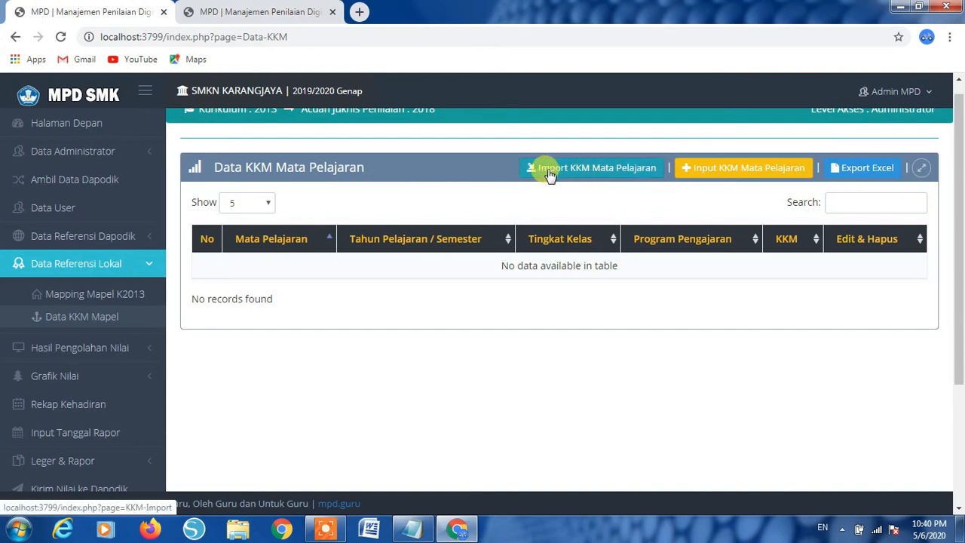
# - Upload F_KKM_20192.xls from Downloads through the Import KKM Mata Pelajaran form
pyautogui.click(615, 178)
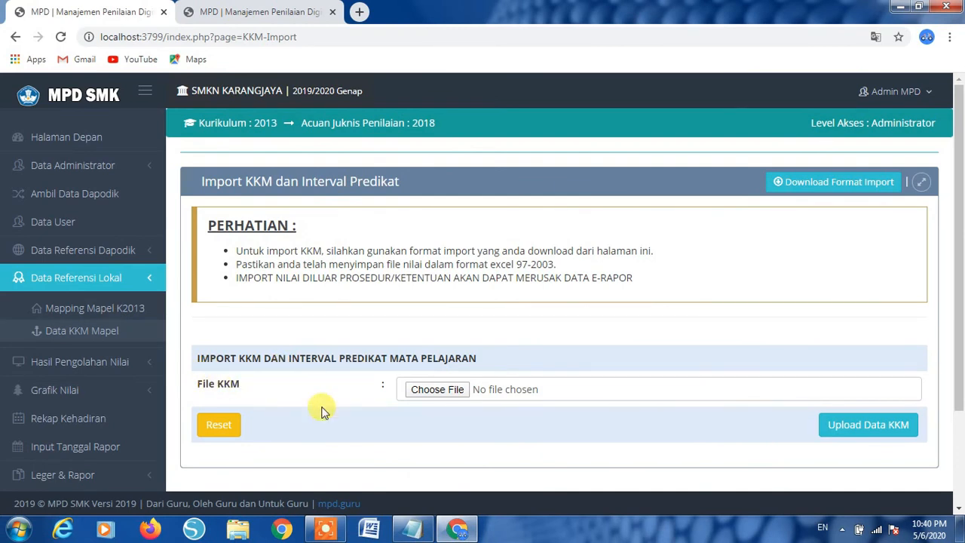
pyautogui.click(443, 393)
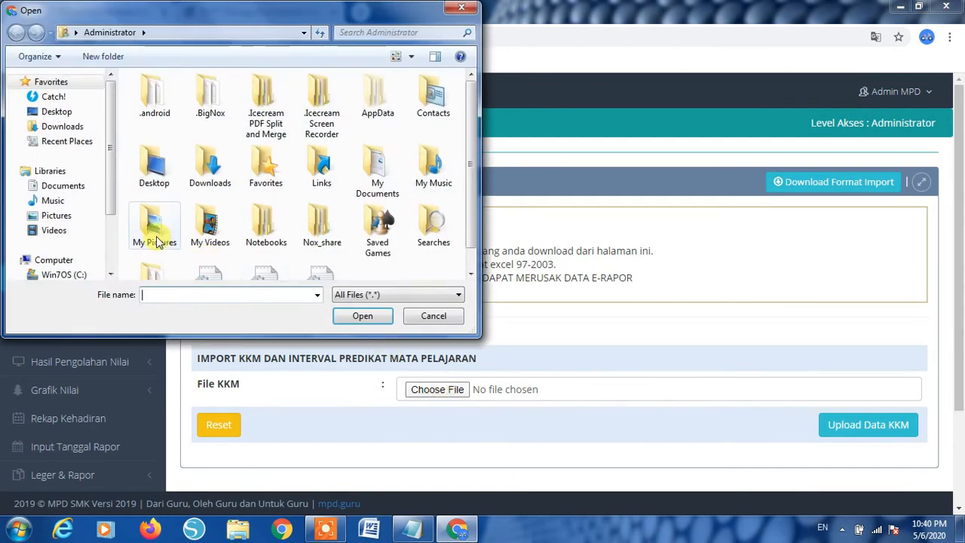
pyautogui.click(65, 128)
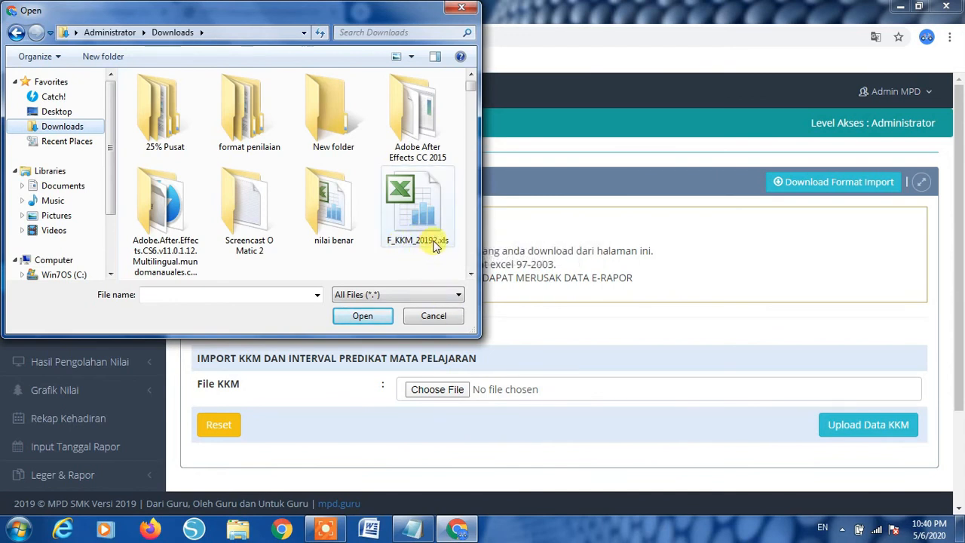
pyautogui.click(414, 215)
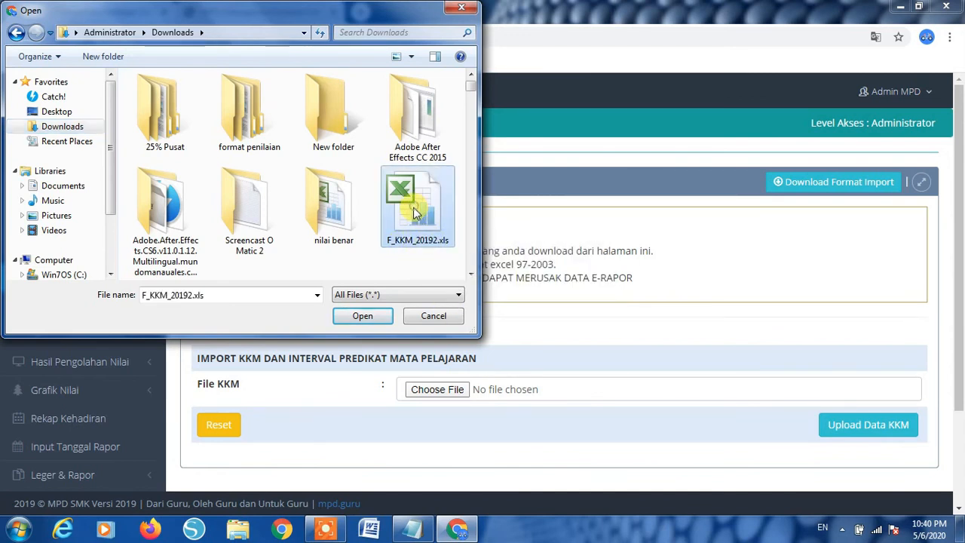
pyautogui.click(361, 315)
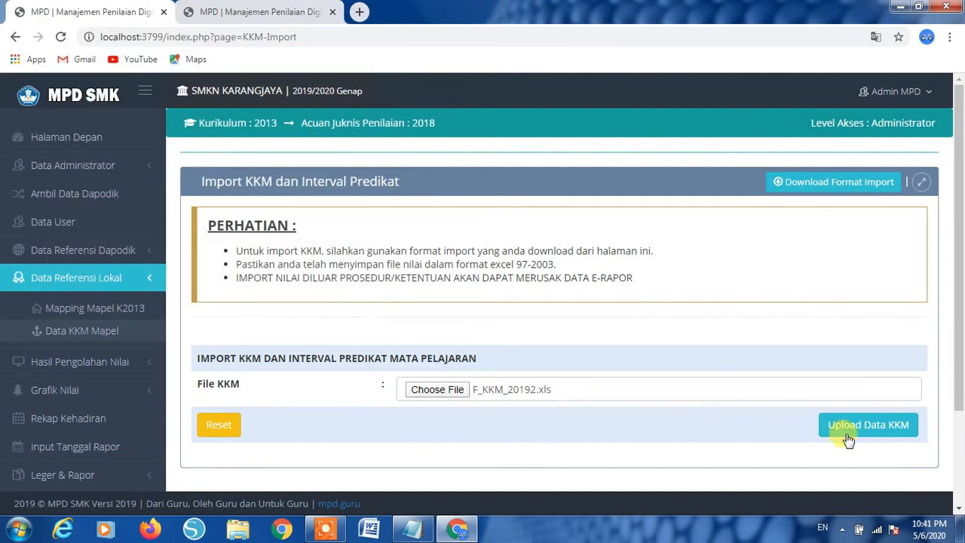
pyautogui.click(845, 428)
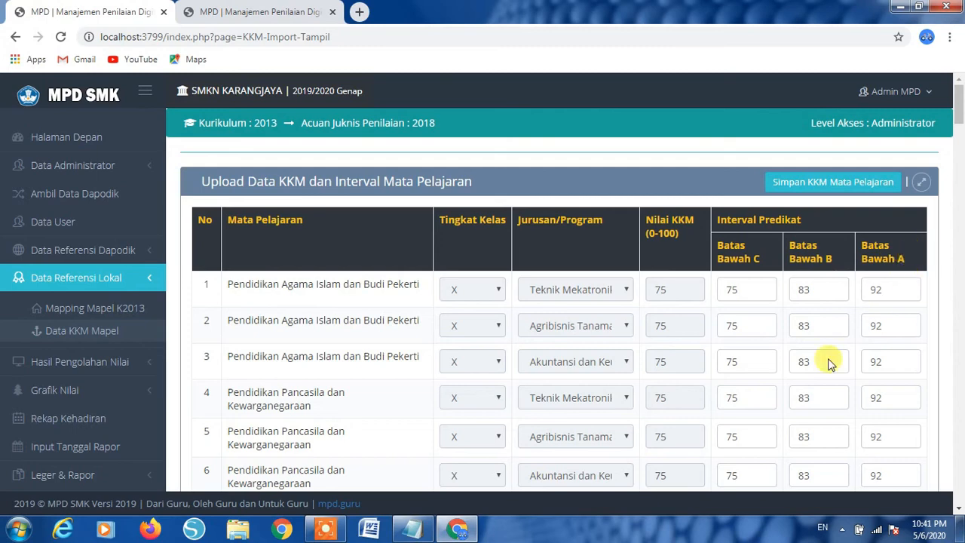
# - Save the imported values with Simpan KKM Mata Pelajaran and dismiss the completion alert
pyautogui.scroll(-2, 786, 367)
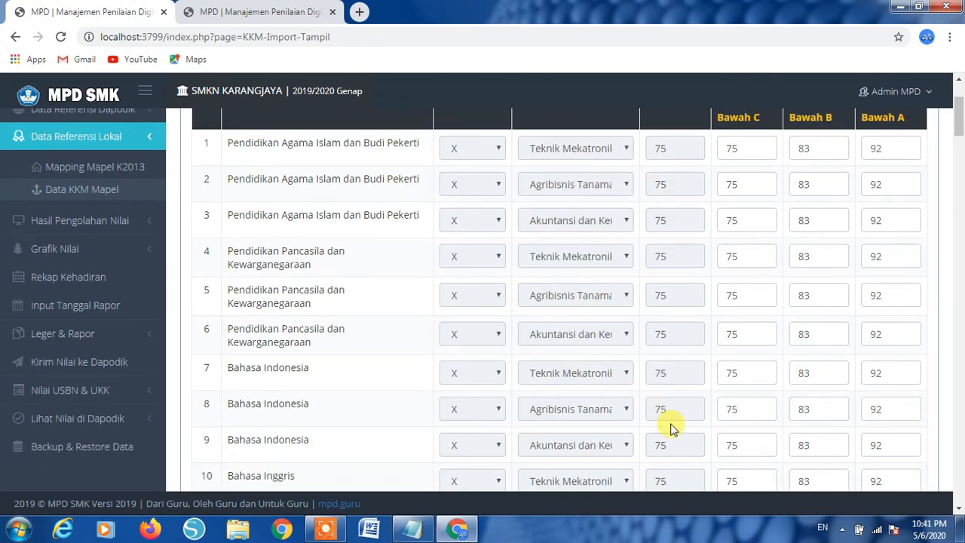
pyautogui.scroll(-15, 673, 428)
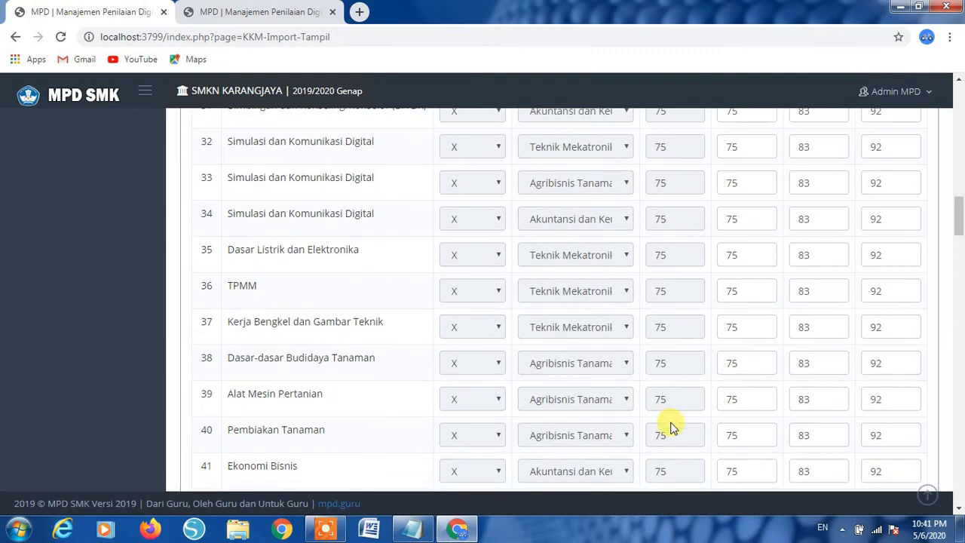
pyautogui.scroll(-13, 673, 427)
pyautogui.scroll(-20, 725, 386)
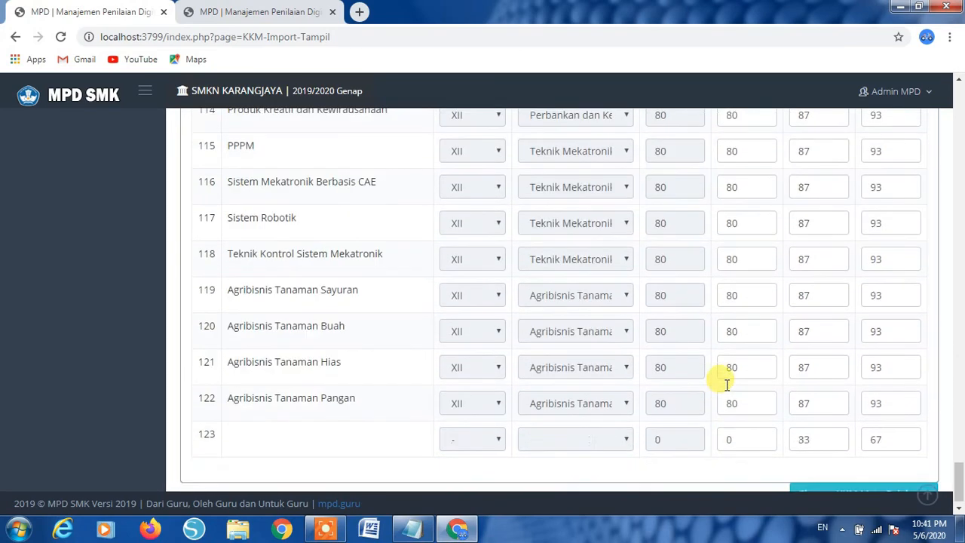
pyautogui.scroll(-1, 726, 386)
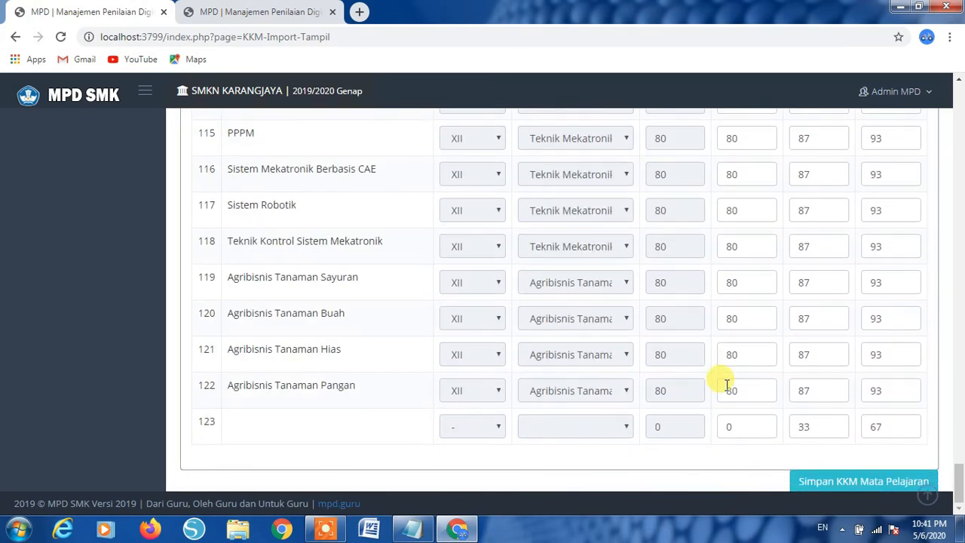
pyautogui.click(820, 482)
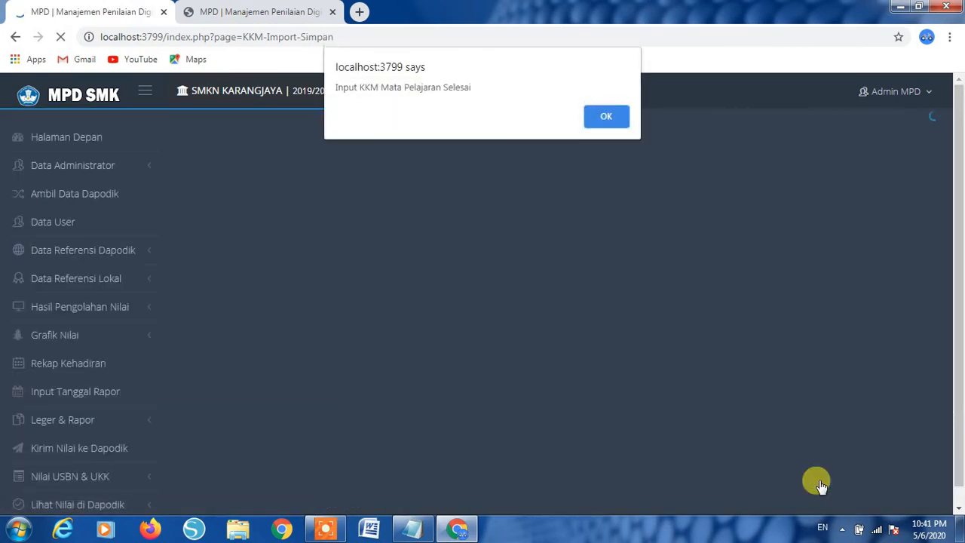
pyautogui.click(605, 116)
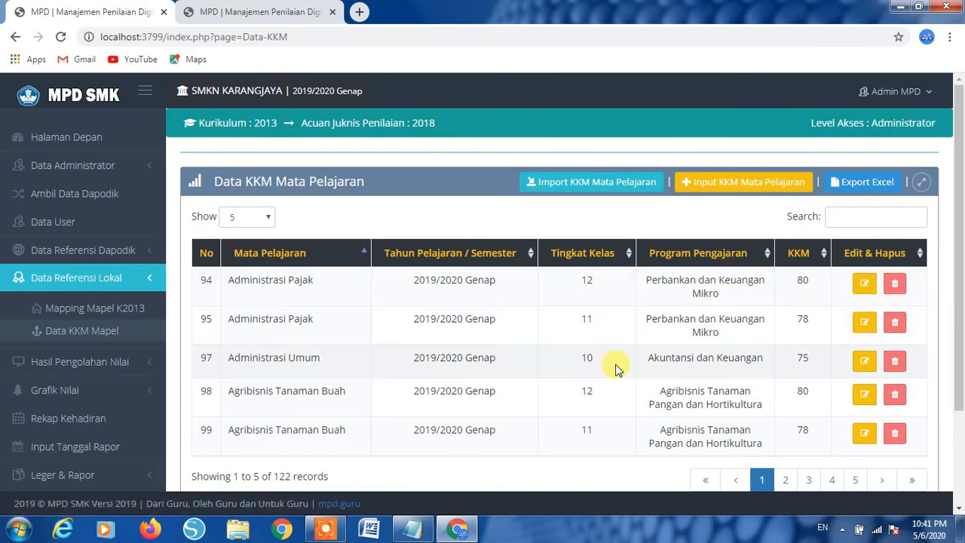
# - Review the 122 KKM records (75, 78, 80 by grade), then expand Data Referensi Dapodik
pyautogui.scroll(-2, 615, 369)
pyautogui.scroll(2, 616, 369)
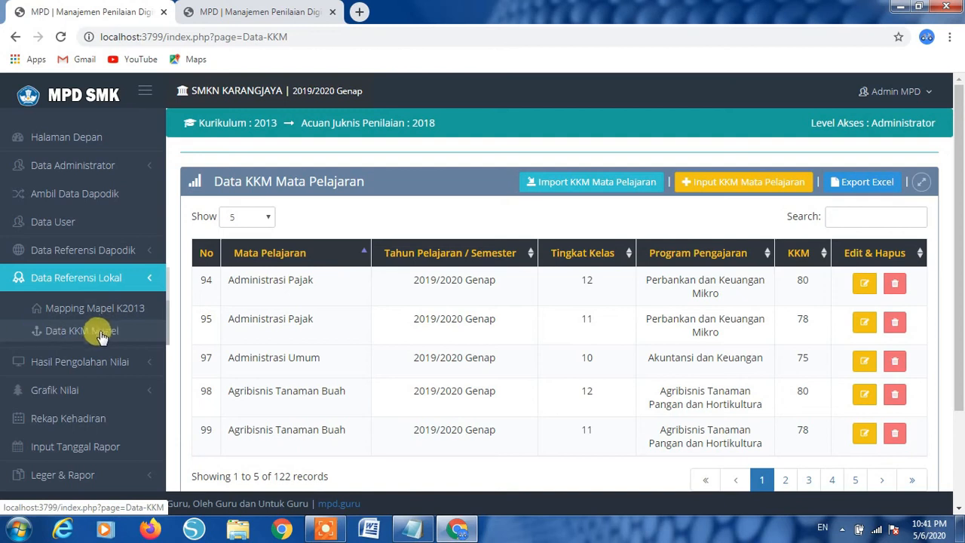
pyautogui.click(43, 253)
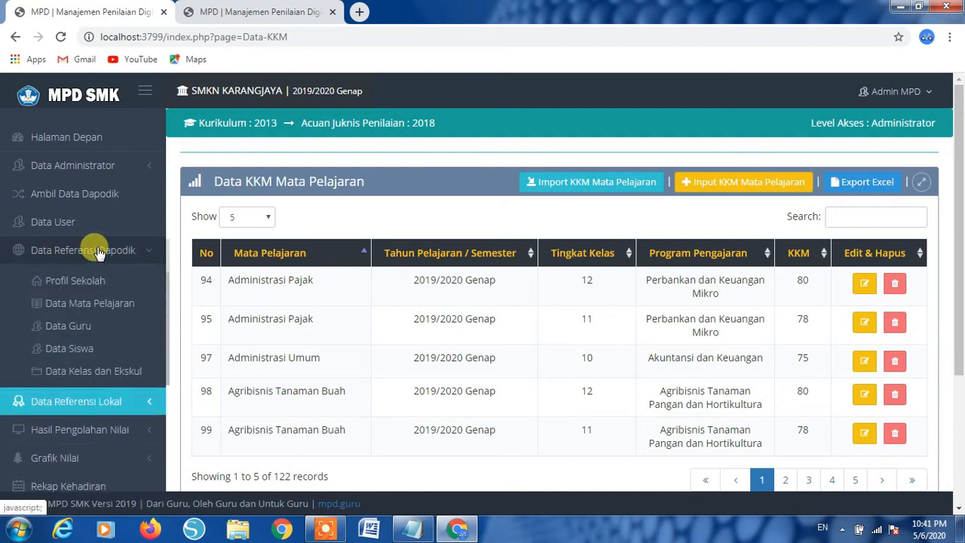
# - View the 42 subjects in Data Mata Pelajaran, then expand the Hasil Pengolahan Nilai section
pyautogui.click(49, 309)
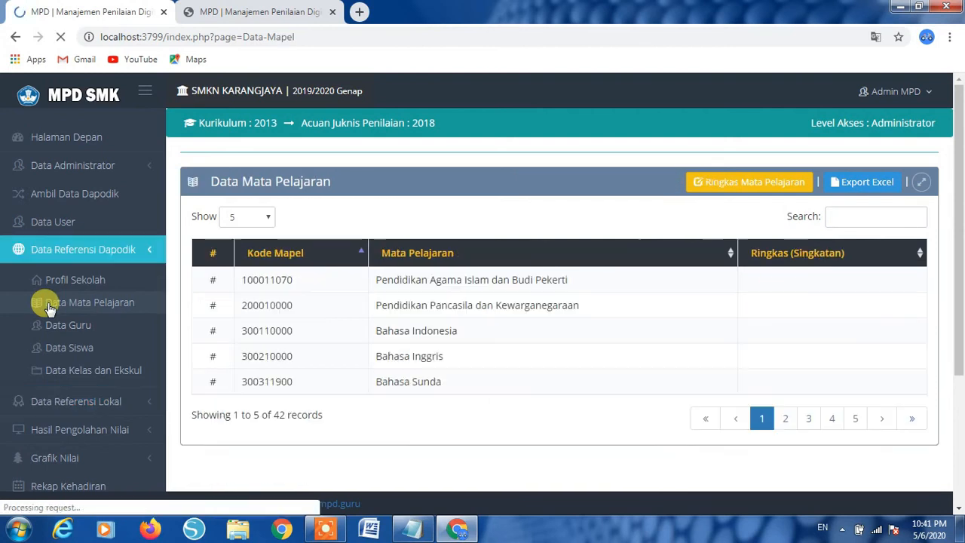
pyautogui.click(138, 250)
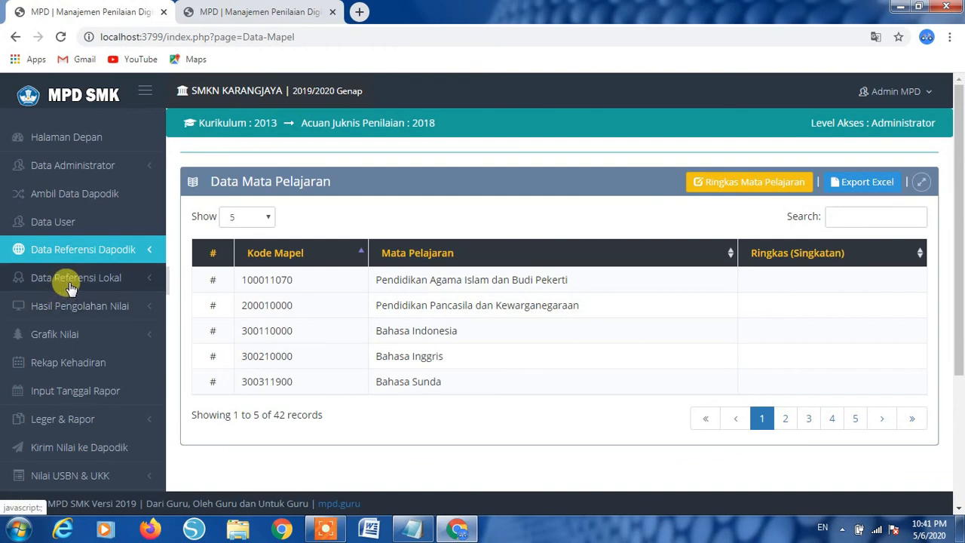
pyautogui.click(94, 285)
pyautogui.scroll(-1, 92, 283)
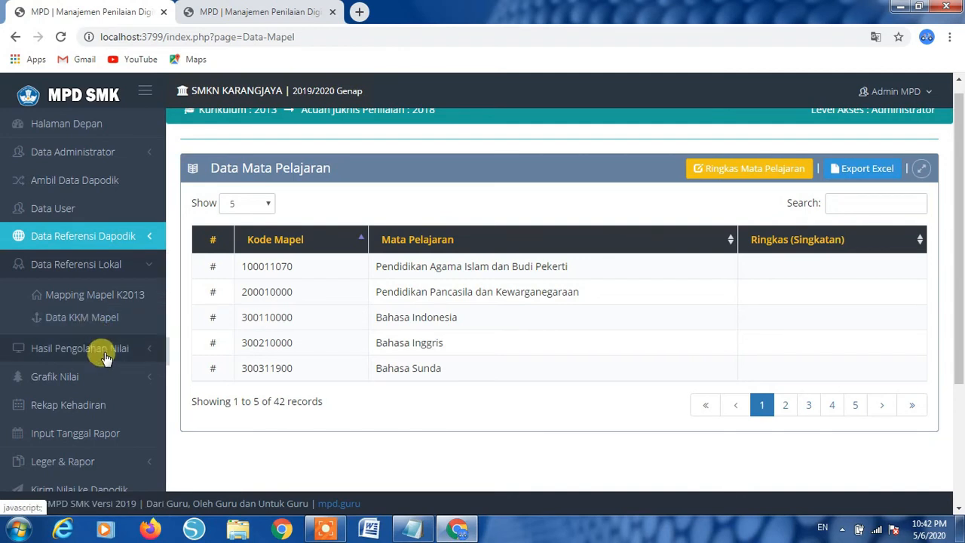
pyautogui.click(101, 349)
pyautogui.scroll(-1, 98, 324)
# - Show Status Penilaian for class X TM 1: three subjects, all still incomplete
pyautogui.click(97, 301)
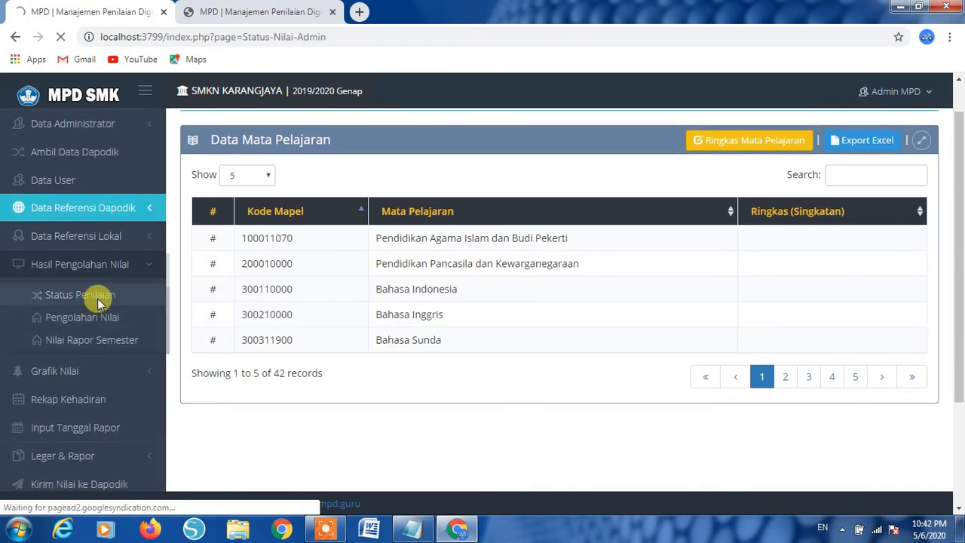
pyautogui.click(344, 224)
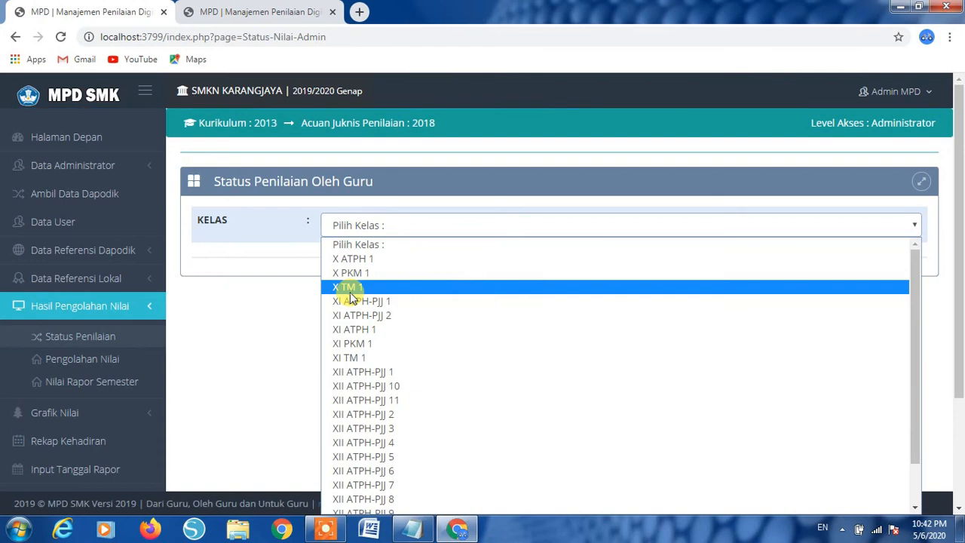
pyautogui.click(349, 291)
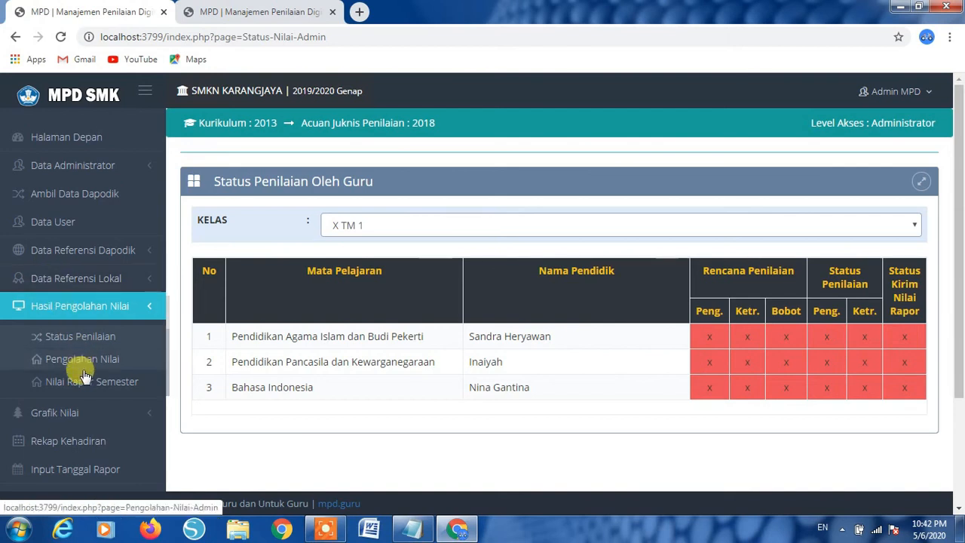
pyautogui.click(71, 279)
# - Load the SMK 2013 REV. Teknik Elektronika subject mapping in Mapping Mapel K2013
pyautogui.click(47, 300)
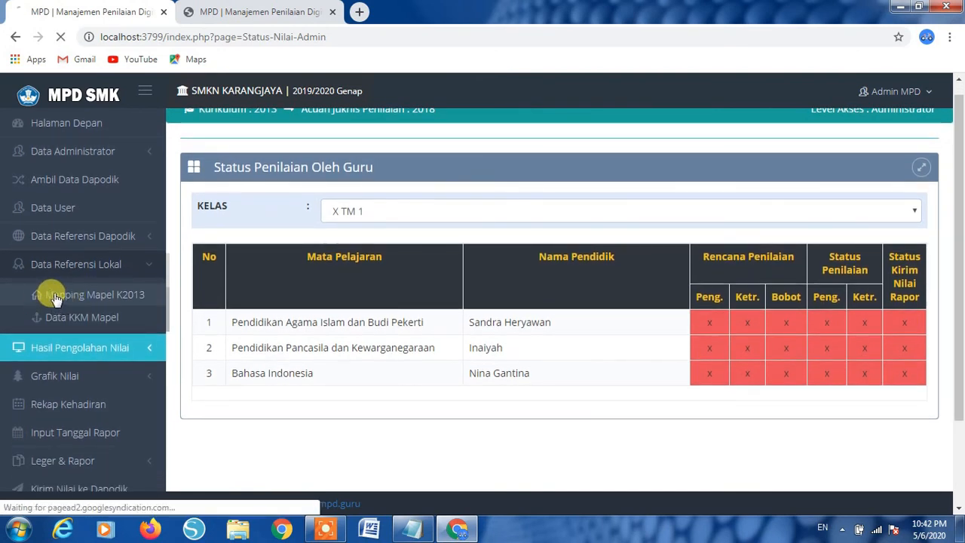
pyautogui.click(428, 225)
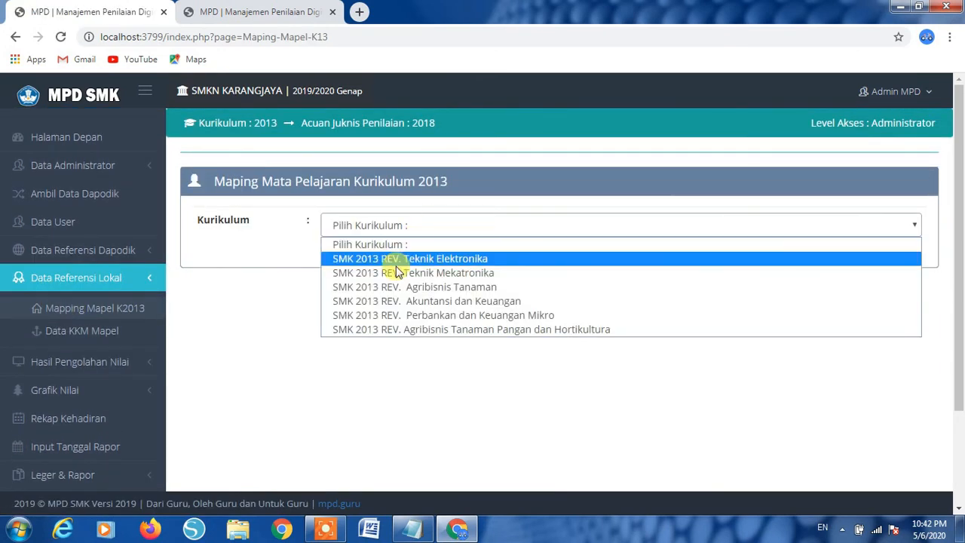
pyautogui.click(390, 260)
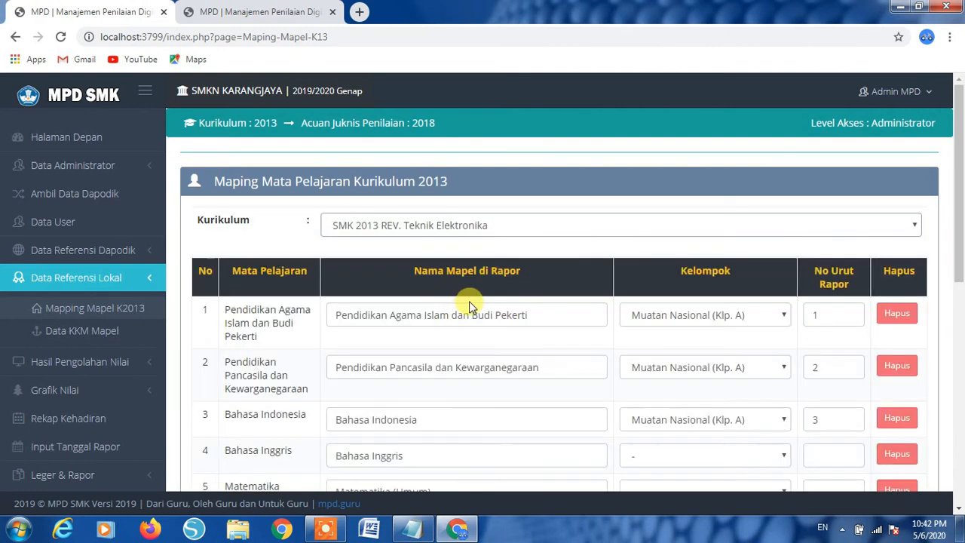
pyautogui.scroll(-3, 497, 388)
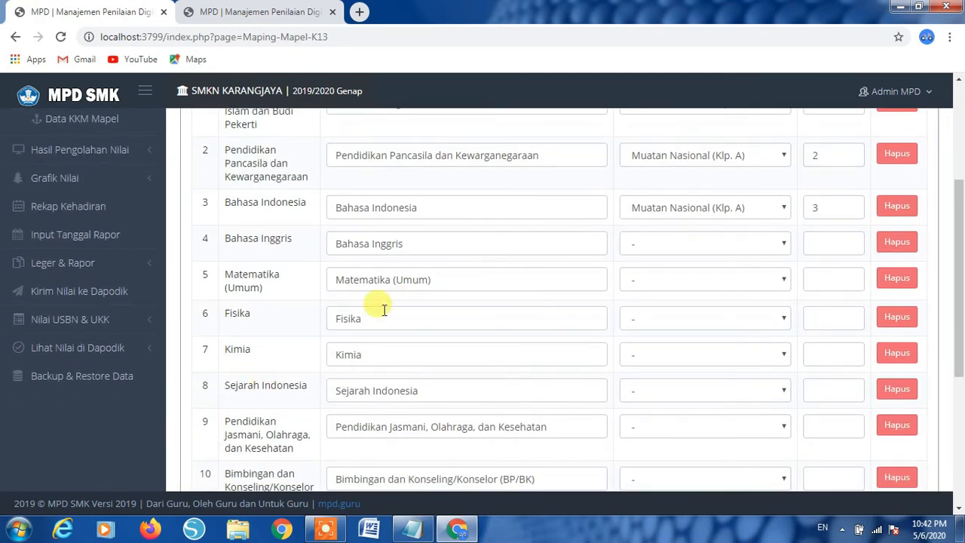
pyautogui.scroll(-1, 415, 469)
pyautogui.scroll(-1, 415, 469)
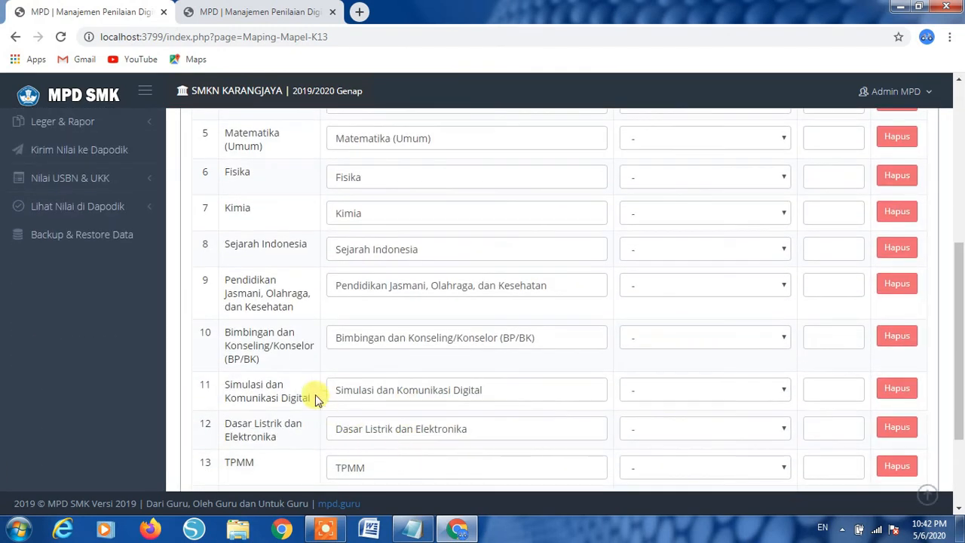
# - Place Sejarah Indonesia in Muatan Nasional (Klp. A) at report order 4 and save the mapping
pyautogui.click(750, 337)
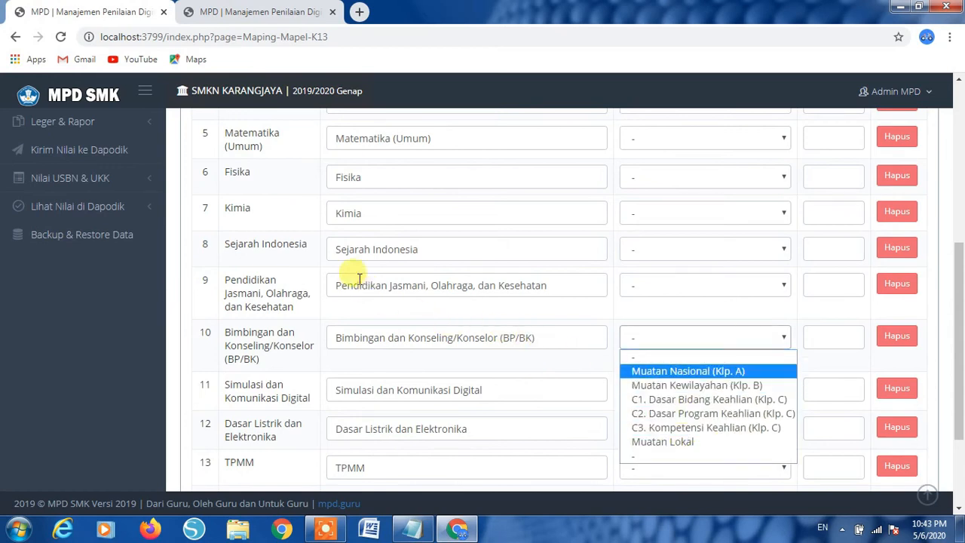
pyautogui.click(776, 248)
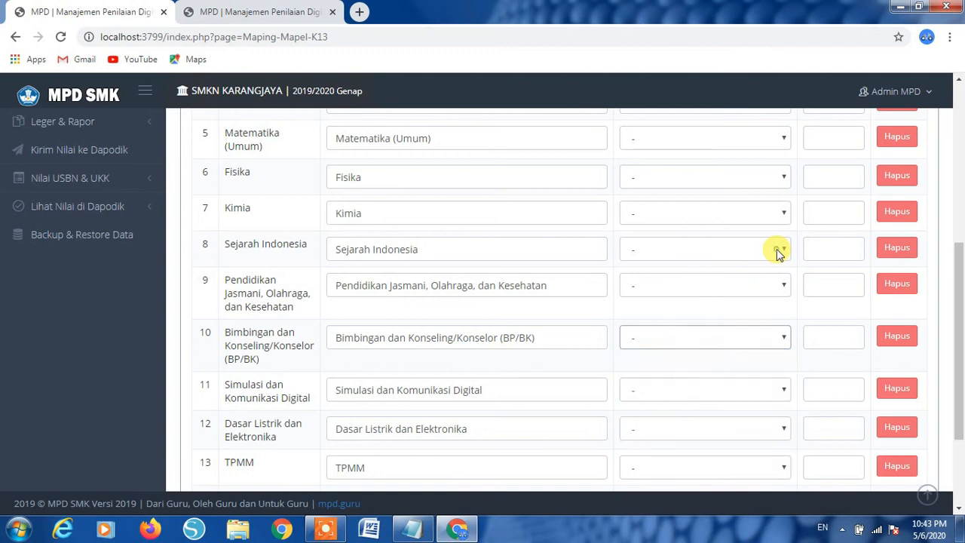
pyautogui.click(777, 249)
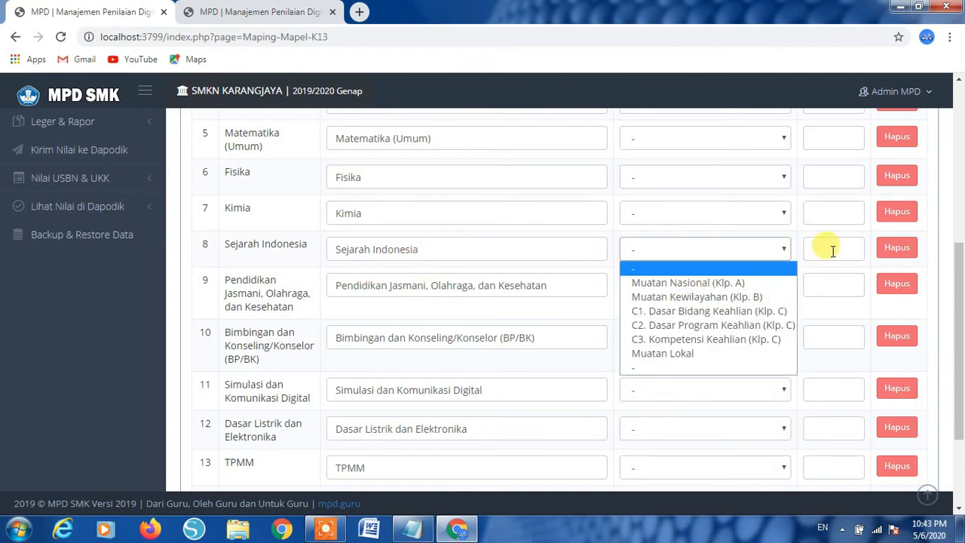
pyautogui.click(754, 282)
pyautogui.click(825, 248)
pyautogui.scroll(1, 814, 319)
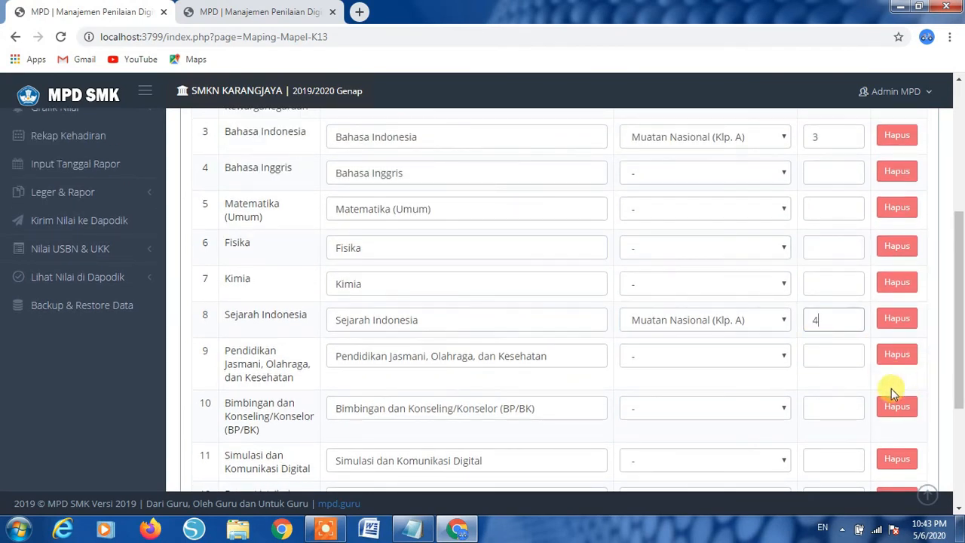
pyautogui.scroll(-3, 891, 388)
pyautogui.click(889, 441)
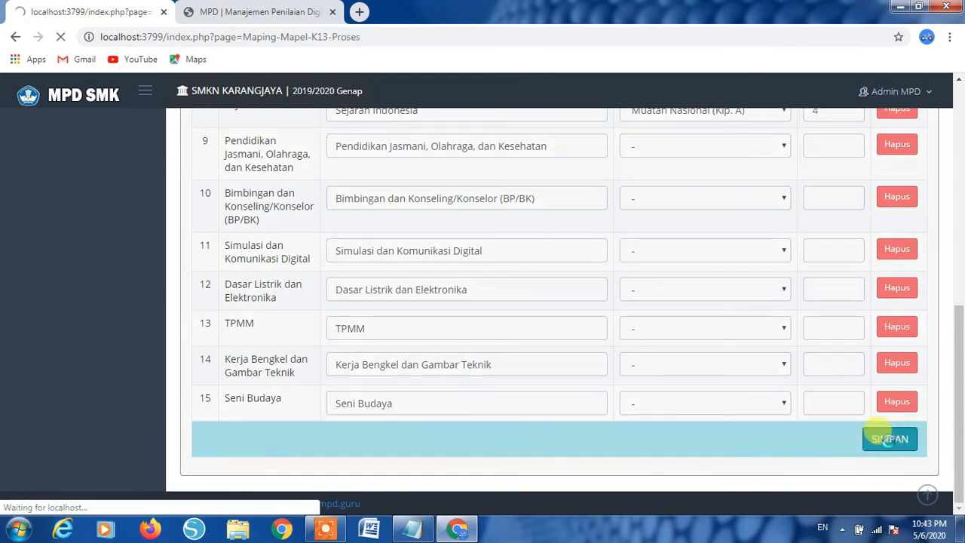
pyautogui.click(600, 117)
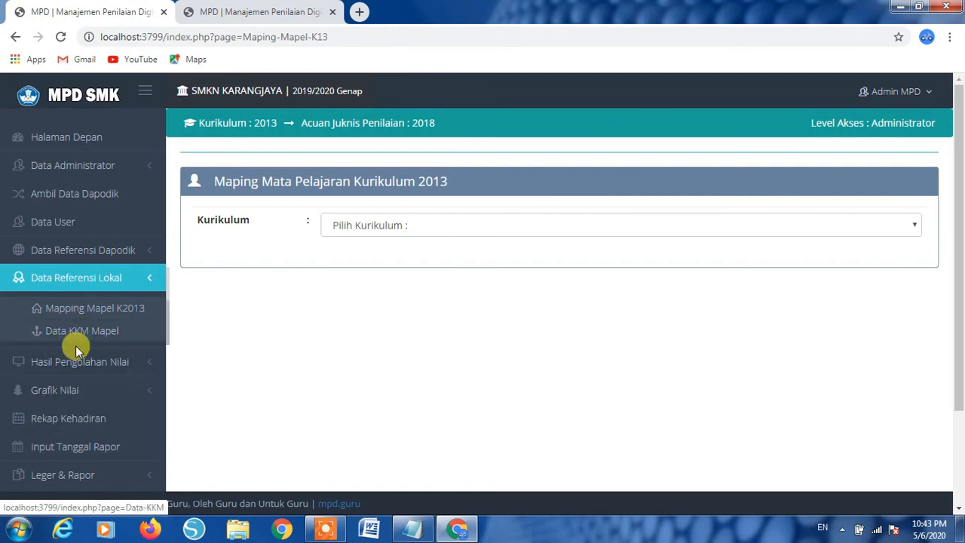
# - Check Status Penilaian for class X TM 1, confirming Sejarah Indonesia appears as subject 4
pyautogui.click(75, 364)
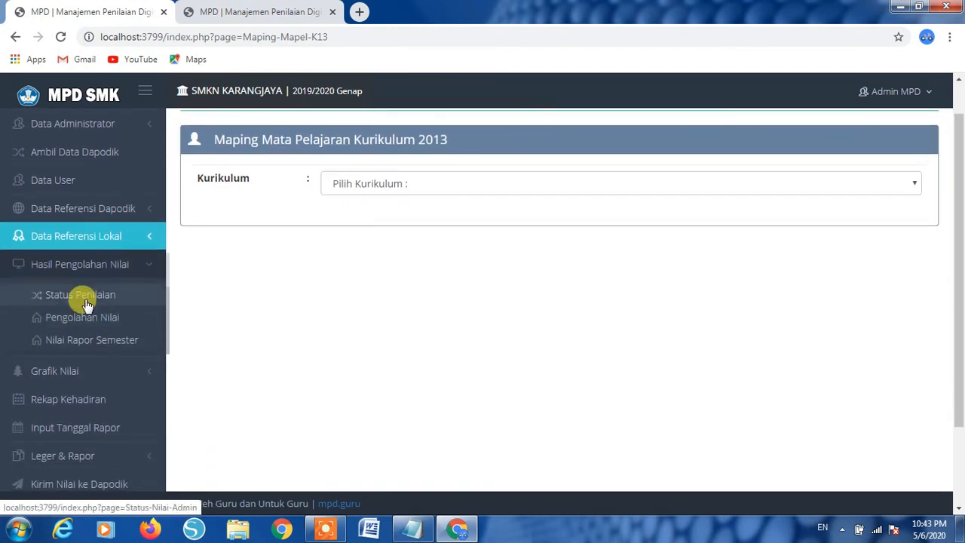
pyautogui.click(83, 299)
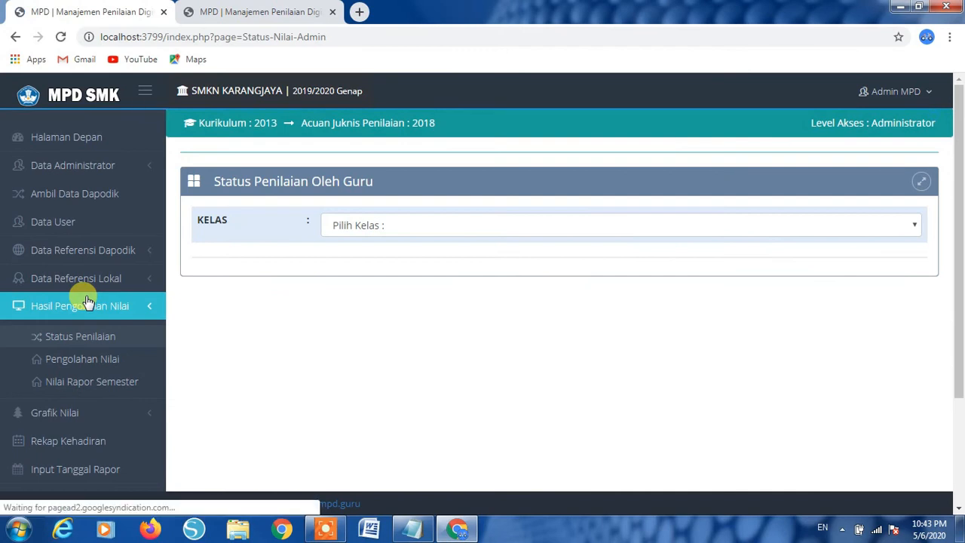
pyautogui.click(370, 225)
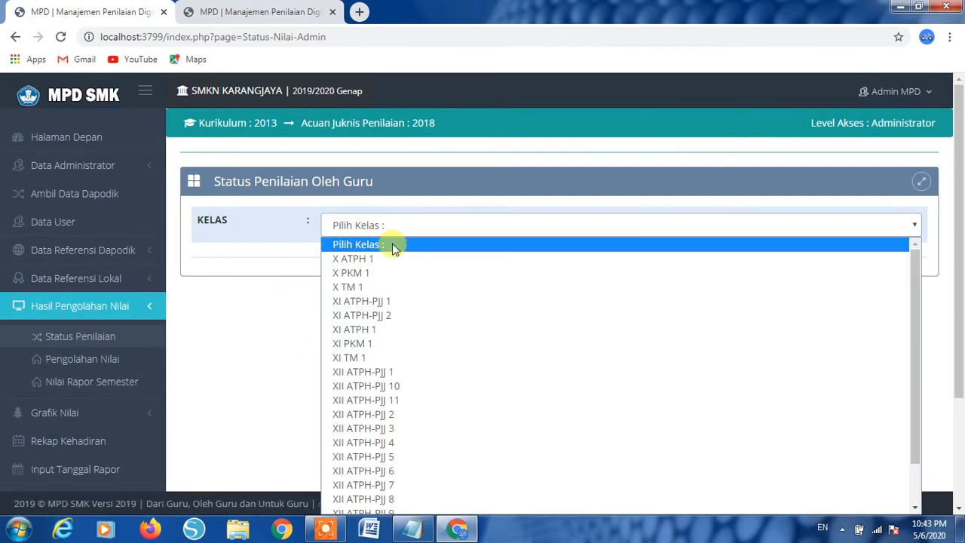
pyautogui.click(391, 257)
pyautogui.click(474, 228)
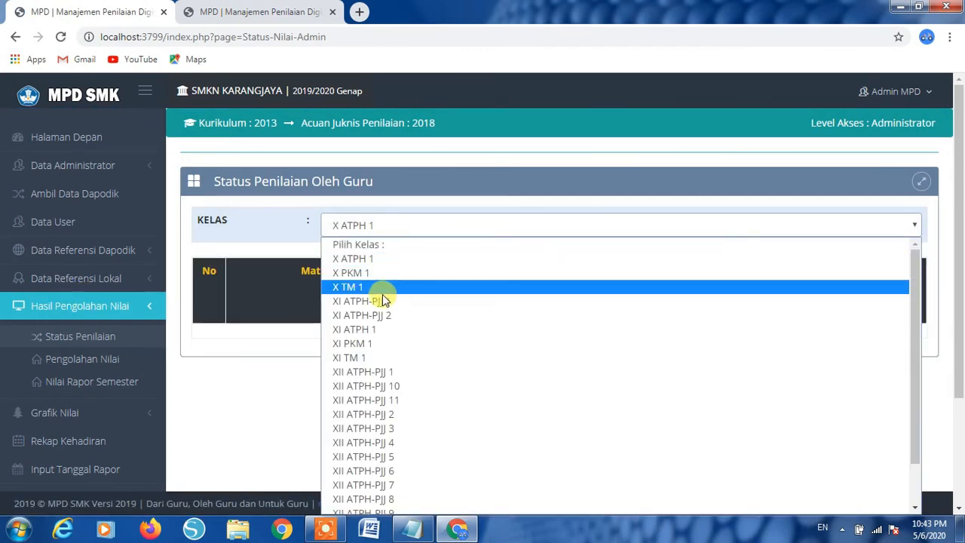
pyautogui.click(373, 287)
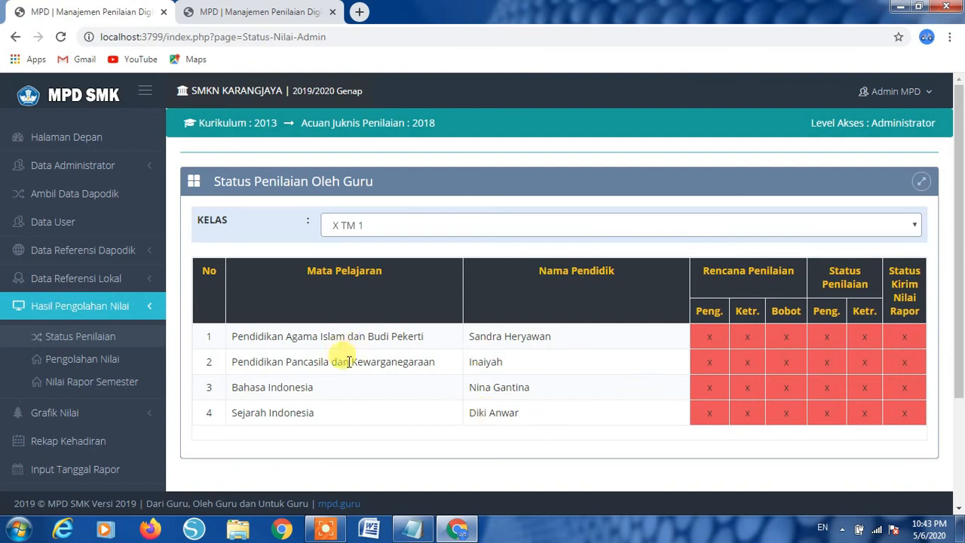
pyautogui.click(96, 280)
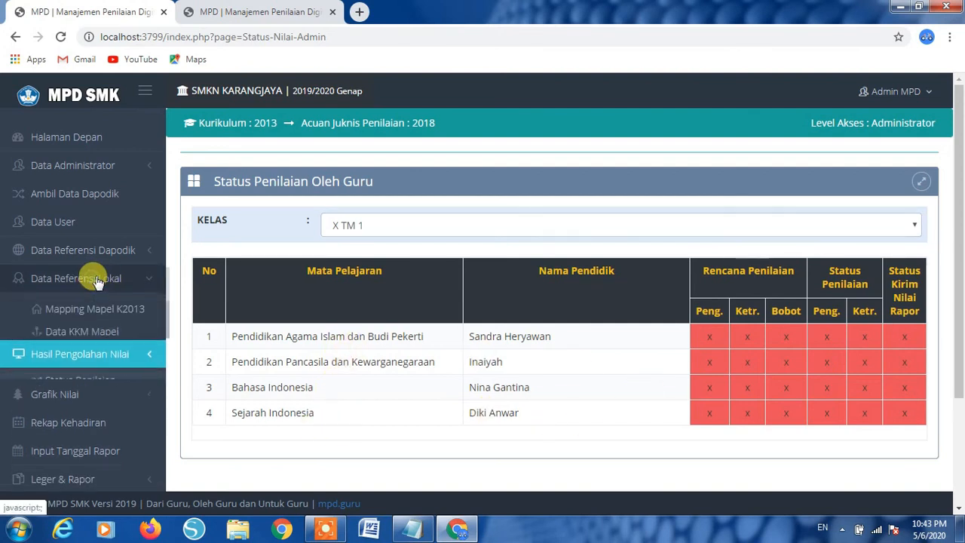
pyautogui.scroll(-1, 105, 290)
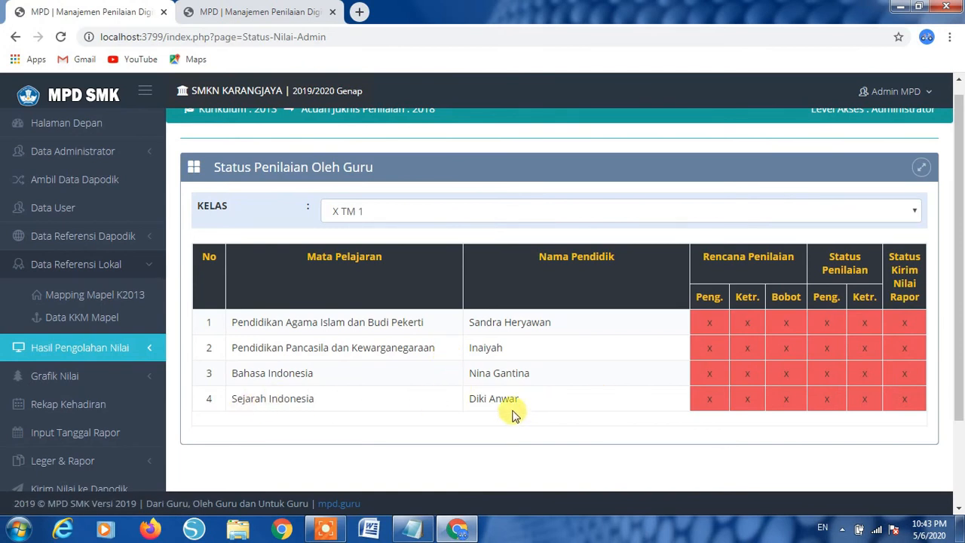
# - Return to Mapping Mapel K2013 and close the Kurikulum list without choosing a curriculum
pyautogui.click(44, 294)
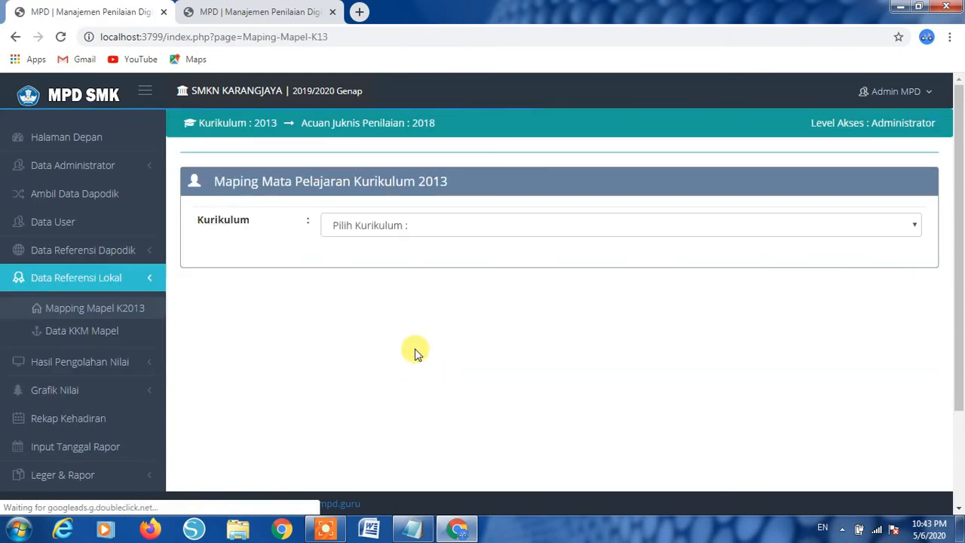
pyautogui.click(430, 225)
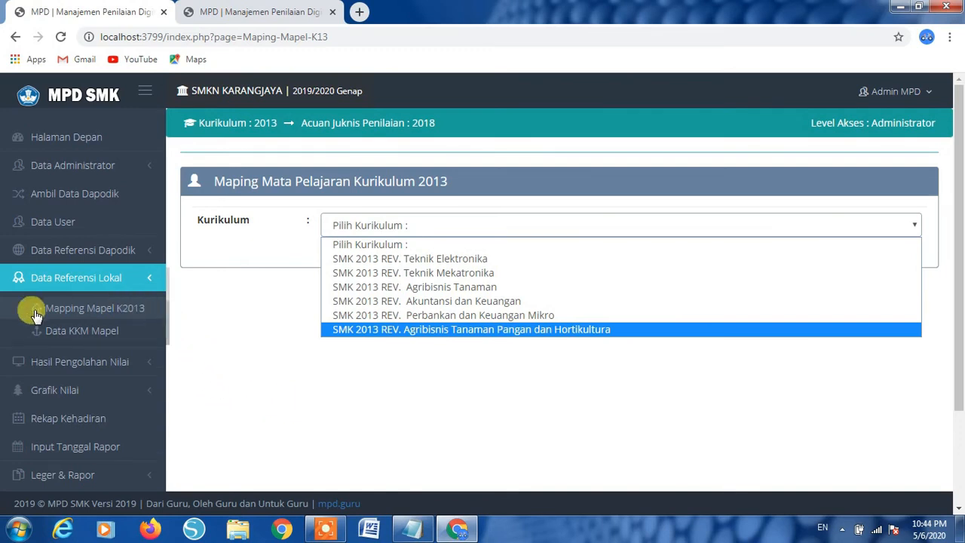
pyautogui.click(147, 280)
pyautogui.scroll(-1, 106, 294)
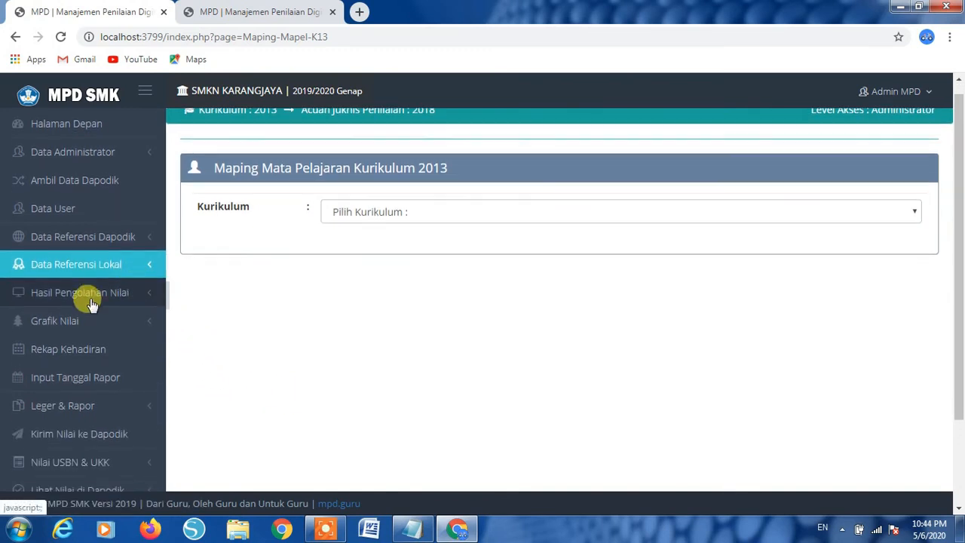
pyautogui.scroll(1, 126, 211)
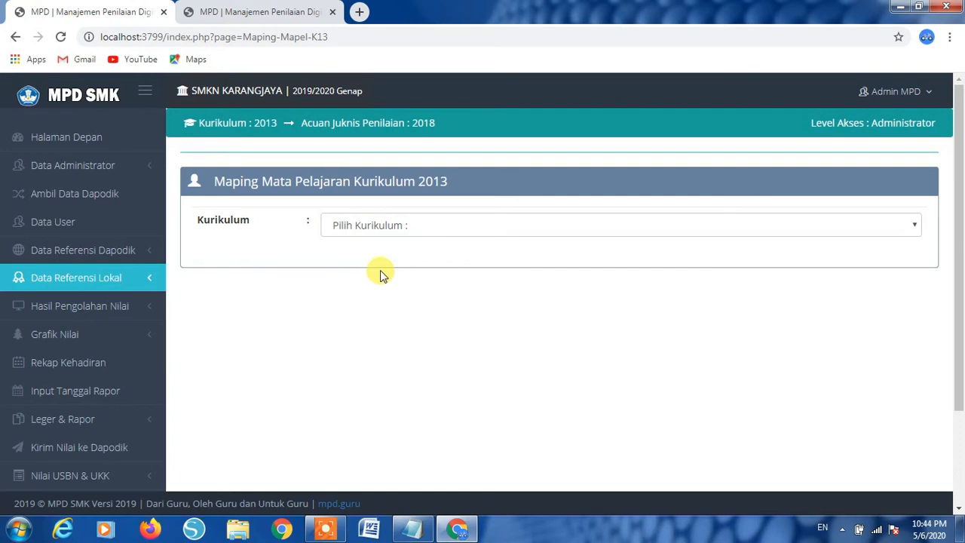
pyautogui.click(136, 307)
pyautogui.scroll(-1, 128, 331)
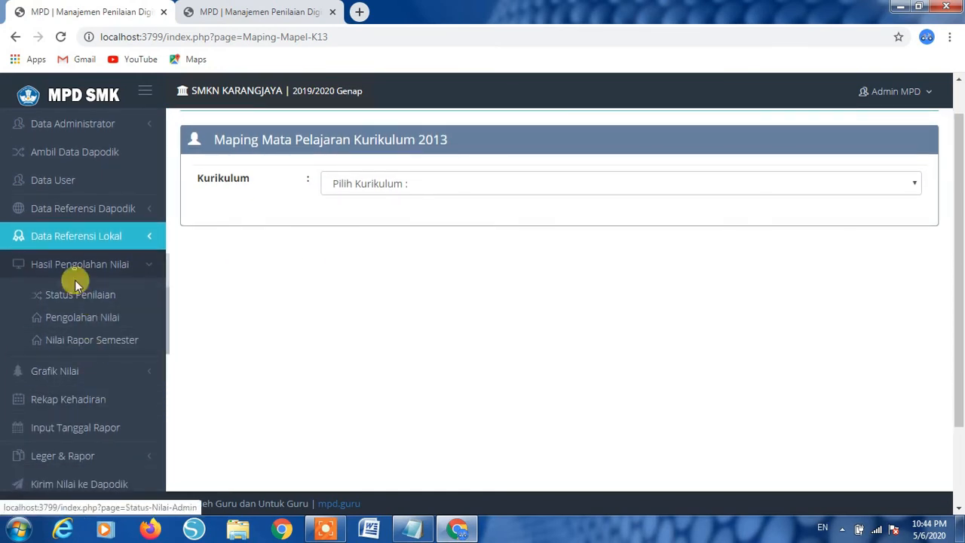
pyautogui.click(49, 261)
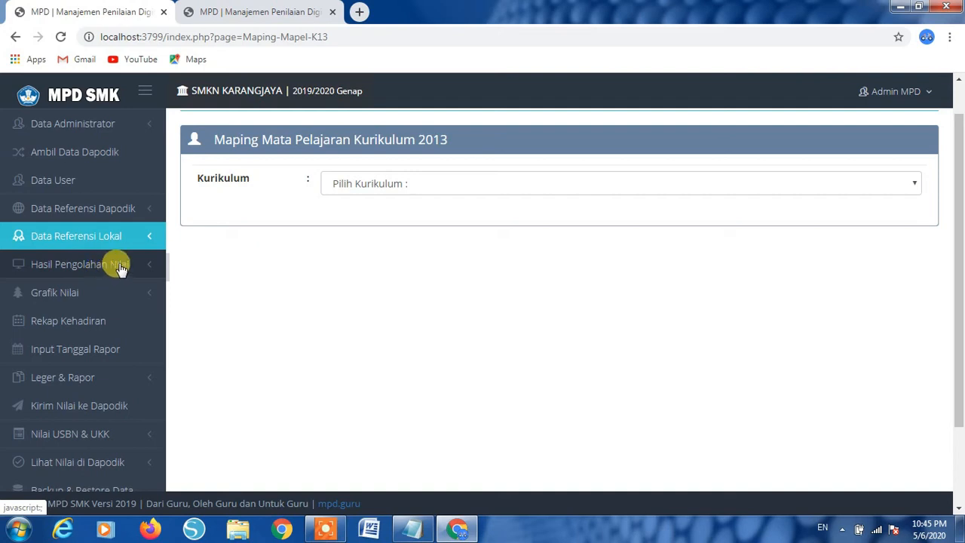
pyautogui.scroll(1, 123, 259)
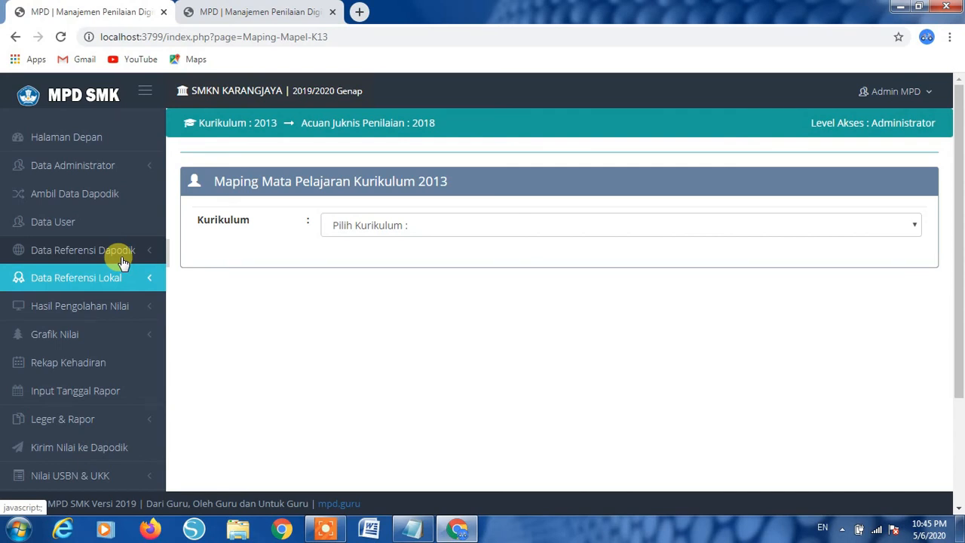
pyautogui.scroll(-1, 122, 260)
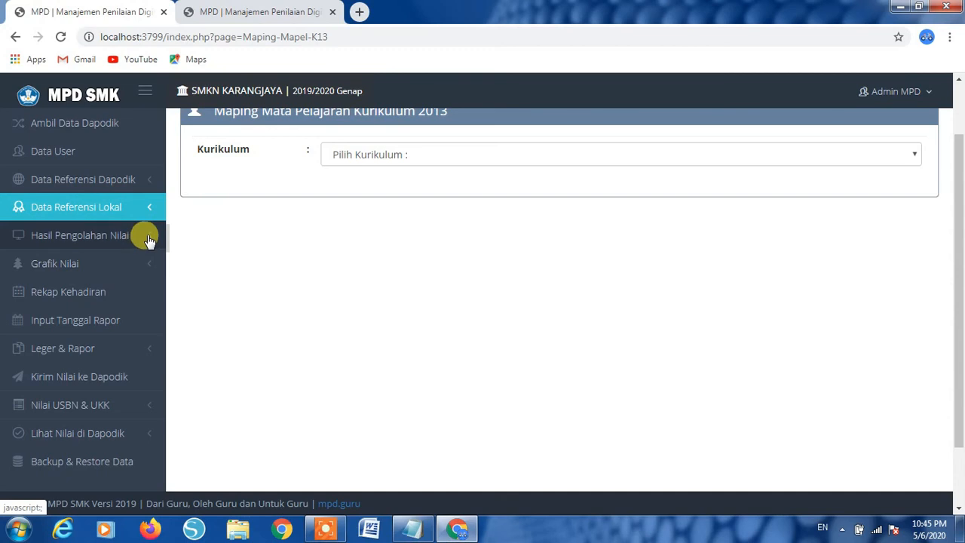
pyautogui.click(53, 240)
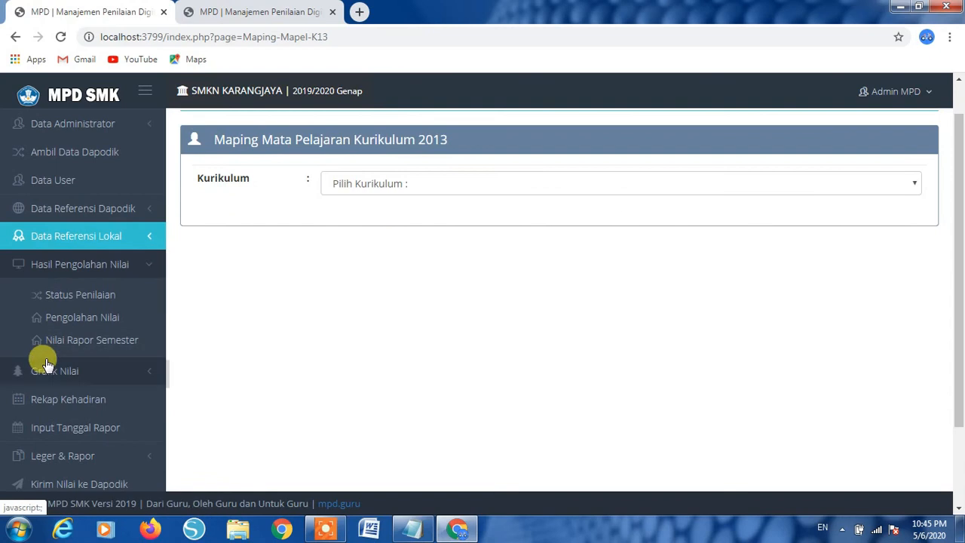
pyautogui.scroll(-2, 43, 362)
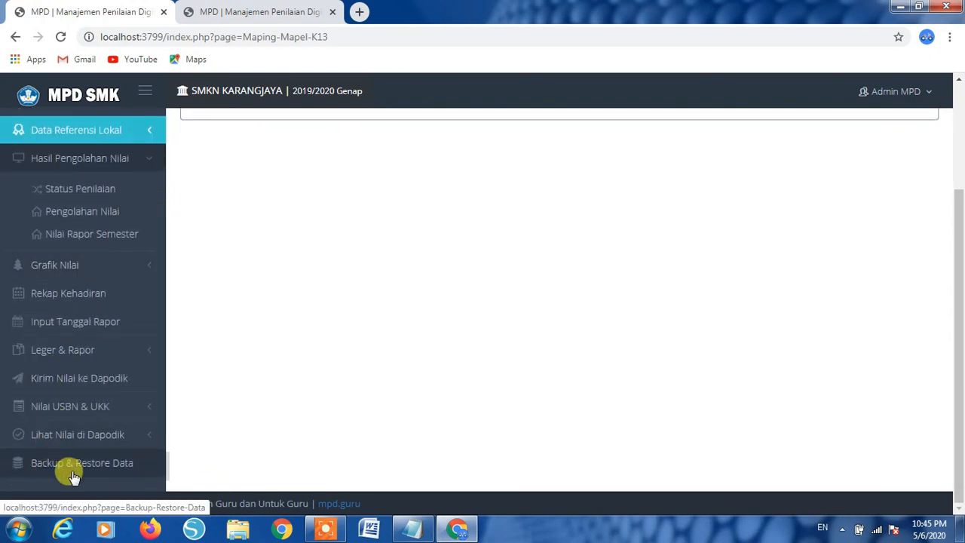